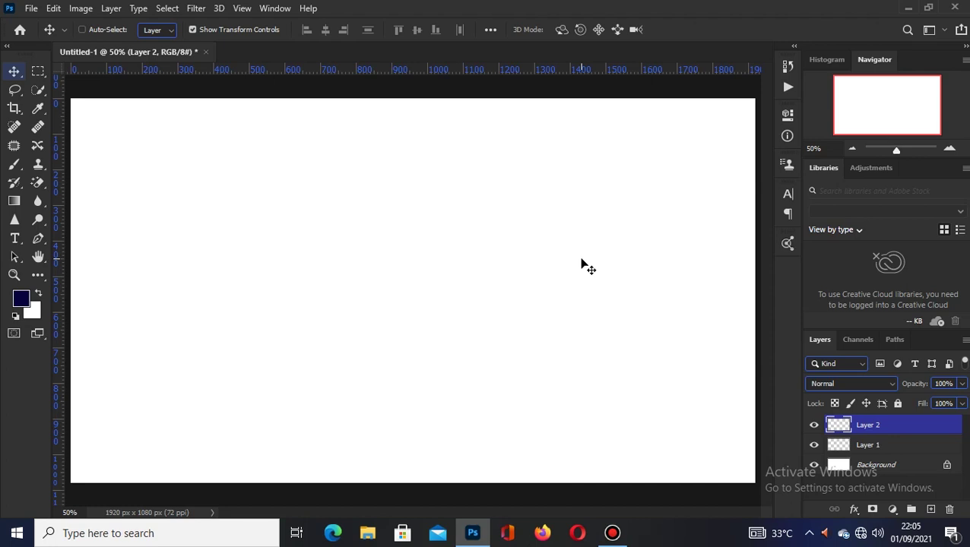
Step: Hide the Layers panel and bring it back into the workspace
left_click(271, 9)
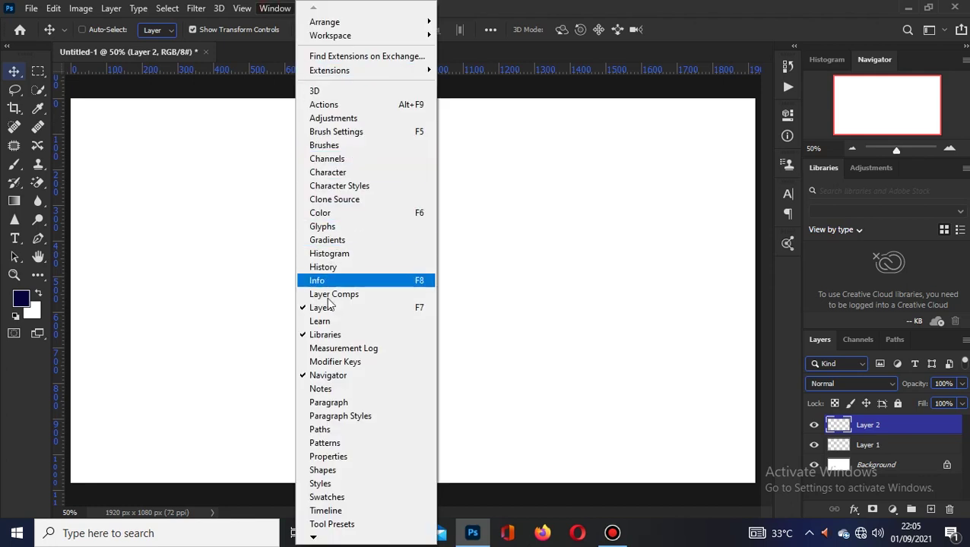
left_click(333, 309)
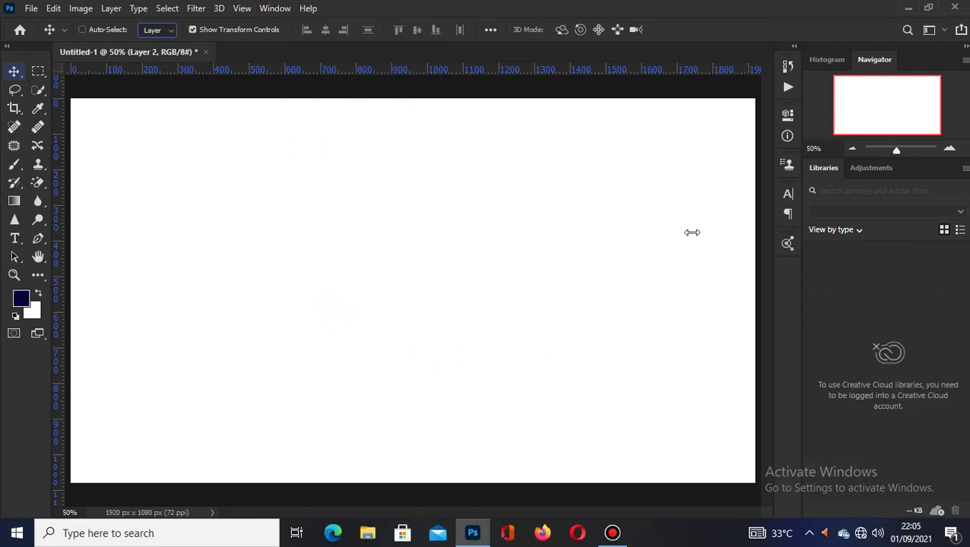
left_click(275, 9)
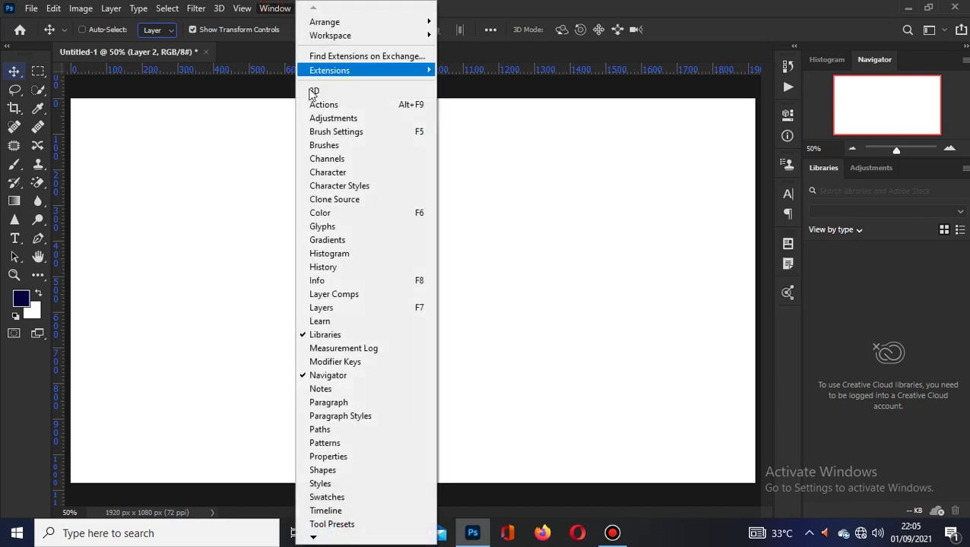
left_click(356, 309)
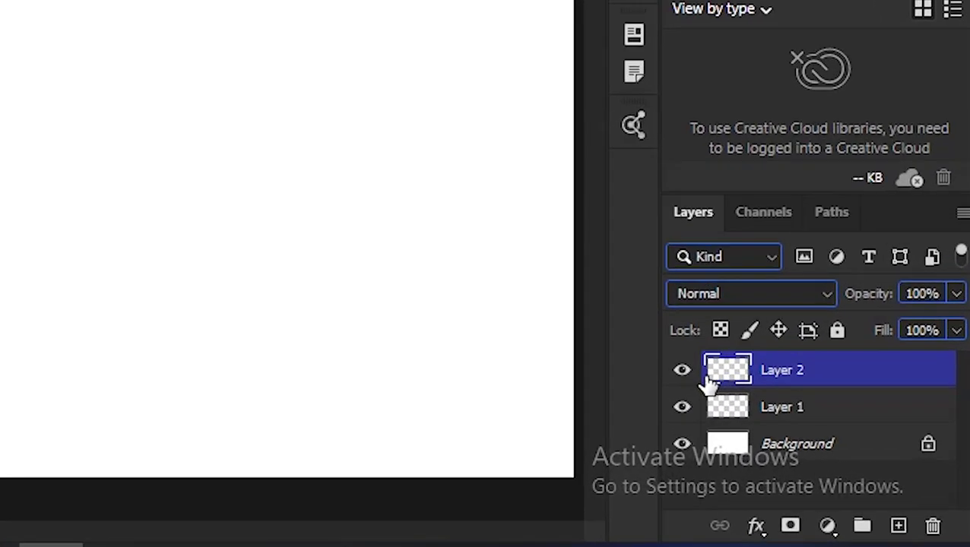
Step: Toggle the visibility of Layer 2 off and on twice
left_click_drag(710, 384, 715, 526)
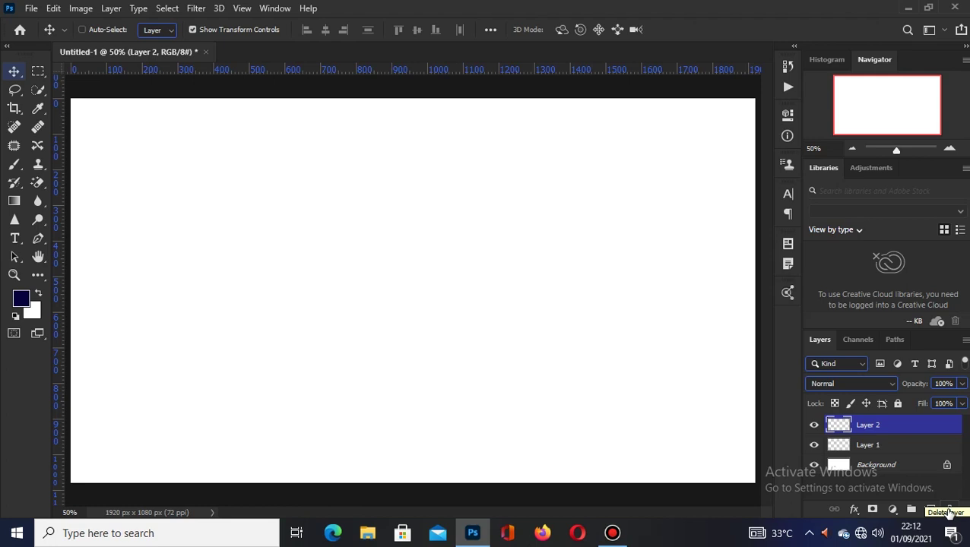
left_click(814, 425)
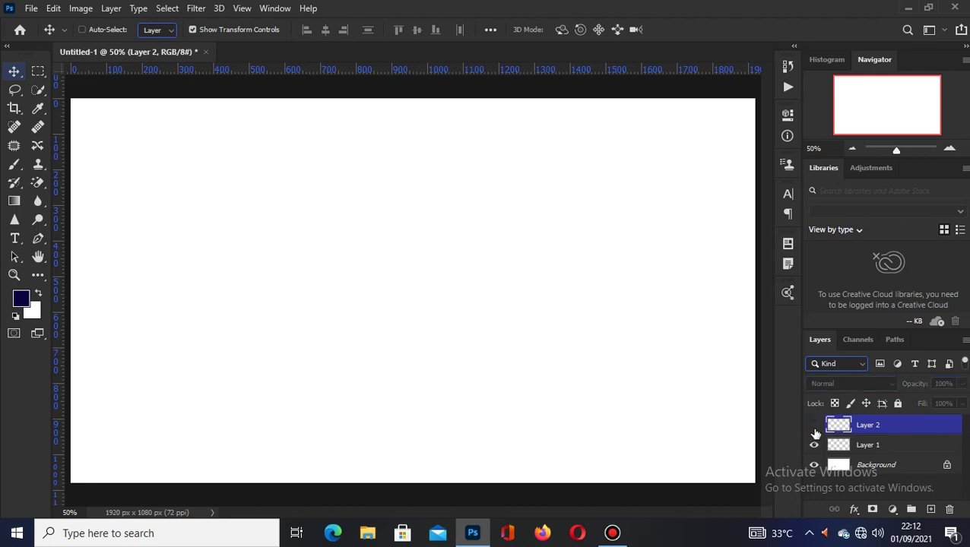
left_click(814, 425)
left_click(814, 425)
left_click(814, 425)
Step: Paint a large overlapping dark blue scribble on Layer 2 with the 13 px brush, and switch the layer's visibility off and on
left_click(14, 164)
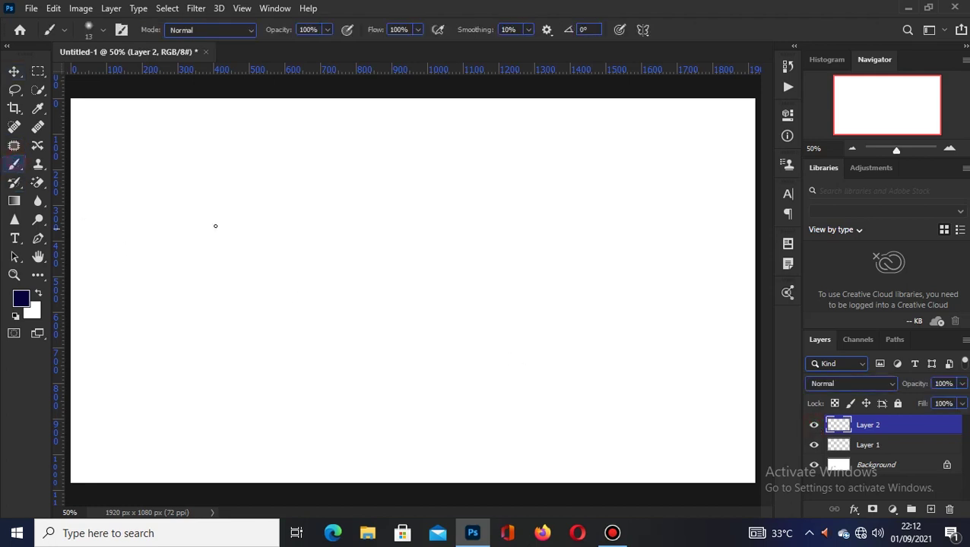
mouse_move(279, 223)
left_mouse_down()
mouse_move(281, 257)
mouse_move(327, 229)
mouse_move(290, 261)
mouse_move(320, 211)
mouse_move(397, 234)
left_mouse_up()
mouse_move(283, 202)
left_mouse_down()
mouse_move(385, 205)
mouse_move(335, 236)
mouse_move(497, 199)
left_mouse_up()
mouse_move(388, 339)
left_mouse_down()
mouse_move(531, 176)
mouse_move(418, 187)
mouse_move(202, 304)
mouse_move(200, 420)
mouse_move(373, 398)
mouse_move(380, 332)
mouse_move(448, 194)
mouse_move(399, 193)
mouse_move(199, 286)
mouse_move(261, 403)
mouse_move(346, 316)
left_mouse_up()
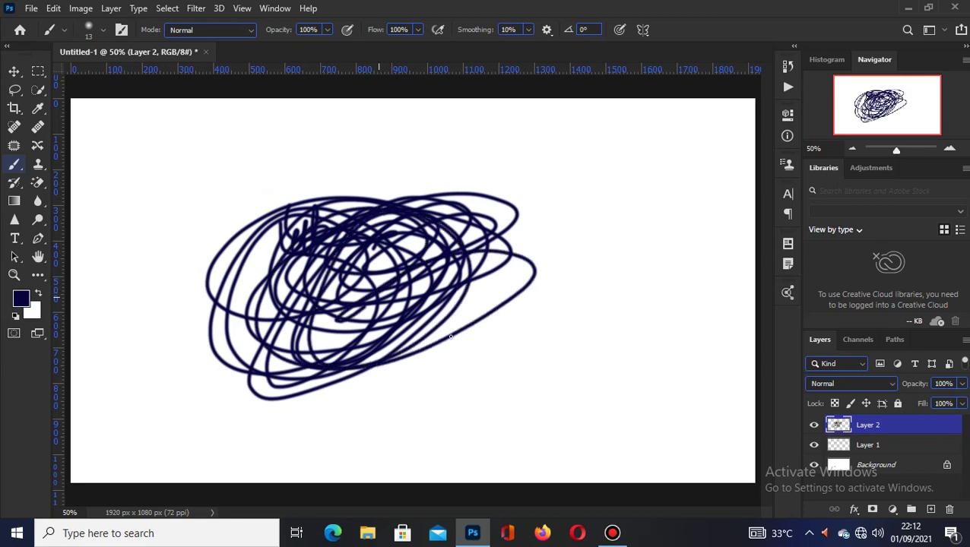
left_click(814, 427)
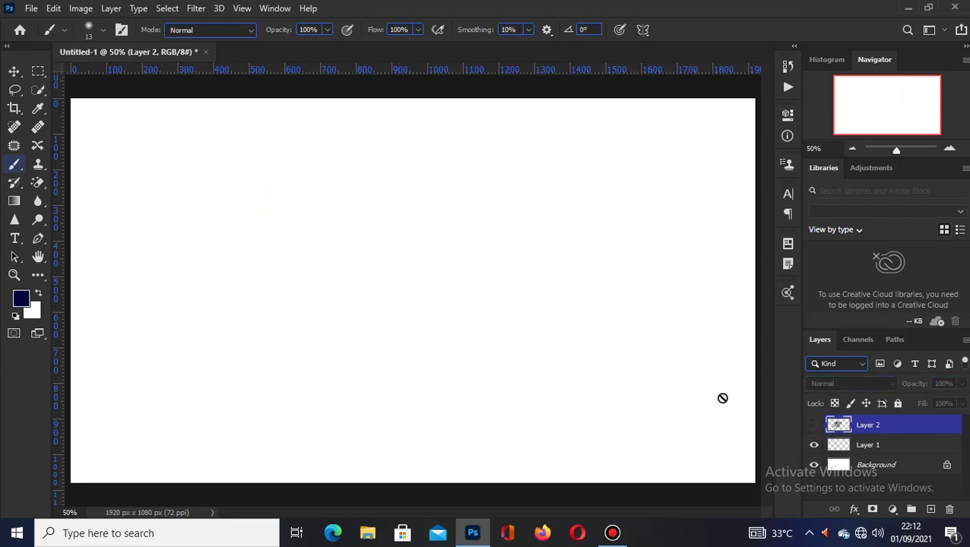
left_click(813, 427)
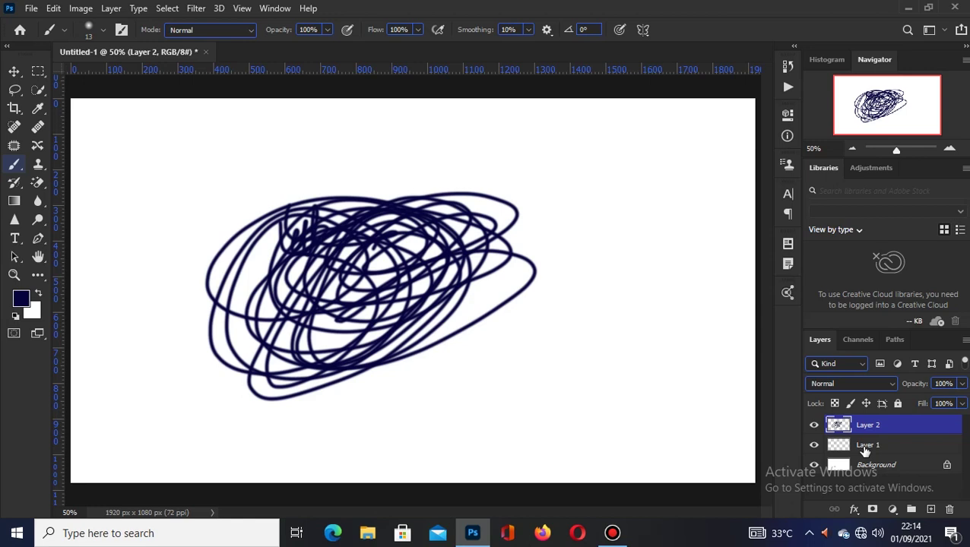
left_click(931, 511)
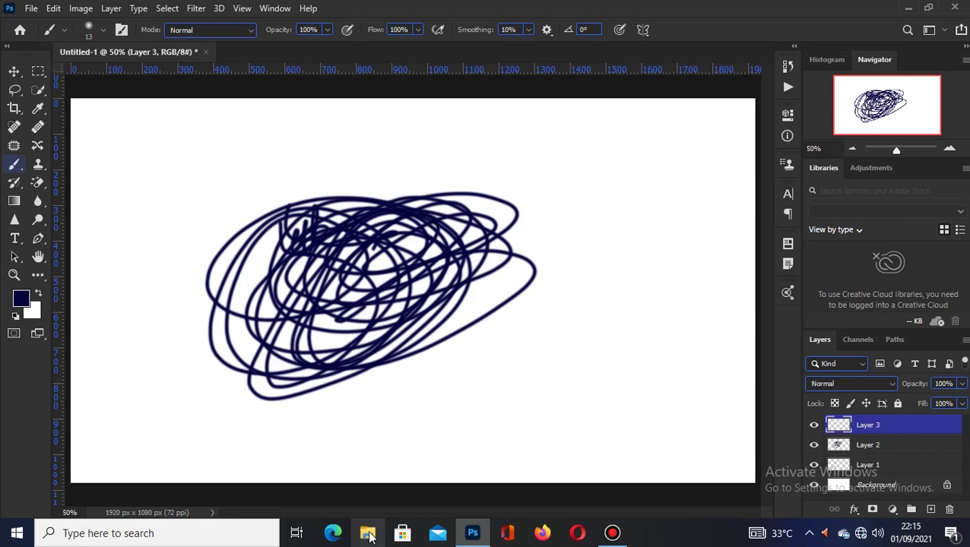
left_click(31, 8)
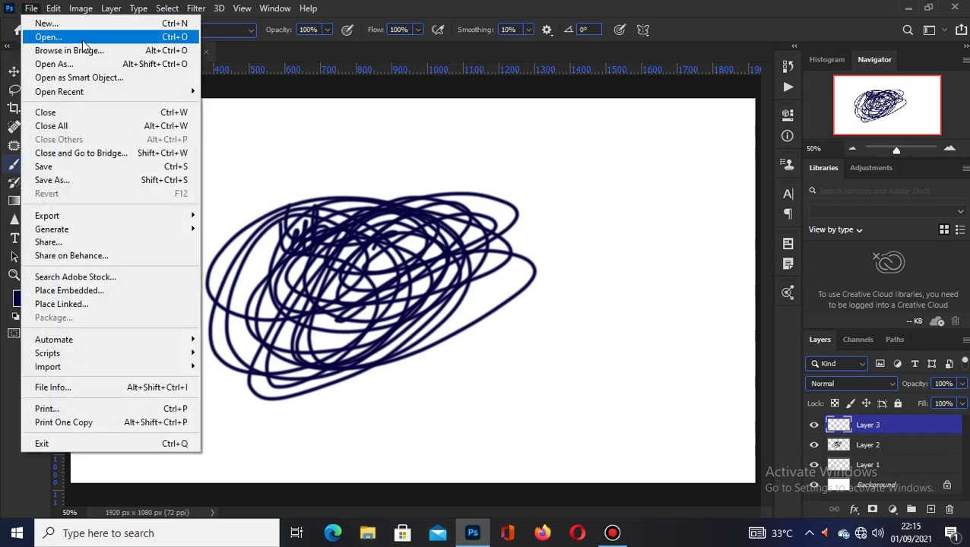
left_click(105, 283)
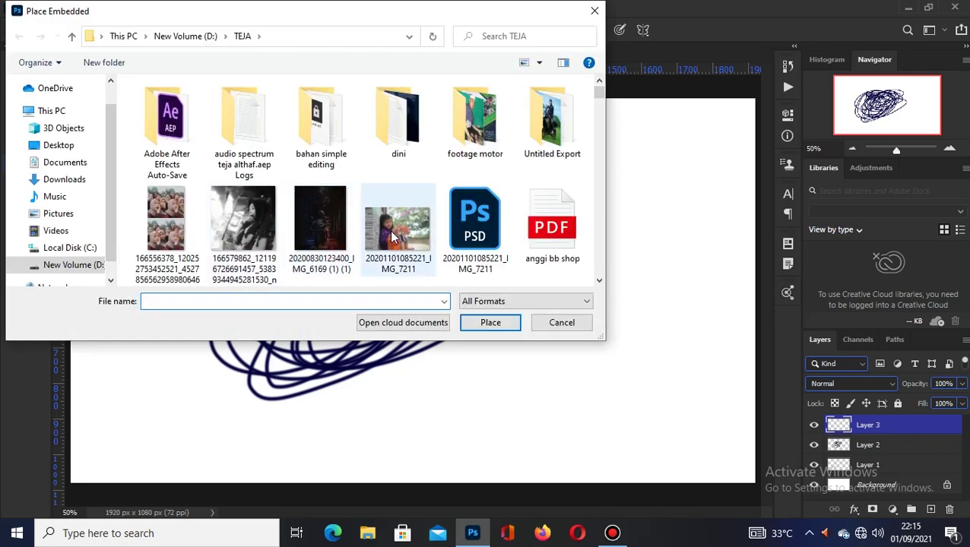
left_click(319, 221)
left_click(490, 323)
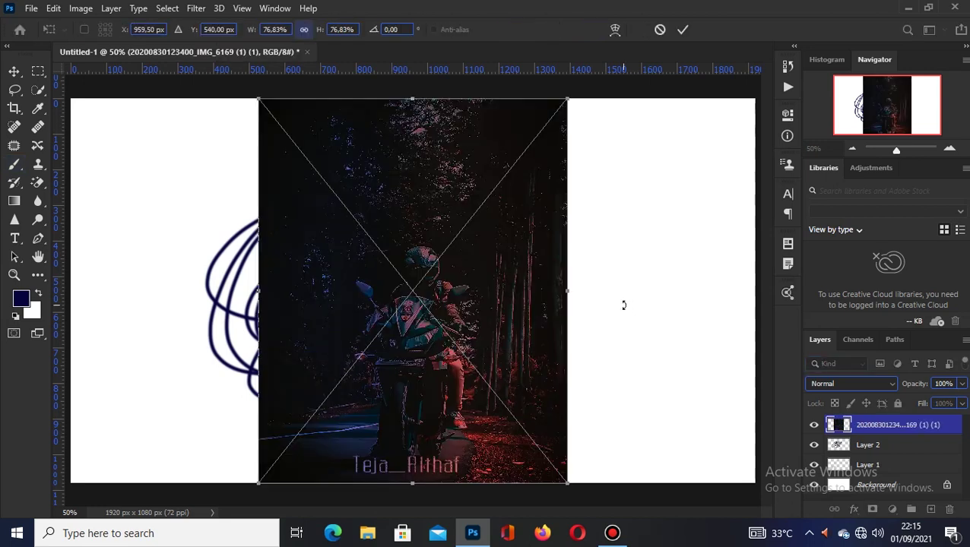
left_click(684, 30)
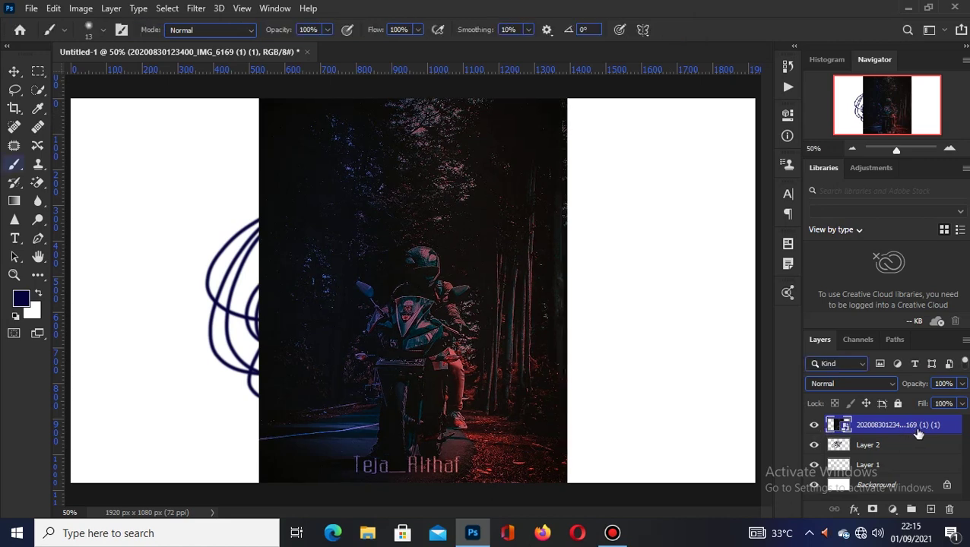
Step: Duplicate the placed image layer and rasterize the copy, checking it by hiding and showing it
left_click_drag(932, 427, 929, 508)
right_click(889, 425)
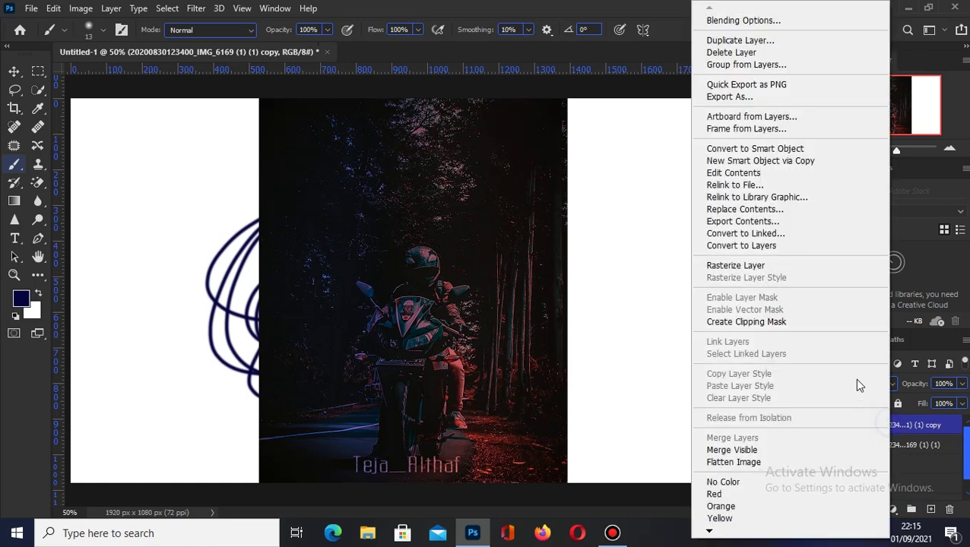
left_click(774, 265)
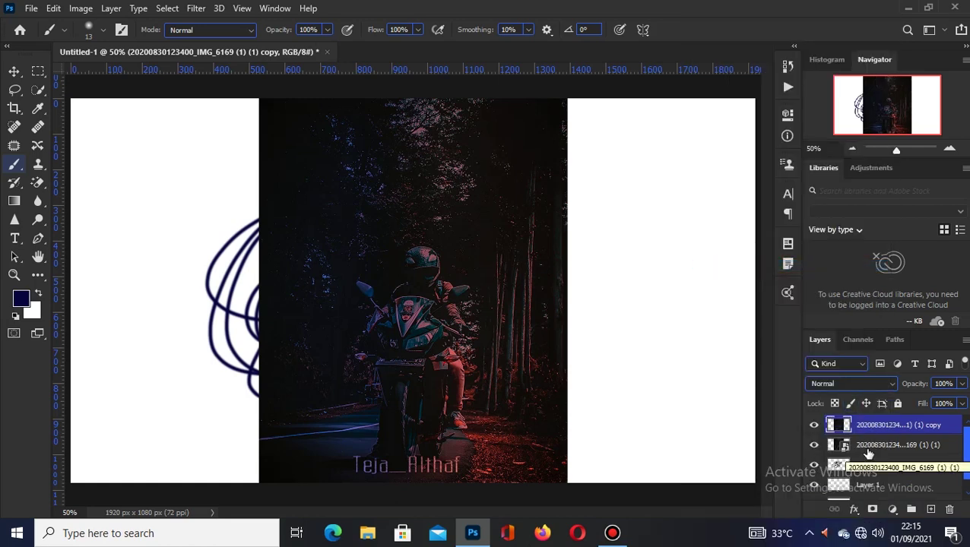
left_click(811, 425)
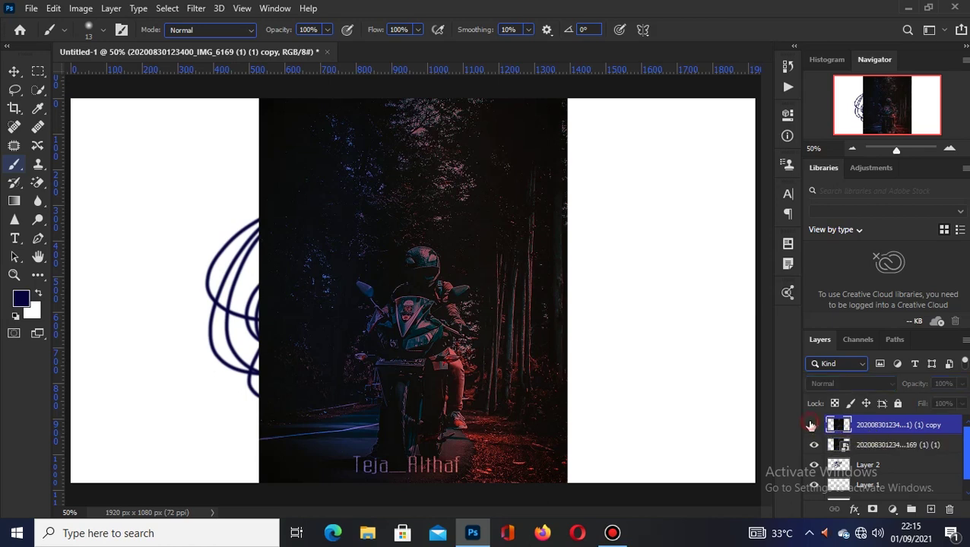
left_click(812, 424)
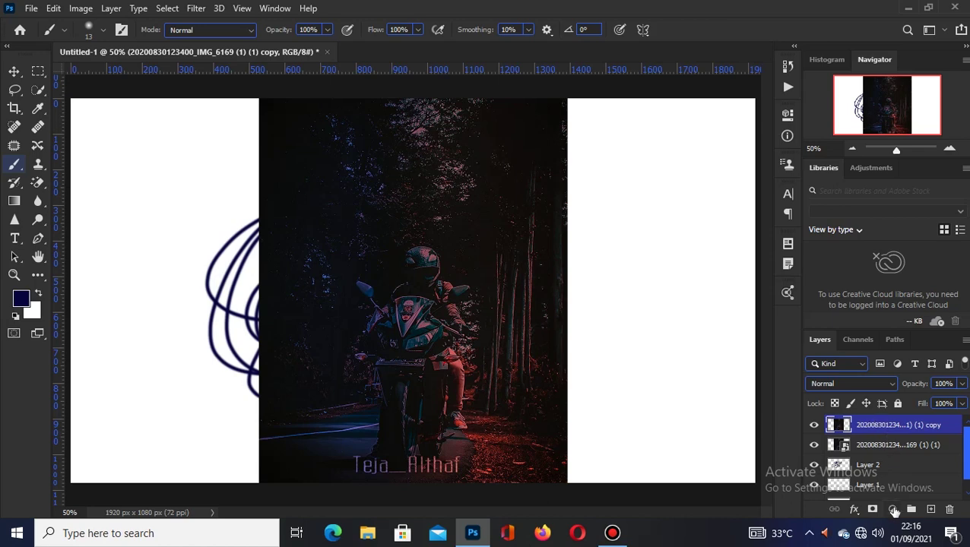
Step: Add a Brightness/Contrast adjustment layer above the rasterized image copy, leaving its settings at their defaults
left_click(894, 509)
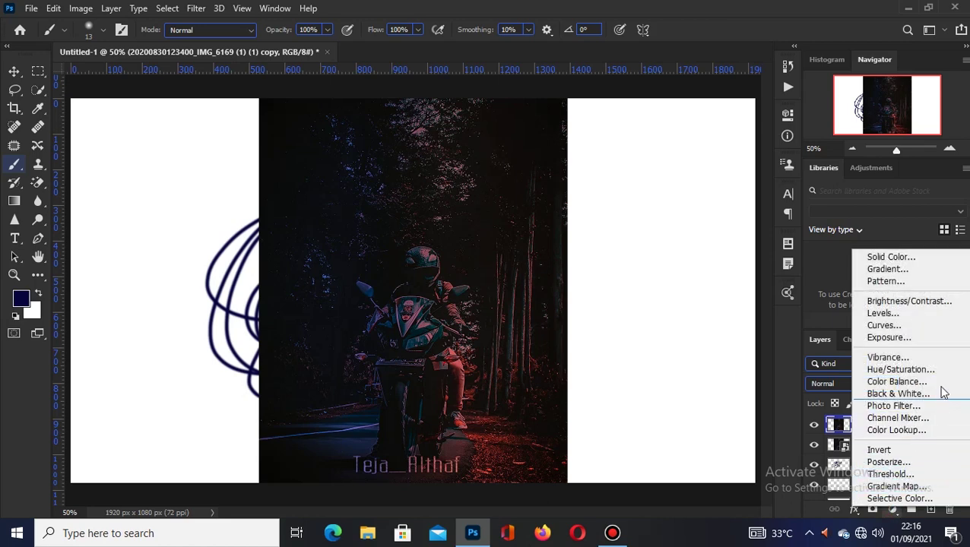
left_click(928, 304)
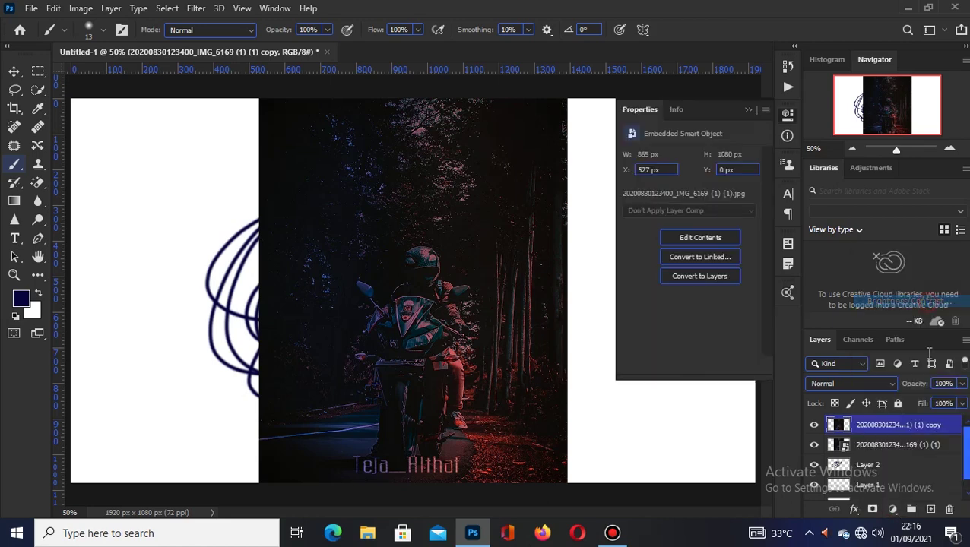
left_click(747, 112)
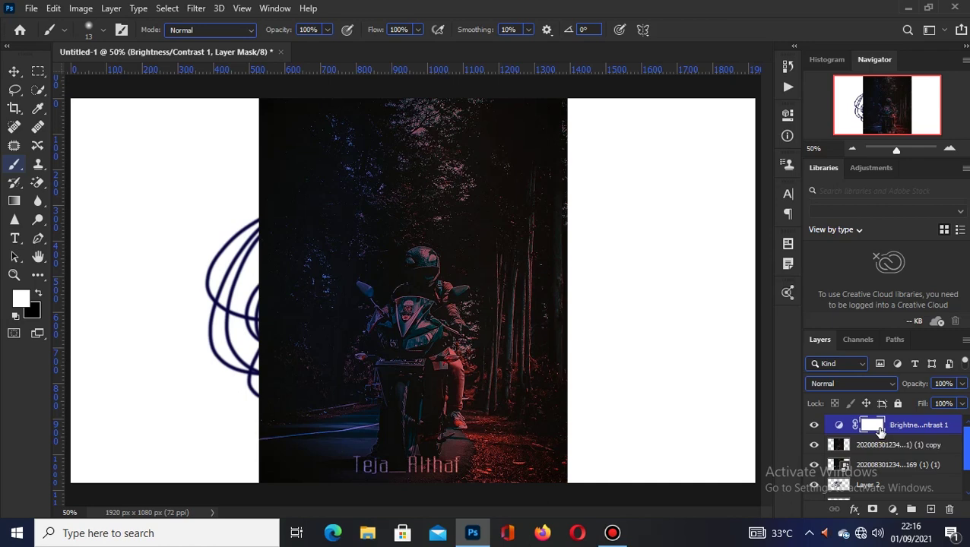
Step: Add the yellow text "huhu" on the white area to the right of the photo
left_click(14, 238)
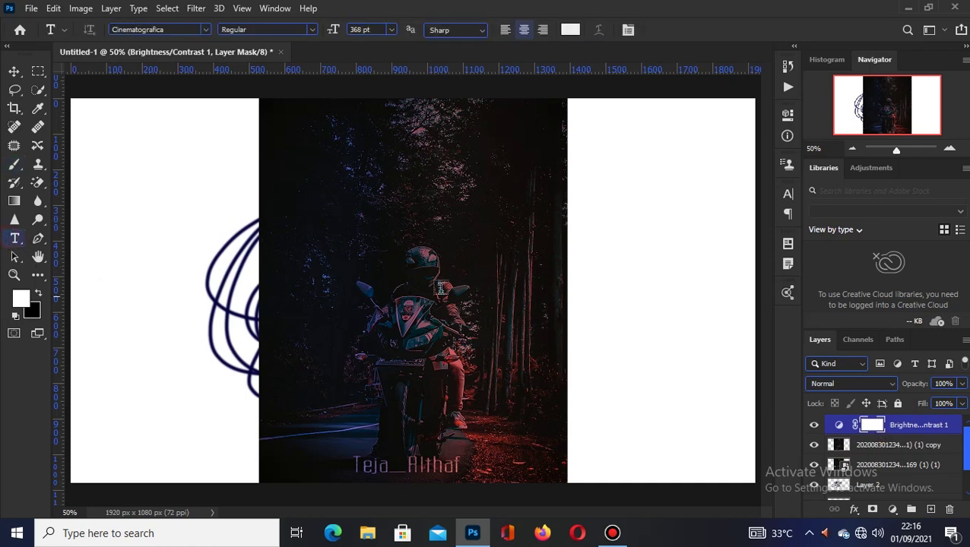
left_click(620, 240)
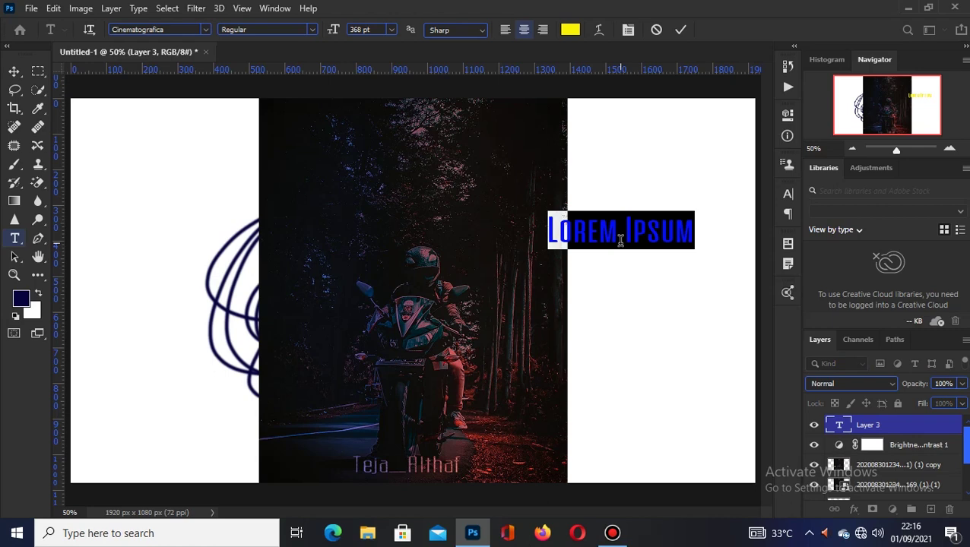
type("huhu")
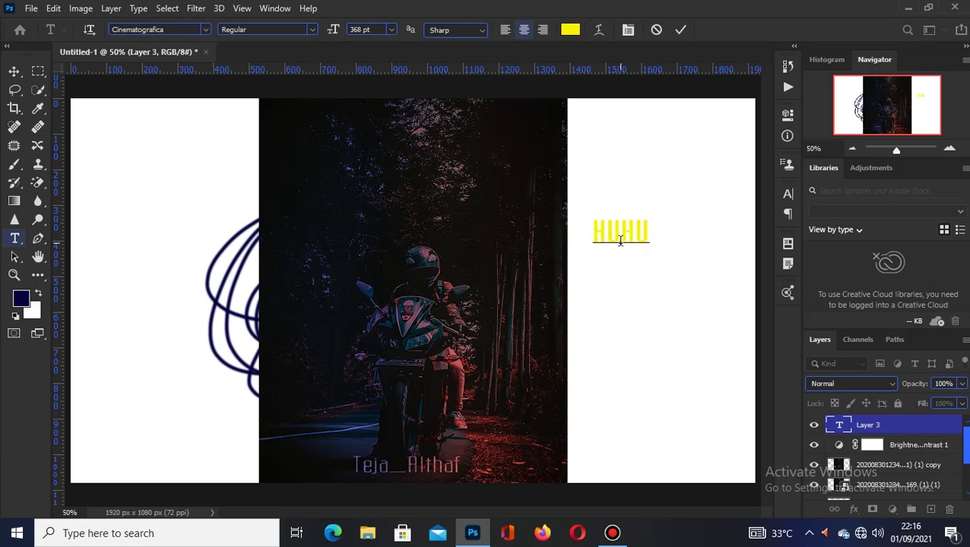
left_click(680, 29)
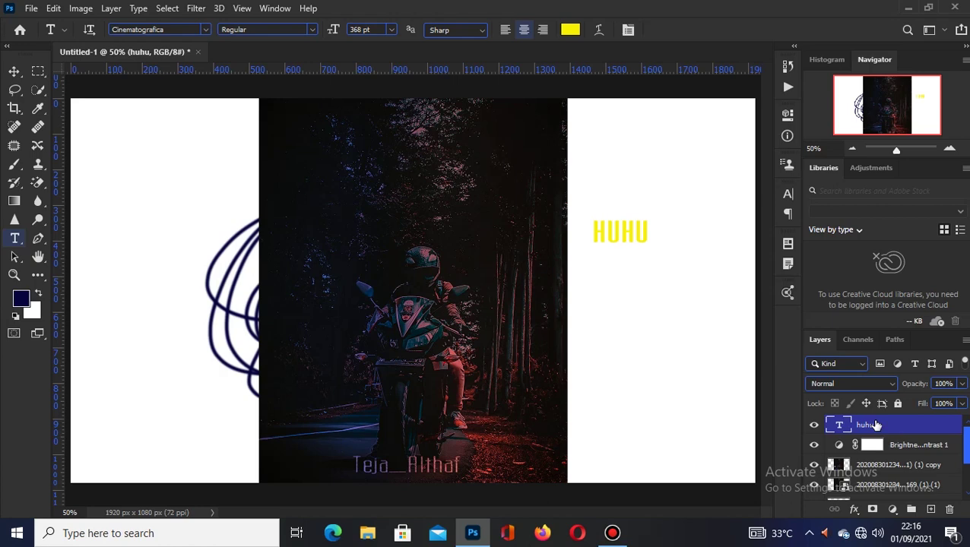
Step: Draw a dark blue Buffalo Thorn Tree custom shape, about 124 by 264 px, below the huhu text
left_click(41, 278)
right_click(41, 278)
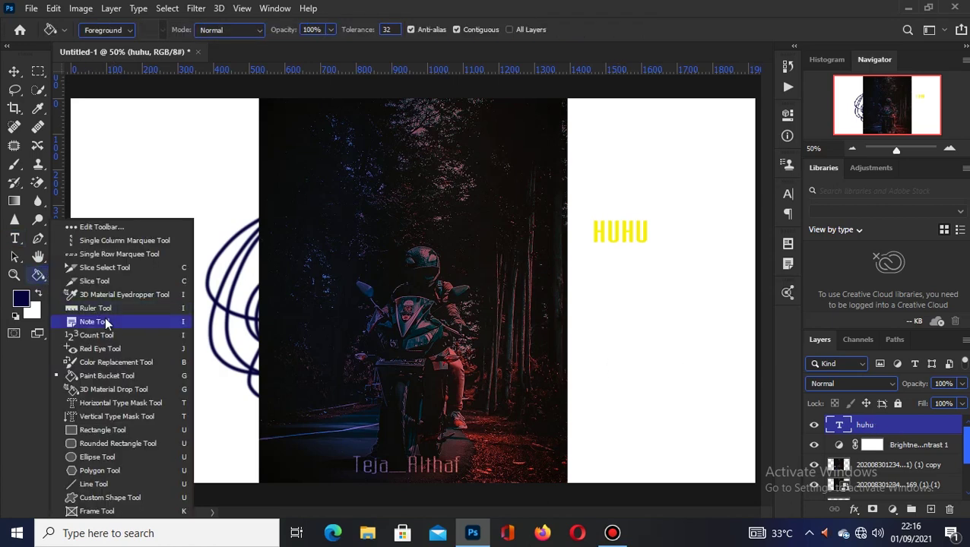
left_click(124, 499)
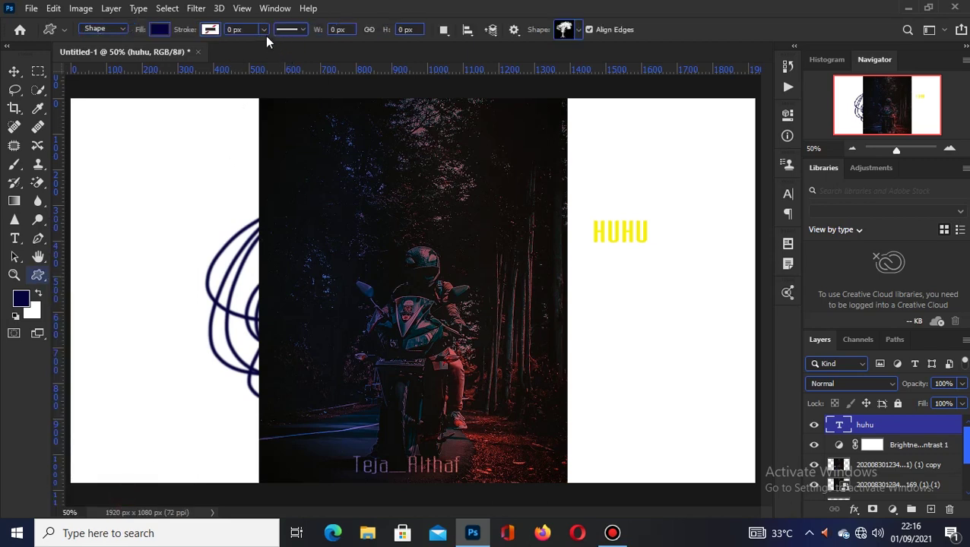
left_click(303, 28)
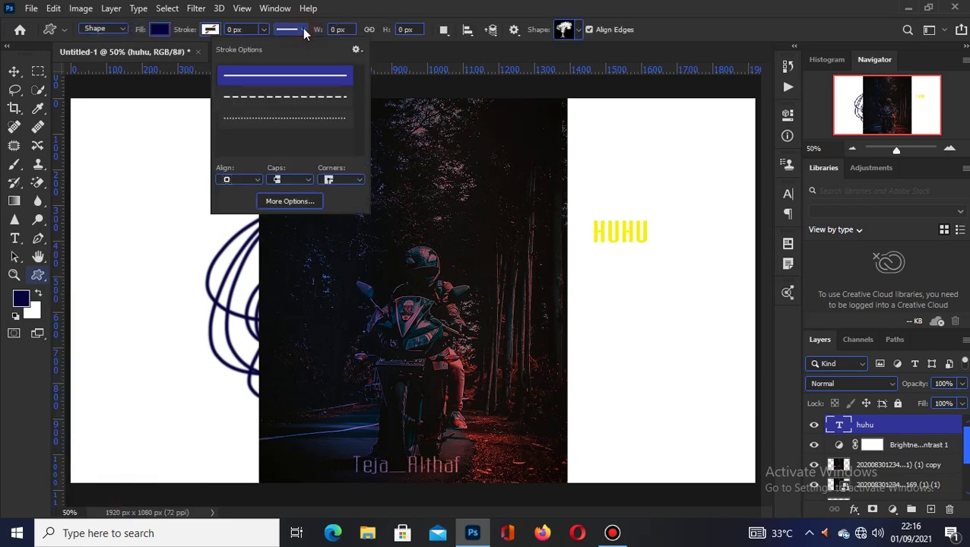
left_click(303, 28)
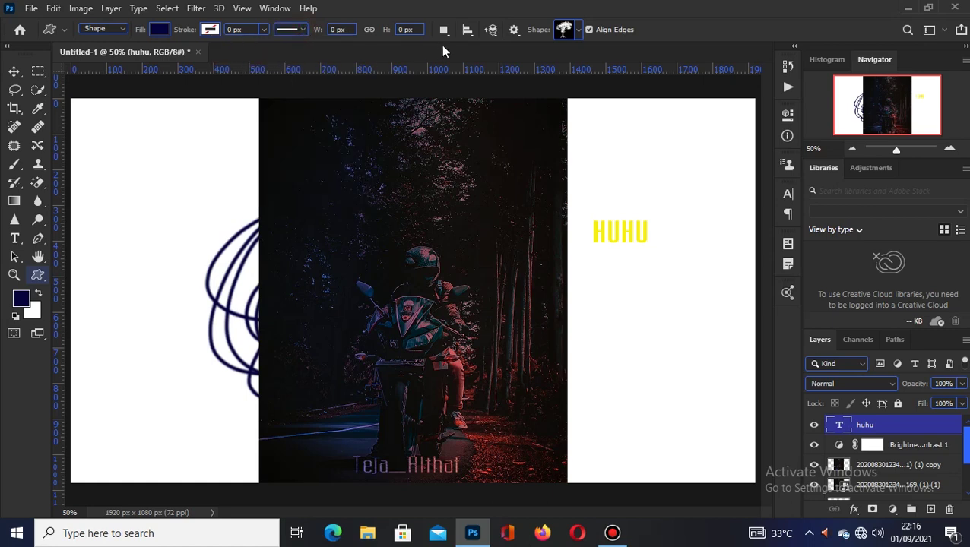
left_click(578, 31)
left_click(578, 32)
left_click(578, 32)
left_click(641, 273)
left_click_drag(641, 273, 689, 365)
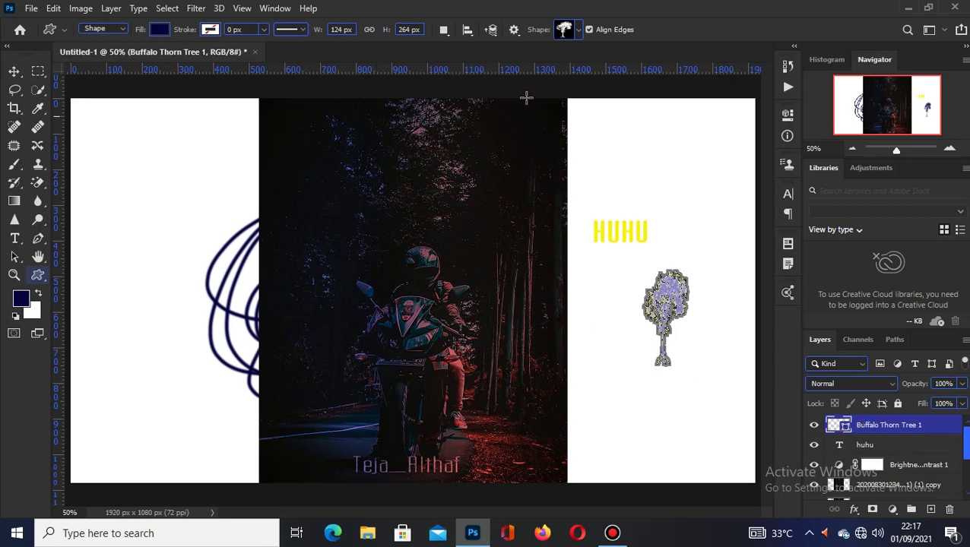
left_click(15, 72)
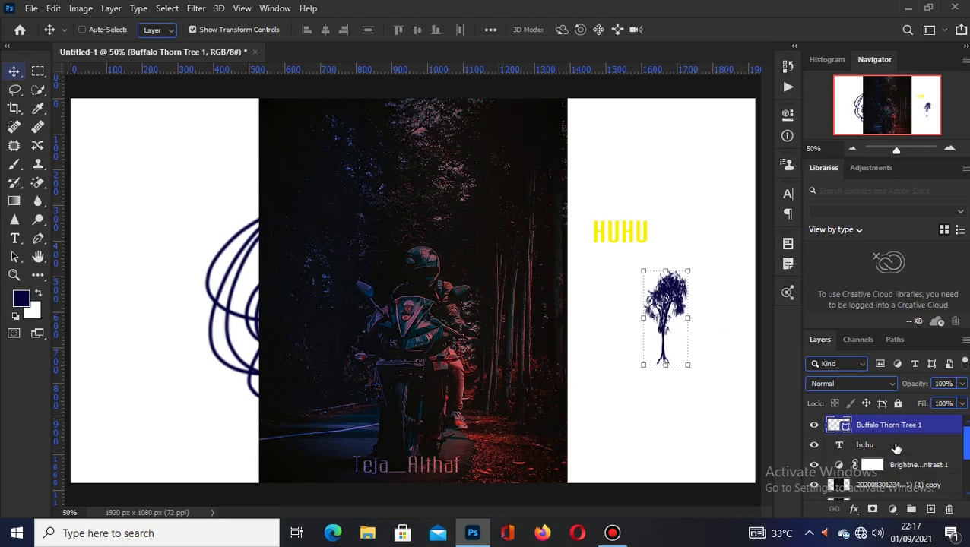
scroll(896, 450, "down", 3)
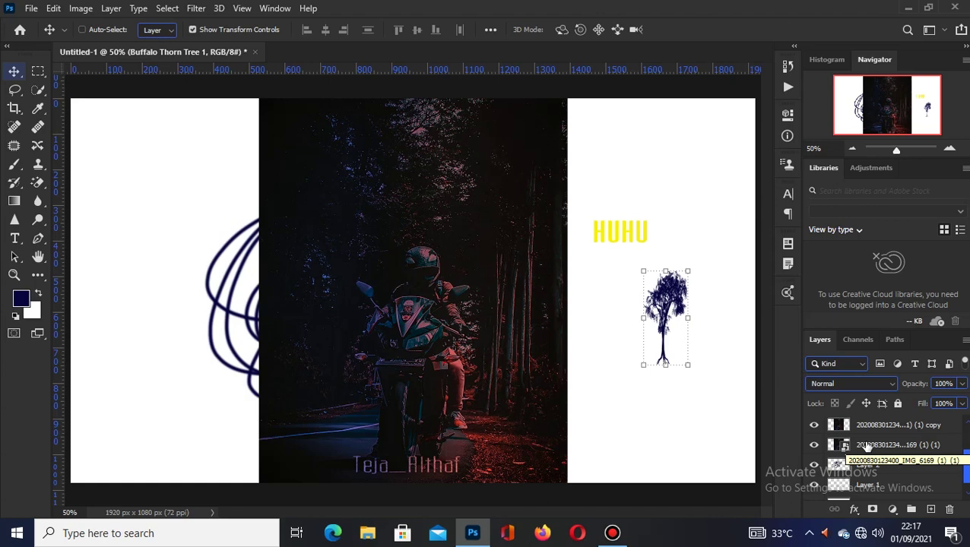
scroll(867, 448, "down", 1)
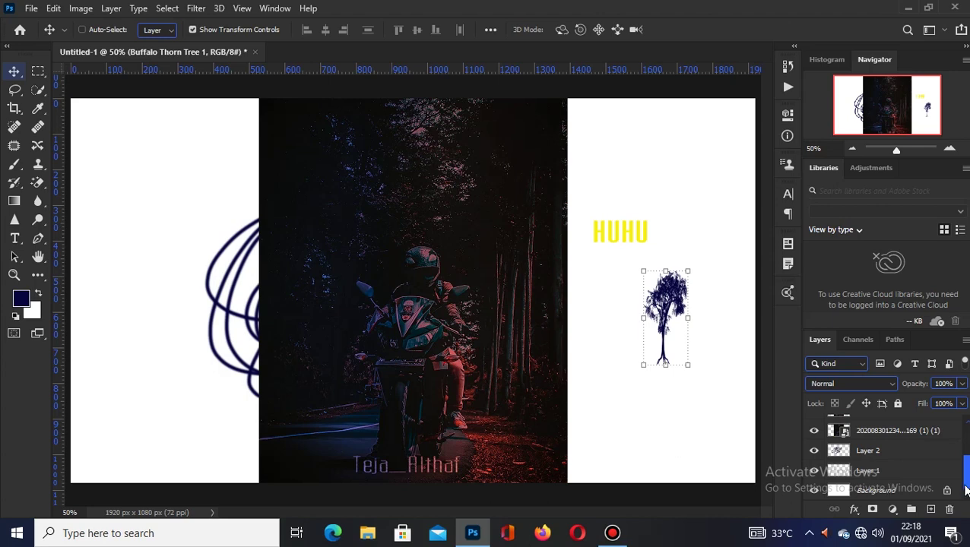
left_click(873, 433)
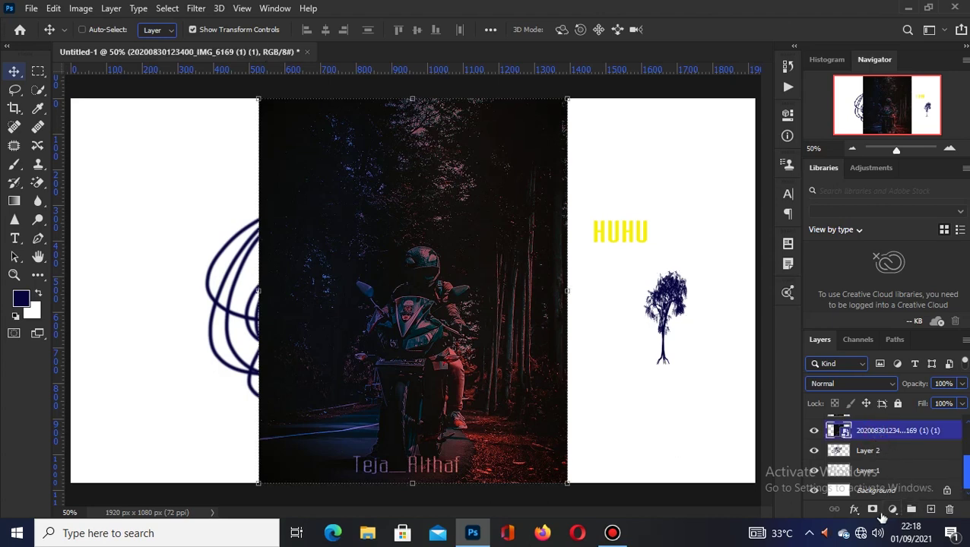
Step: Add a layer mask to the selected smart object image layer
left_click(872, 508)
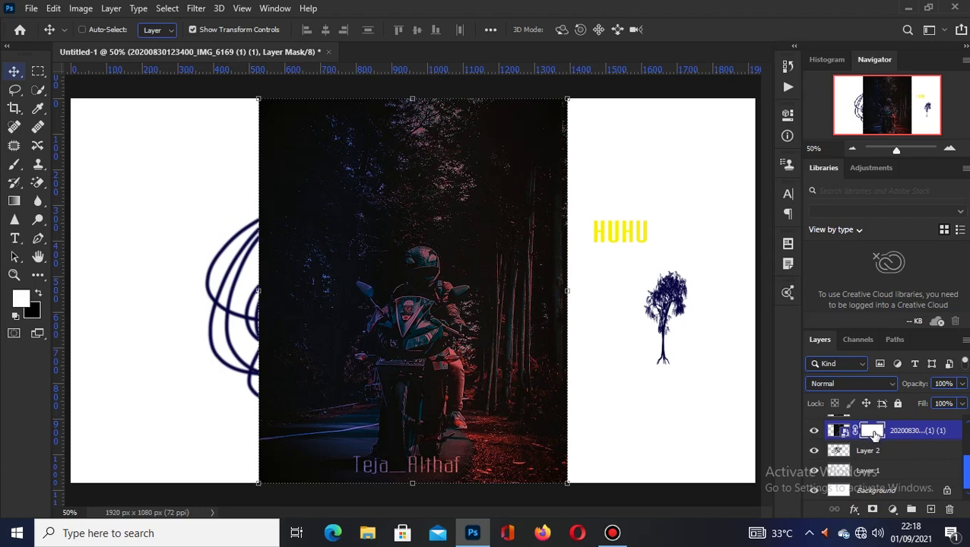
Step: Select the Buffalo Thorn Tree 1 shape layer and the huhu text layer together
scroll(875, 439, "up", 3)
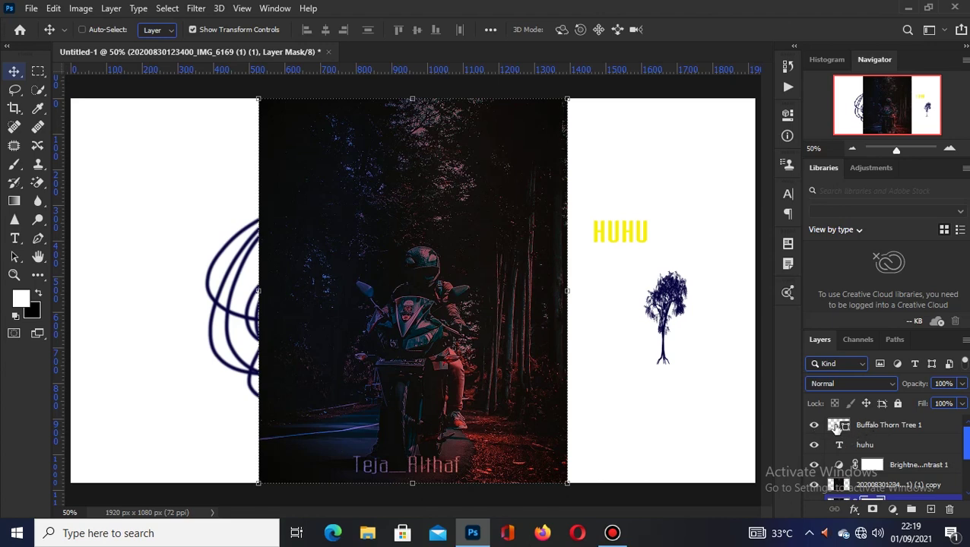
left_click(886, 426)
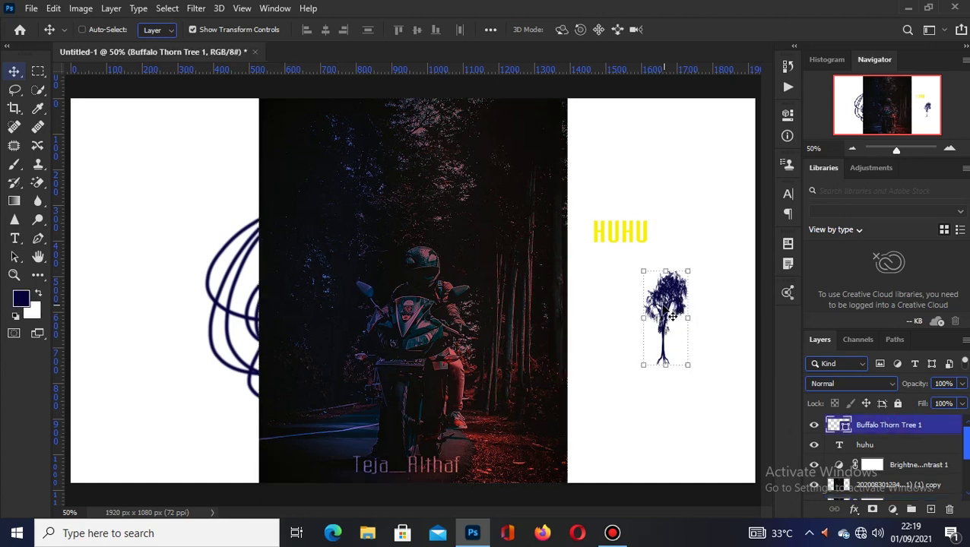
left_click(879, 446)
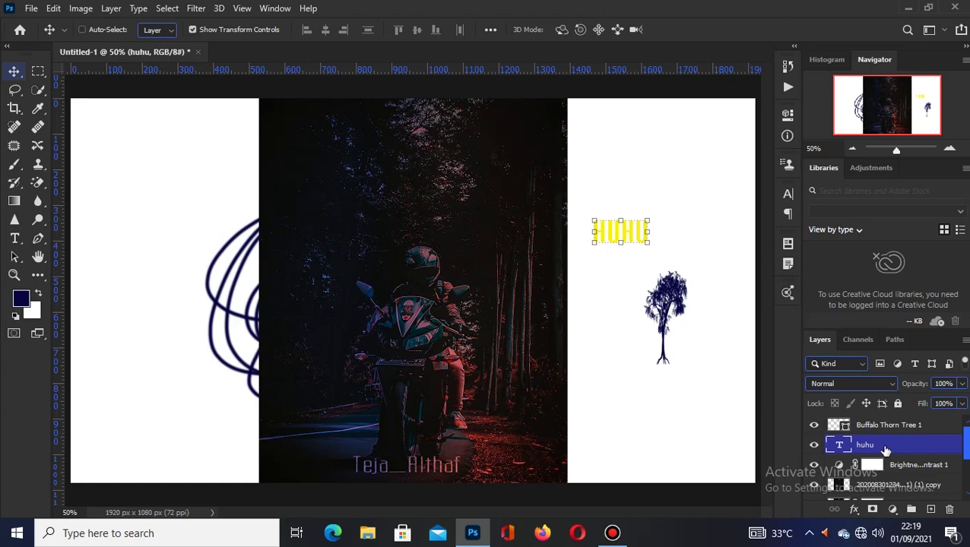
key("ctrl")
left_click(889, 427, "ctrl")
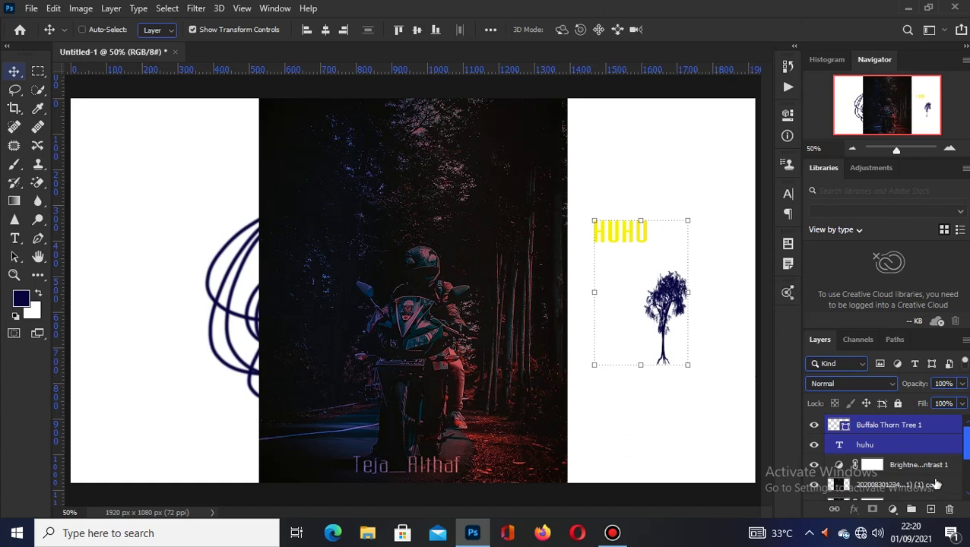
left_click(175, 52)
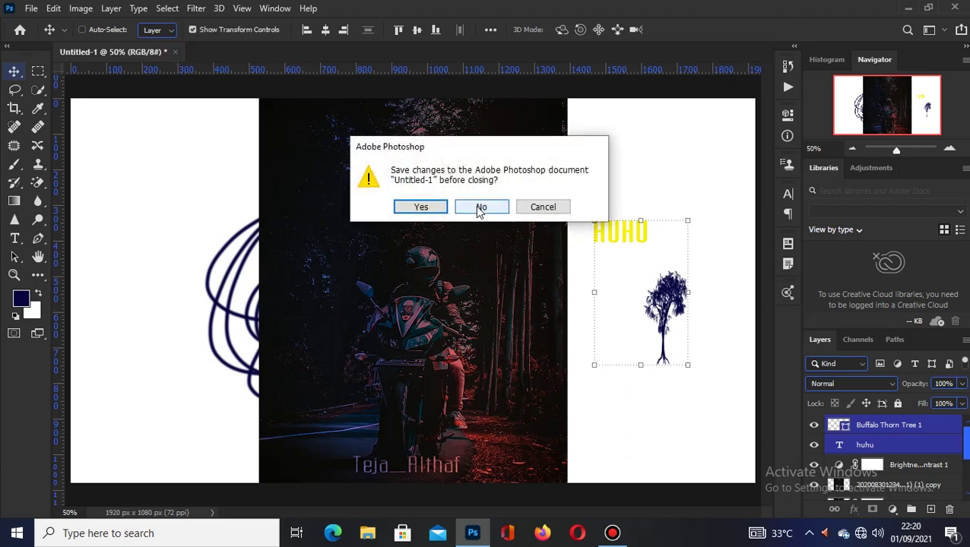
left_click(481, 207)
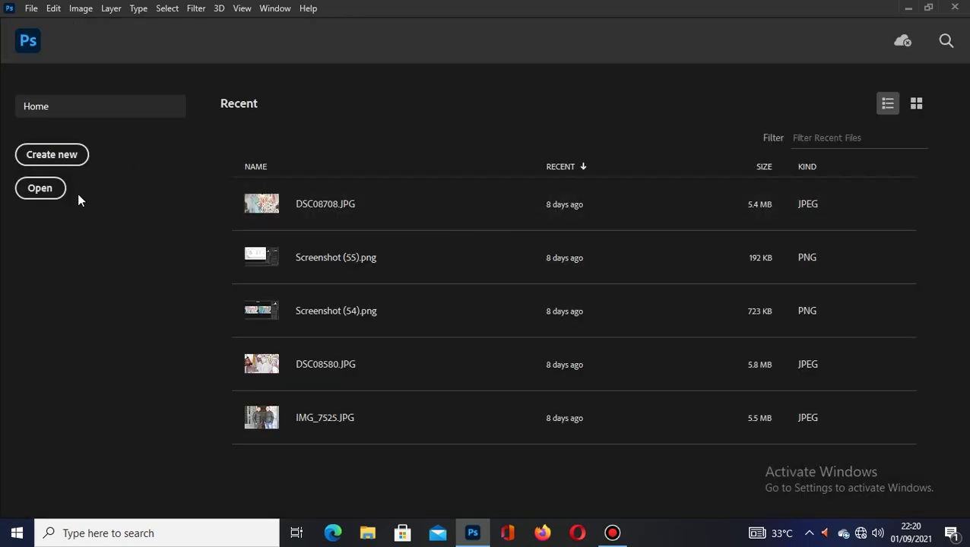
left_click(46, 190)
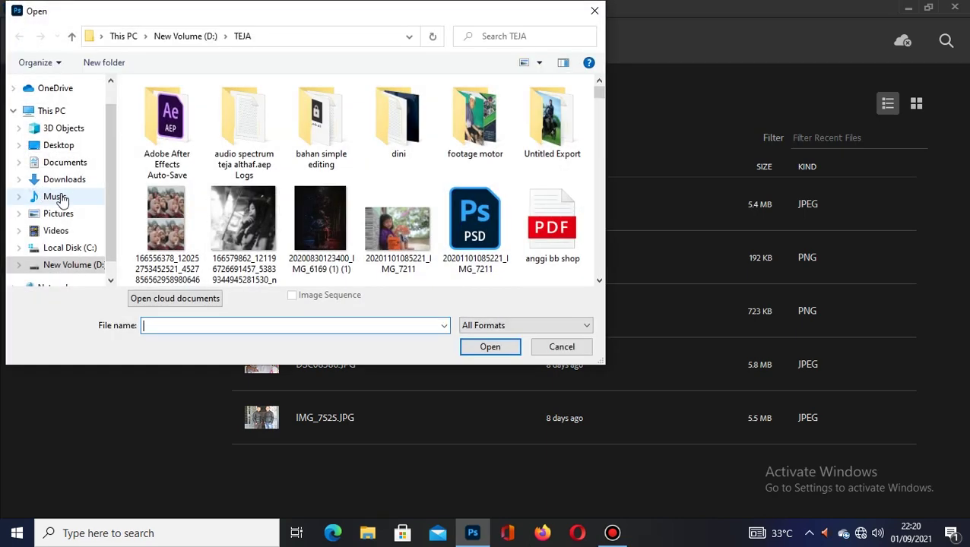
left_click(320, 221)
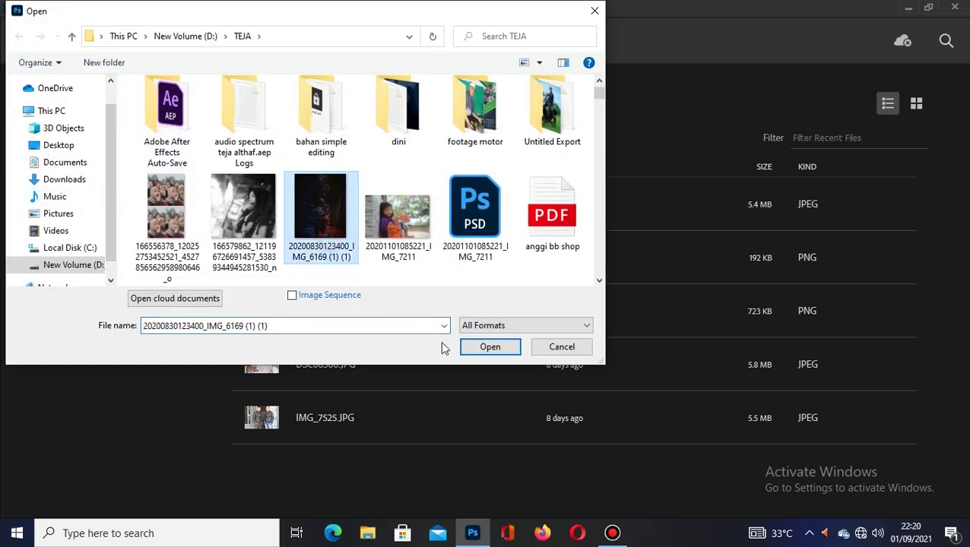
left_click(486, 348)
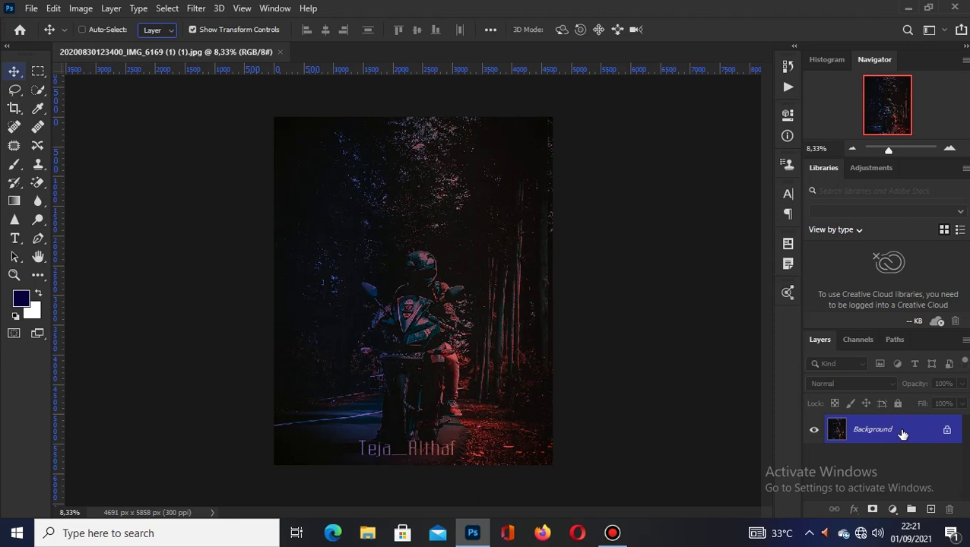
Step: Duplicate the Background layer and shift the copy slightly upward
left_click_drag(902, 434, 934, 509)
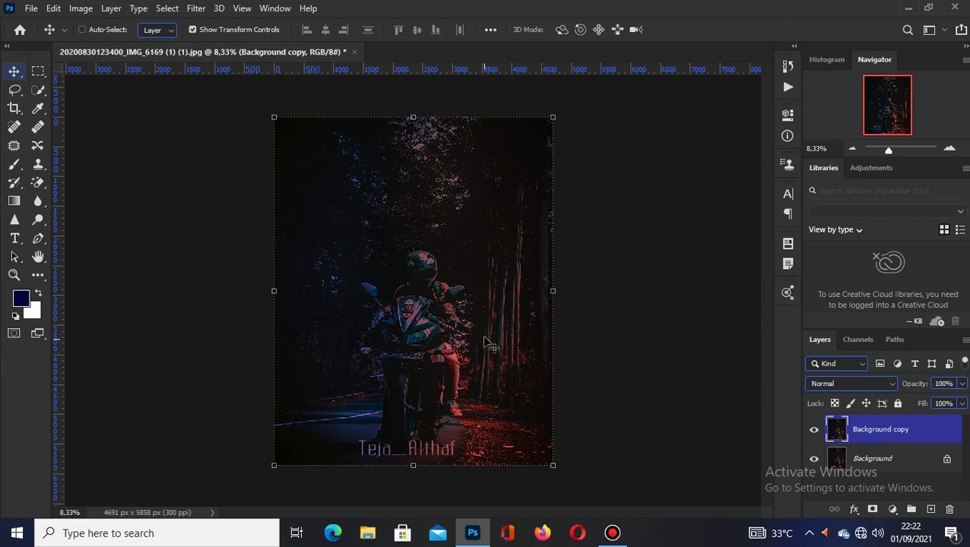
mouse_move(449, 307)
left_mouse_down()
mouse_move(505, 425)
mouse_move(433, 353)
mouse_move(433, 418)
mouse_move(446, 296)
left_mouse_up()
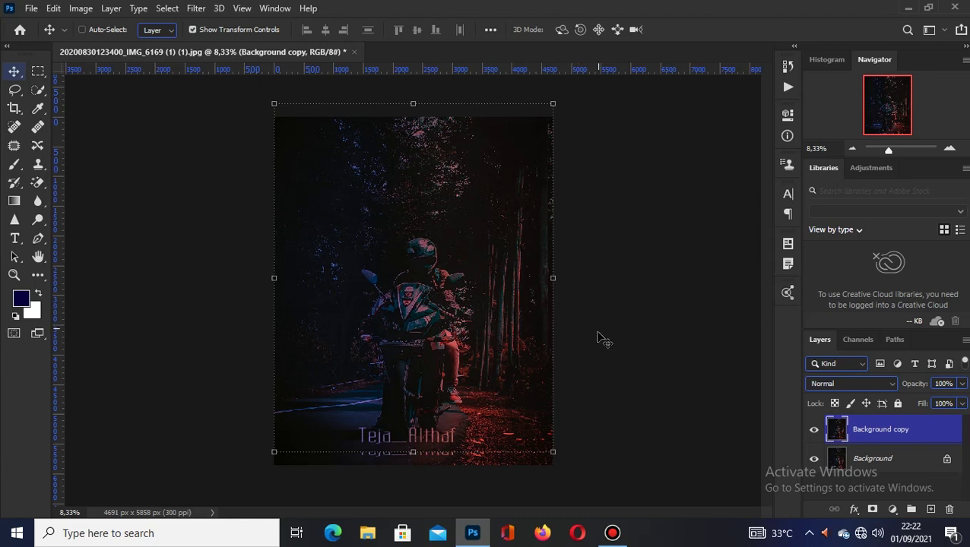
Step: Convert the locked Background into a regular layer named Layer 0
double_click(881, 457)
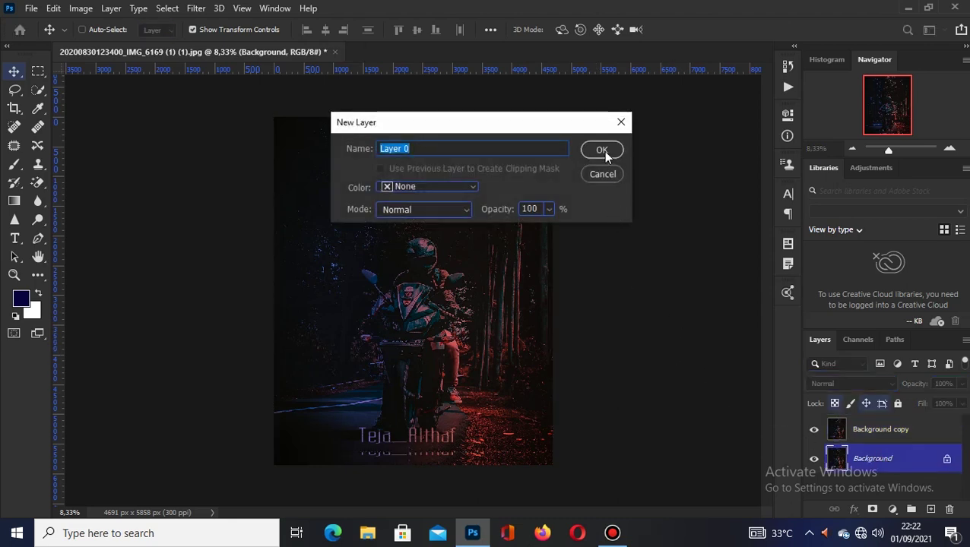
left_click(604, 149)
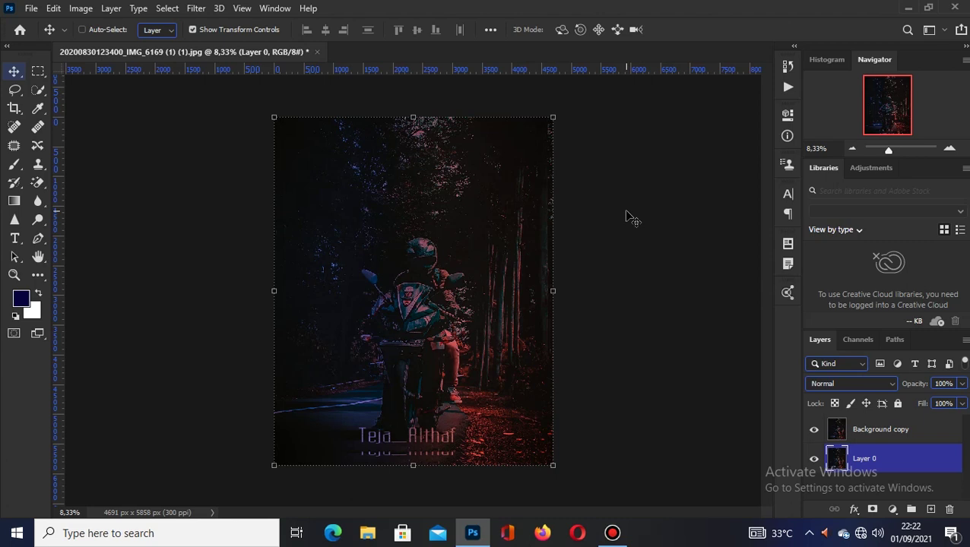
Step: Try two ways of deleting the Background copy layer, undoing each deletion
left_click(884, 431)
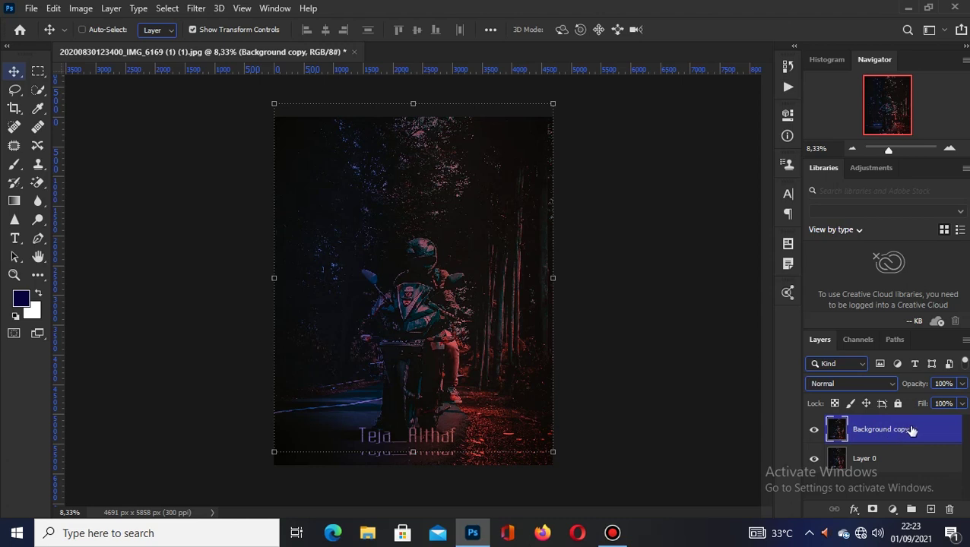
left_click_drag(909, 430, 952, 508)
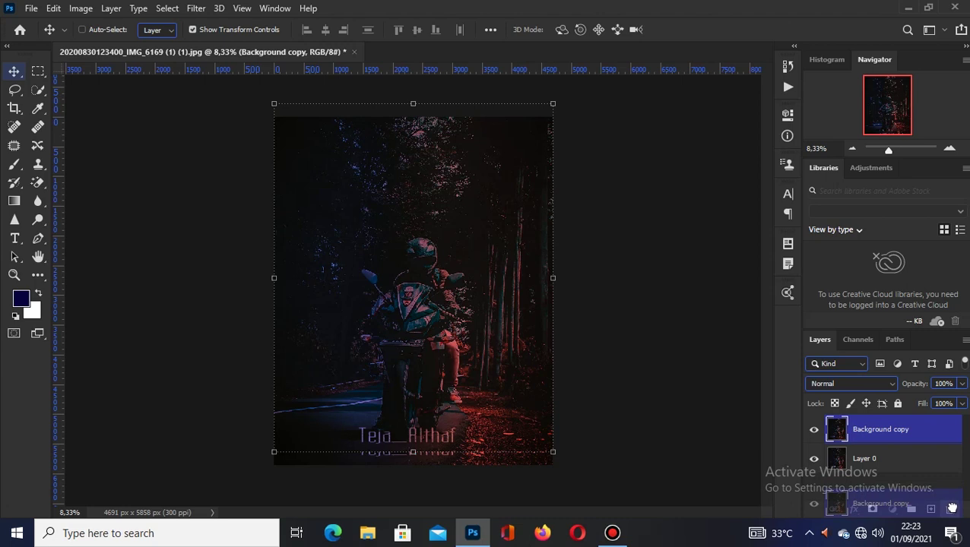
left_click_drag(951, 508, 951, 507)
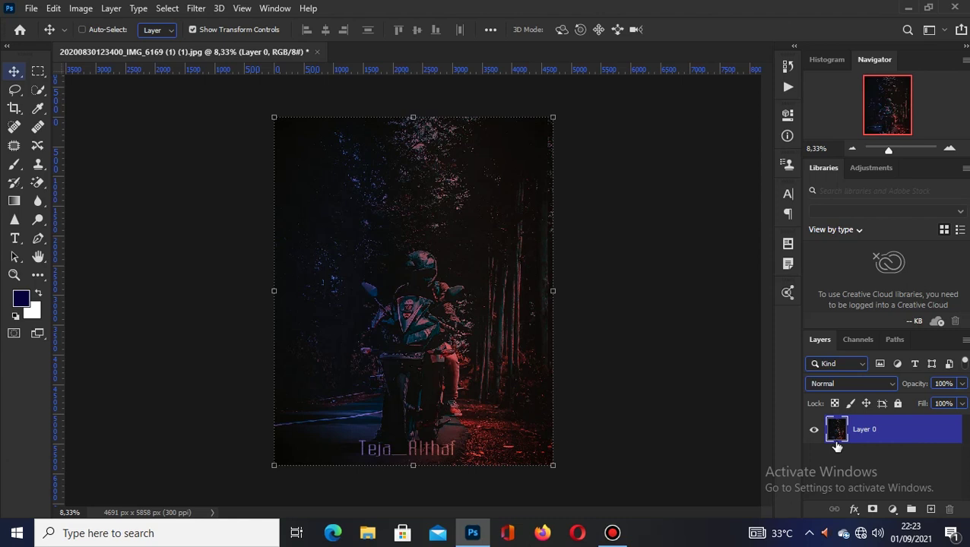
key("ctrl+z")
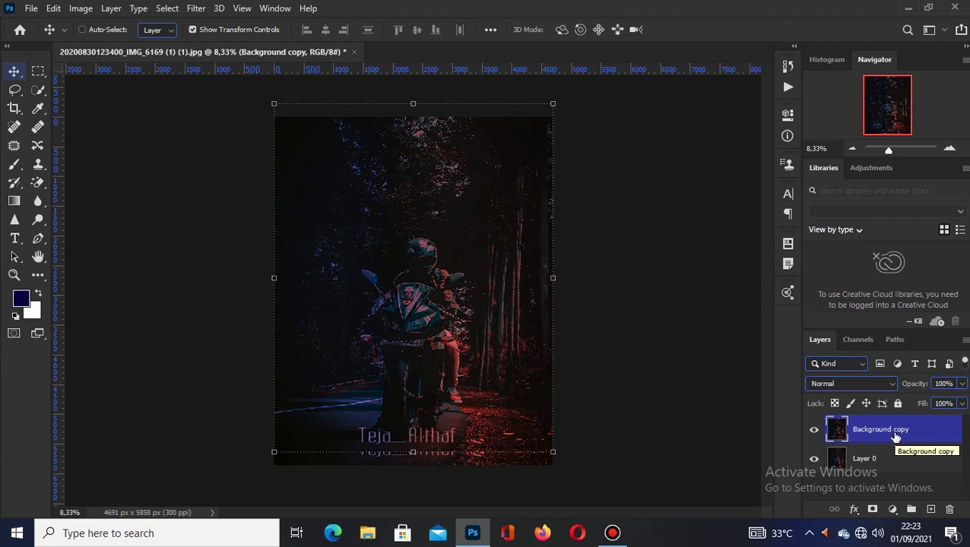
key("Delete")
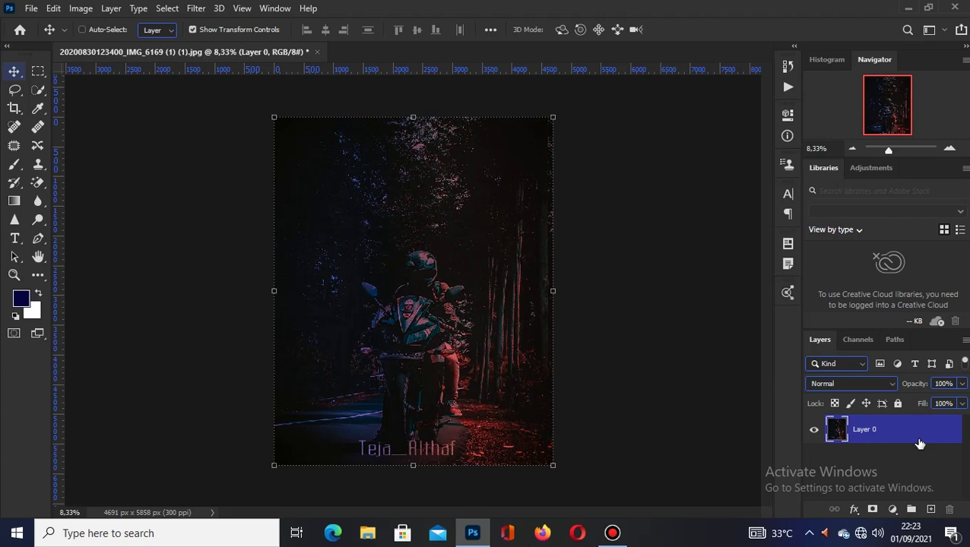
key("ctrl+z")
Step: Delete the Background copy layer, leaving only Layer 0
right_click(896, 430)
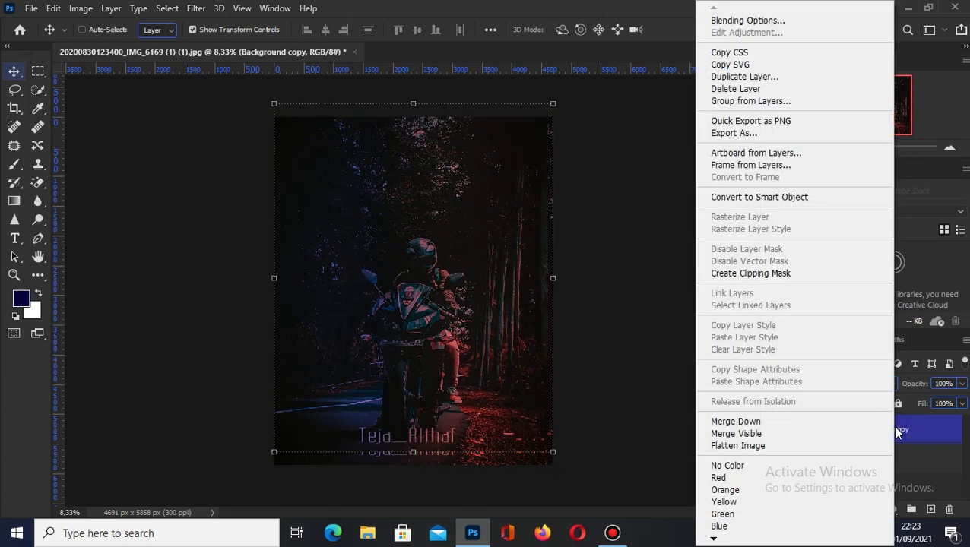
left_click(751, 89)
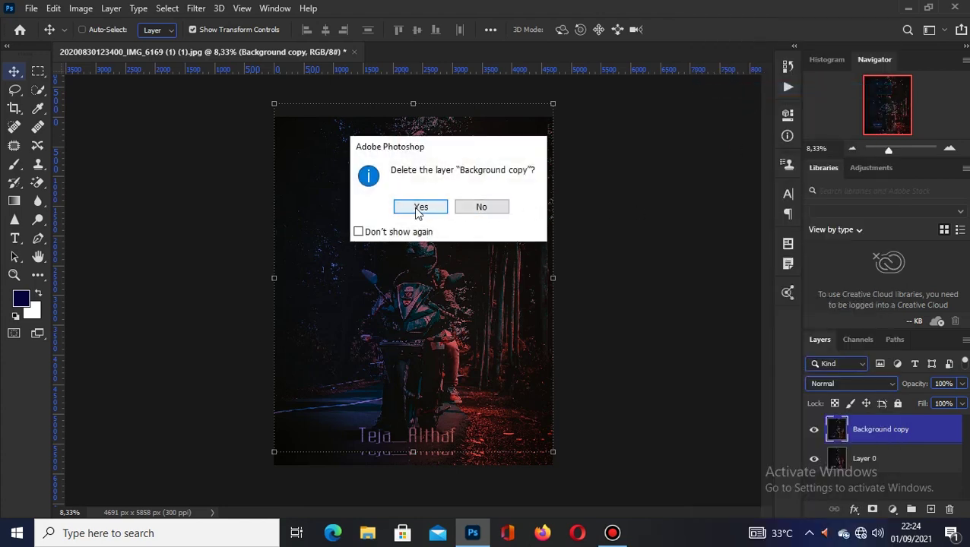
left_click(419, 209)
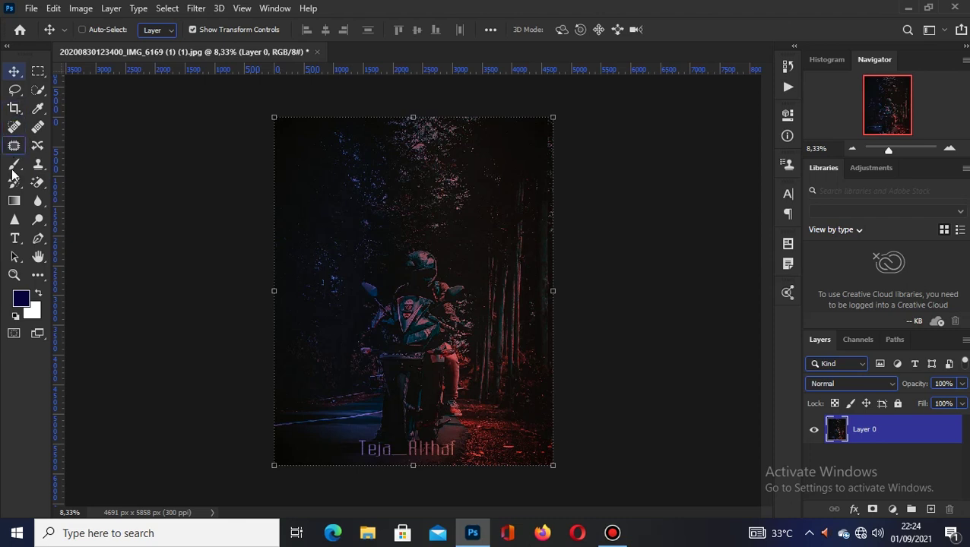
Step: Add the yellow text "rterdgs" above the rider's helmet
left_click(15, 238)
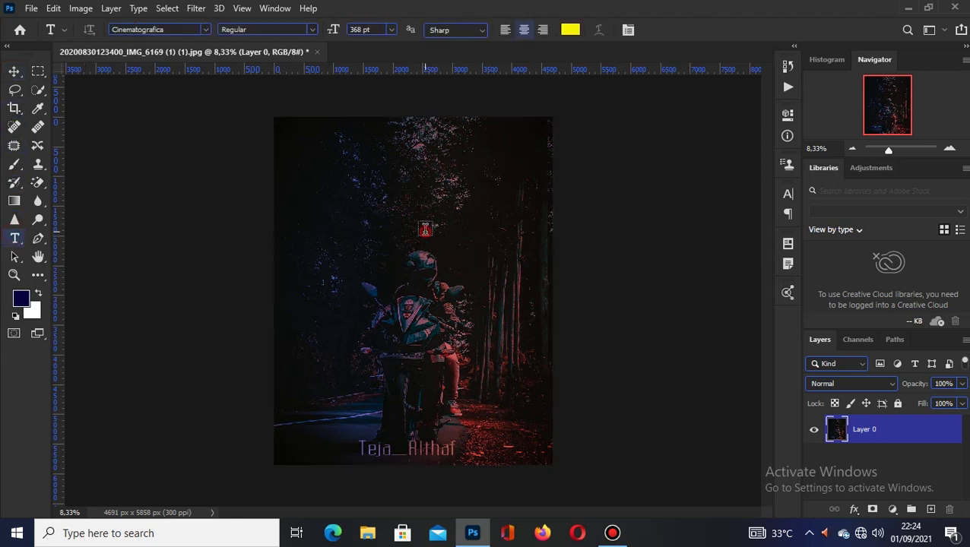
left_click(425, 228)
type("rterdgs")
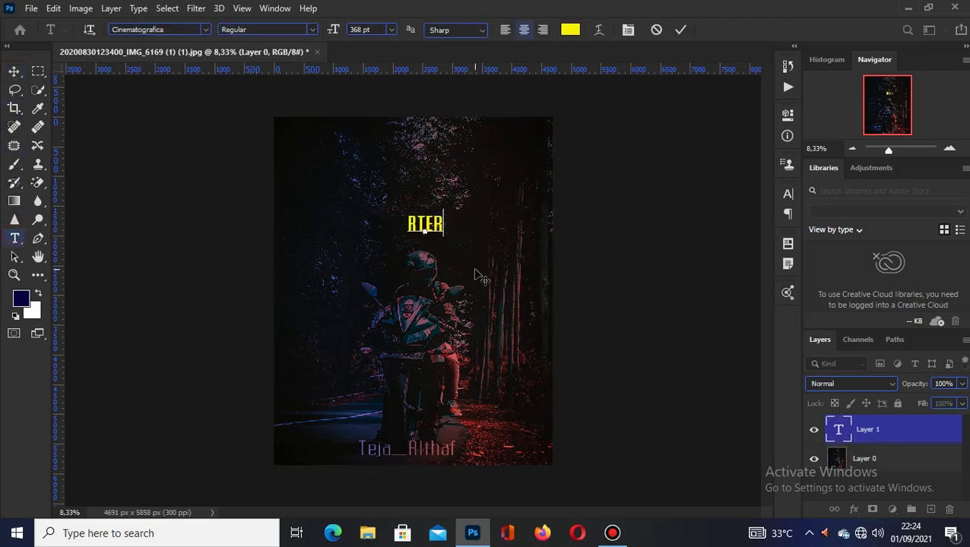
left_click(680, 29)
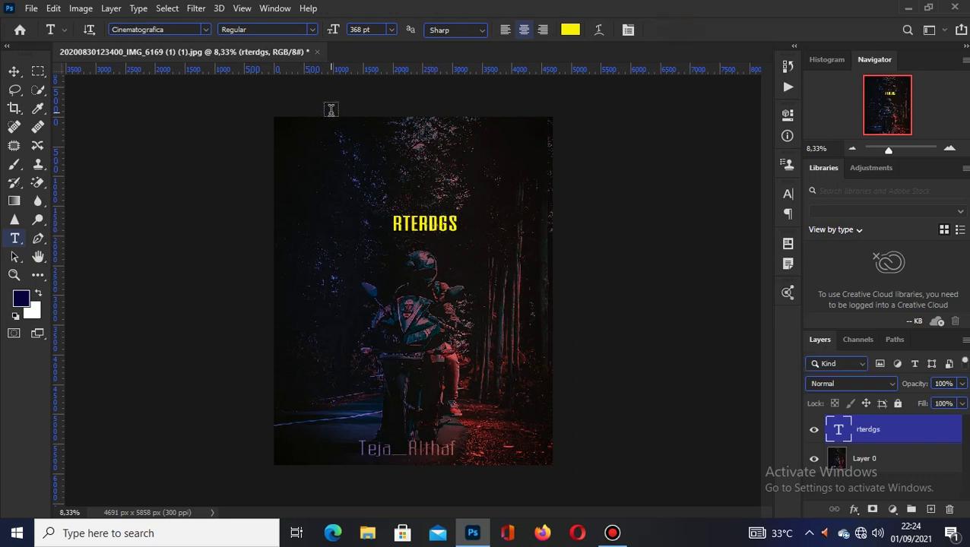
Step: Draw a dark blue Buffalo Thorn Tree custom shape, about 1633 by 1726 px, over the motorcycle
left_click(38, 274)
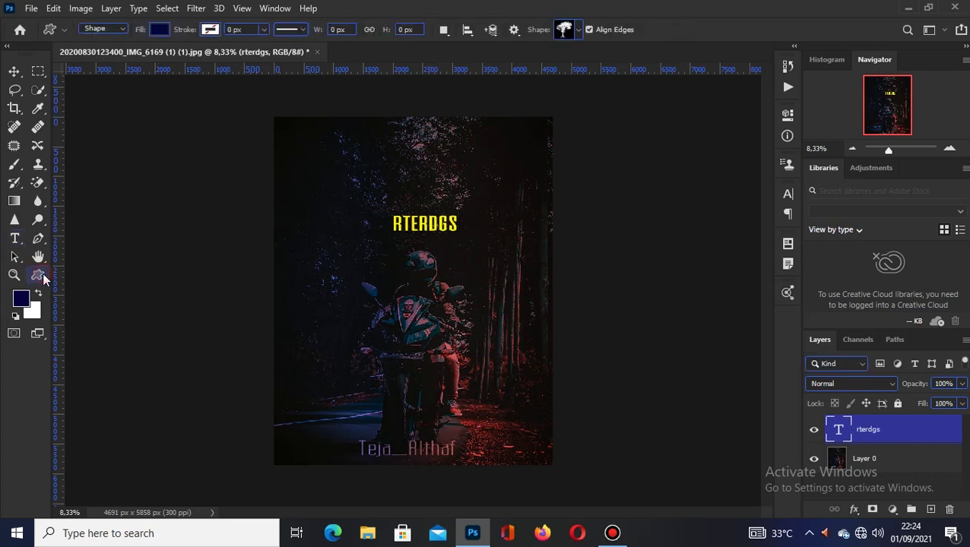
left_click_drag(368, 312, 471, 369)
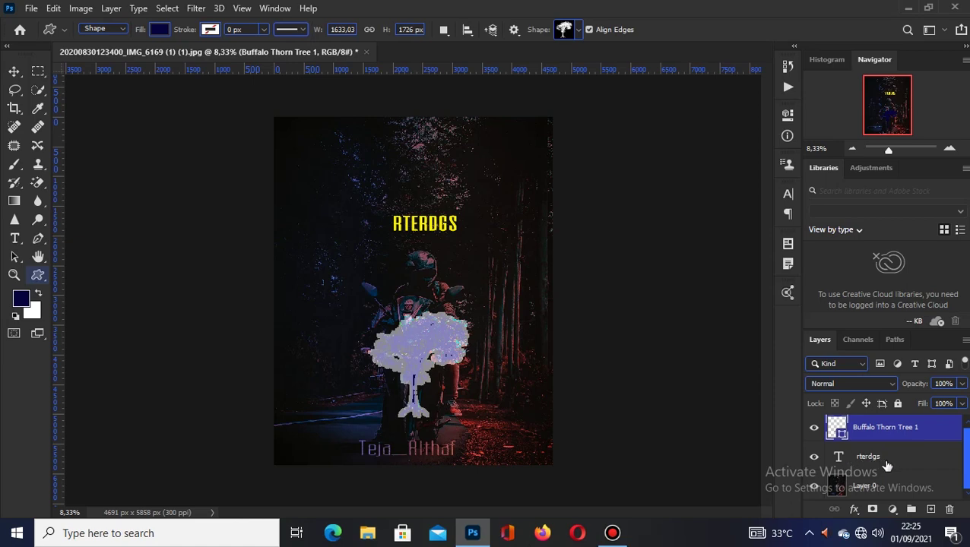
left_click(893, 461, "shift")
double_click(916, 461)
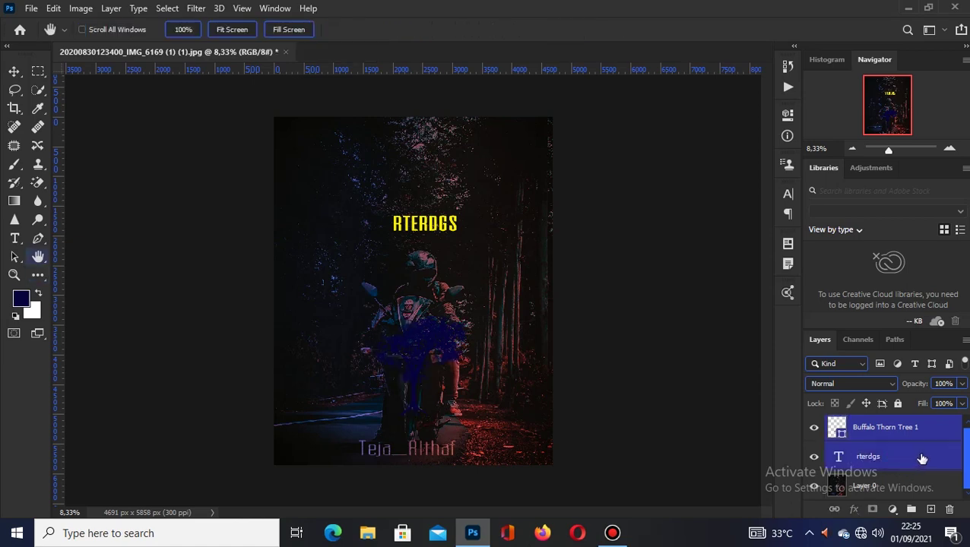
left_click(882, 225)
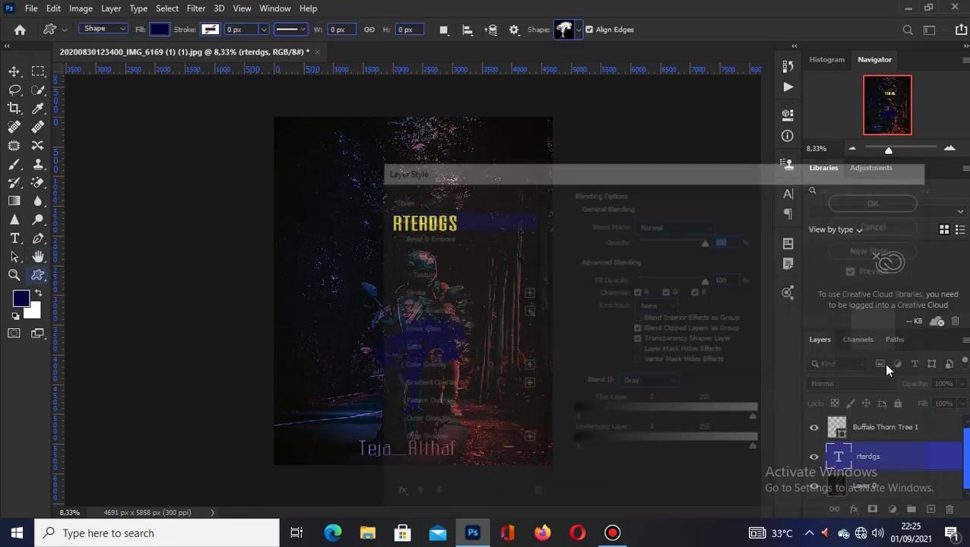
Step: Select the Buffalo Thorn Tree 1 shape layer together with the rterdgs text layer
left_click(887, 429)
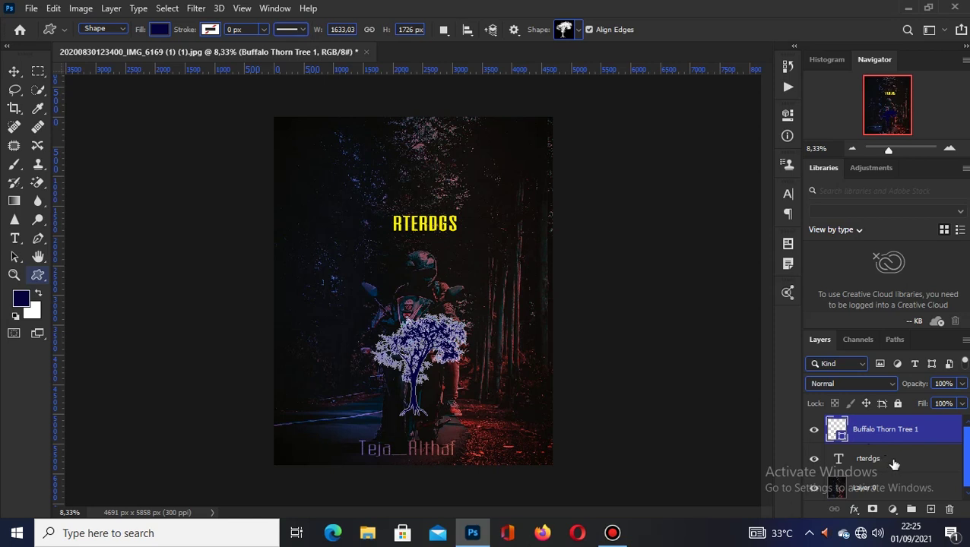
left_click(893, 462, "ctrl")
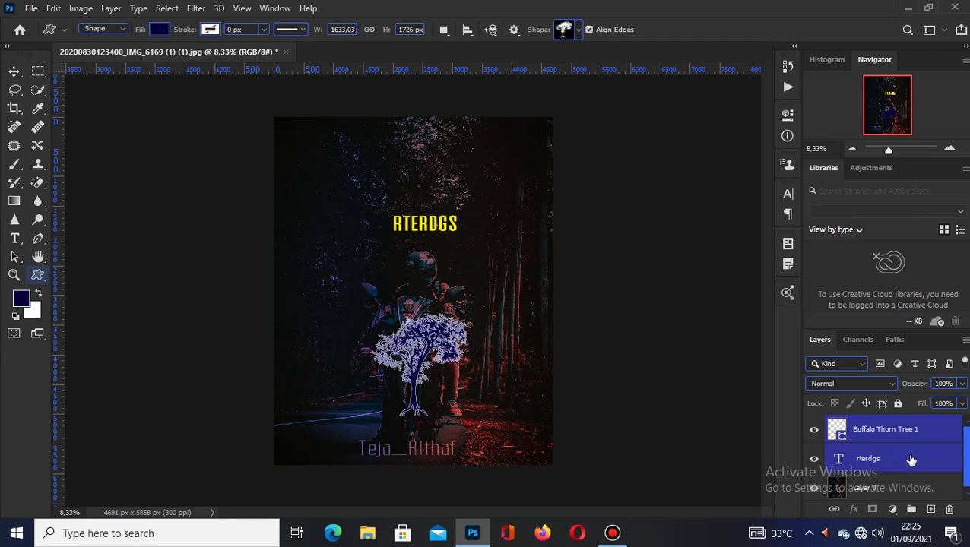
Step: Group the selected shape and text layers, and undo the grouping
left_click_drag(912, 459, 912, 508)
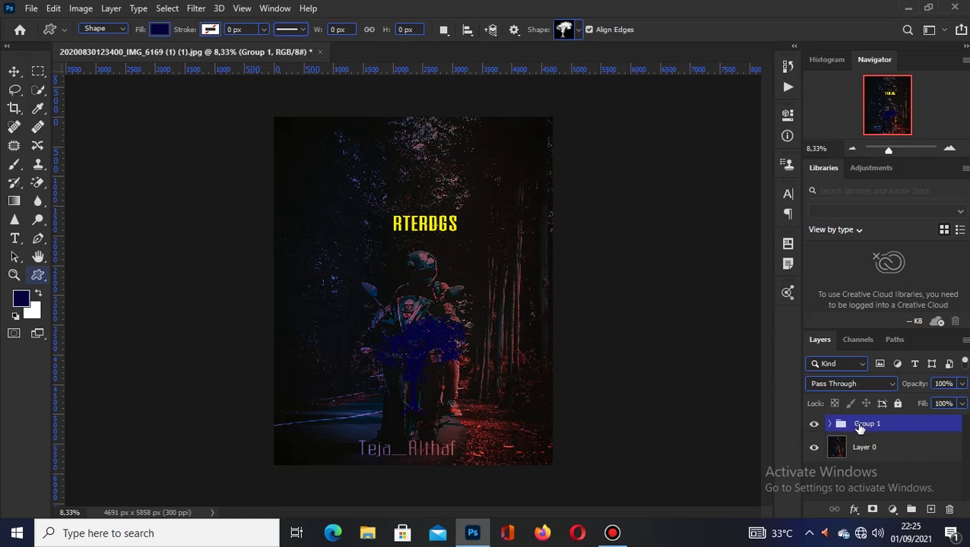
key("ctrl+z")
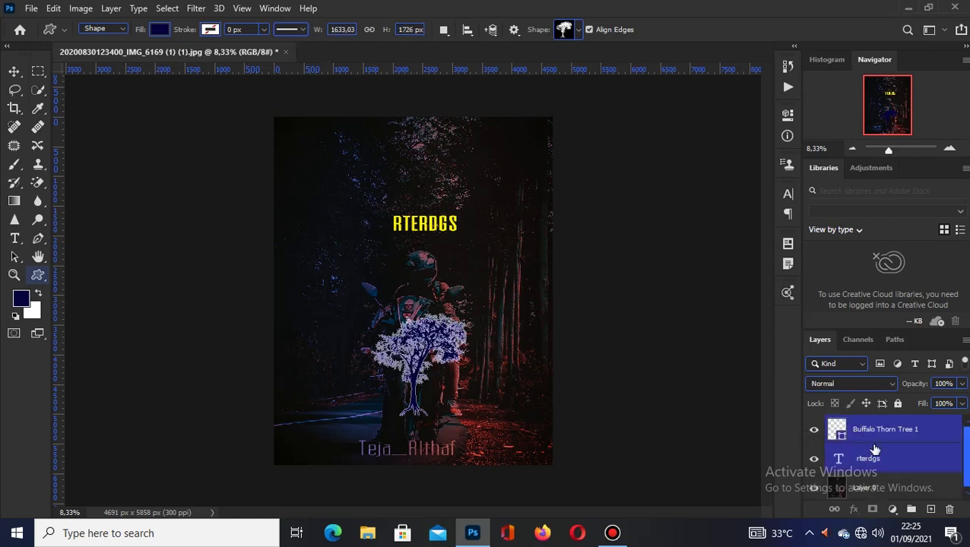
Step: Group the two selected layers with Group from Layers, and undo both the stray tree shape drawn beside the canvas and the grouping
right_click(906, 435)
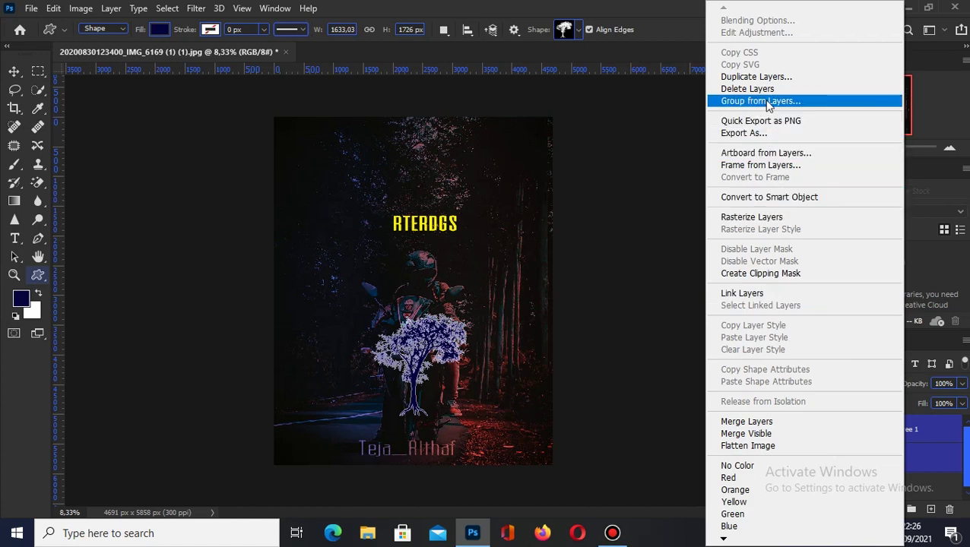
left_click(763, 102)
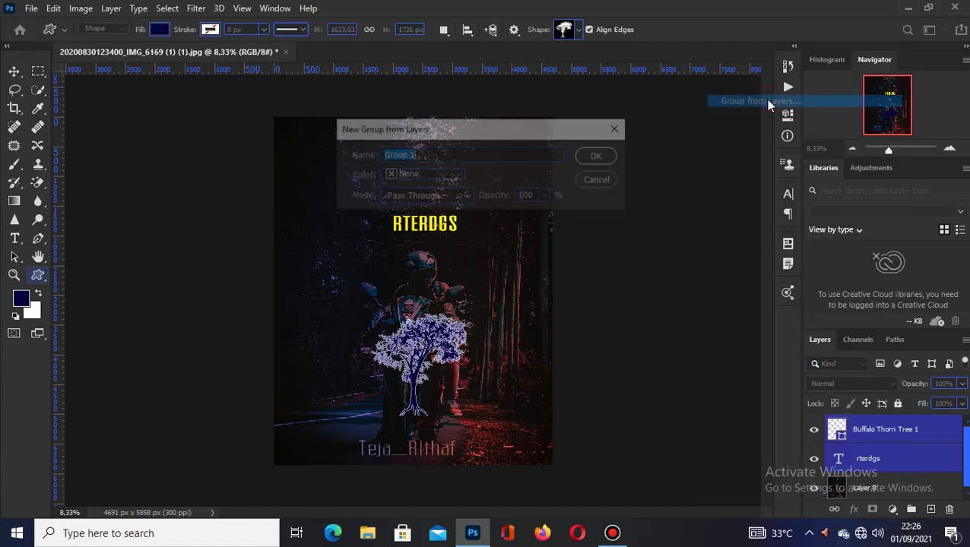
left_click(610, 158)
left_click_drag(620, 180, 608, 152)
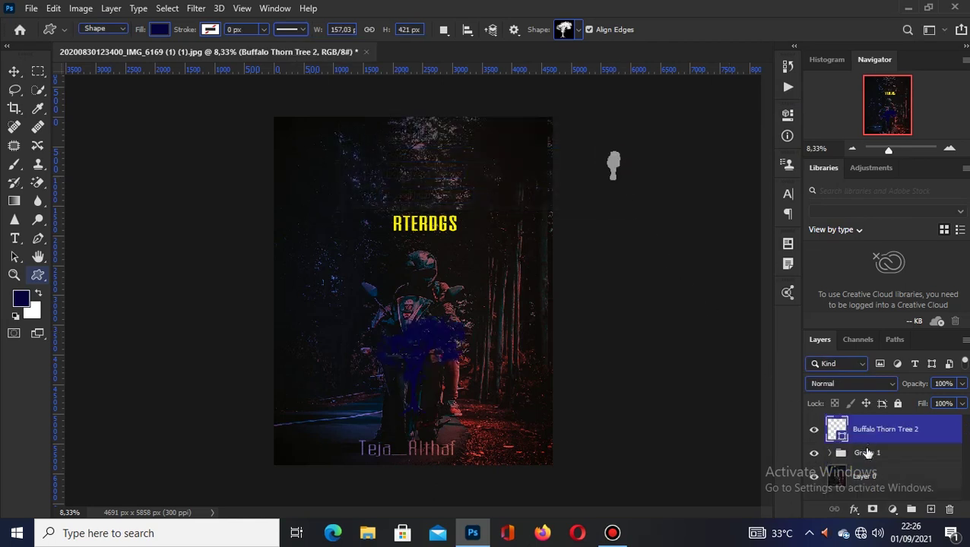
key("ctrl+z")
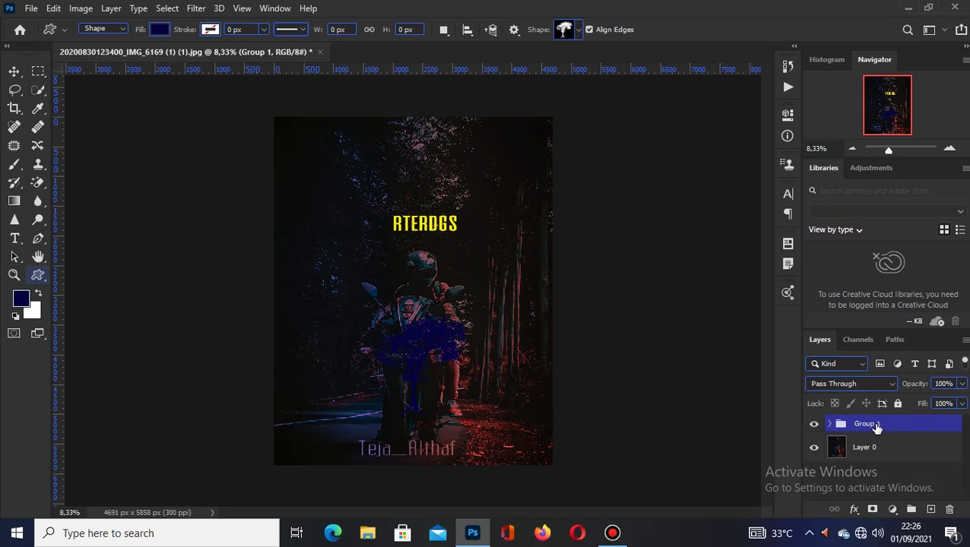
key("ctrl+z")
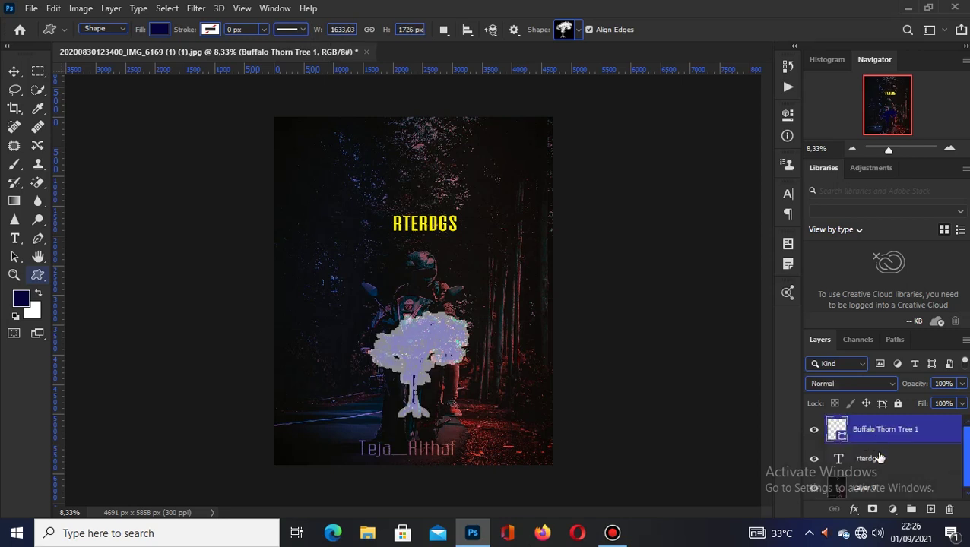
Step: Group the Buffalo Thorn Tree 1 and rterdgs layers, and ungroup them again
left_click(881, 465, "shift")
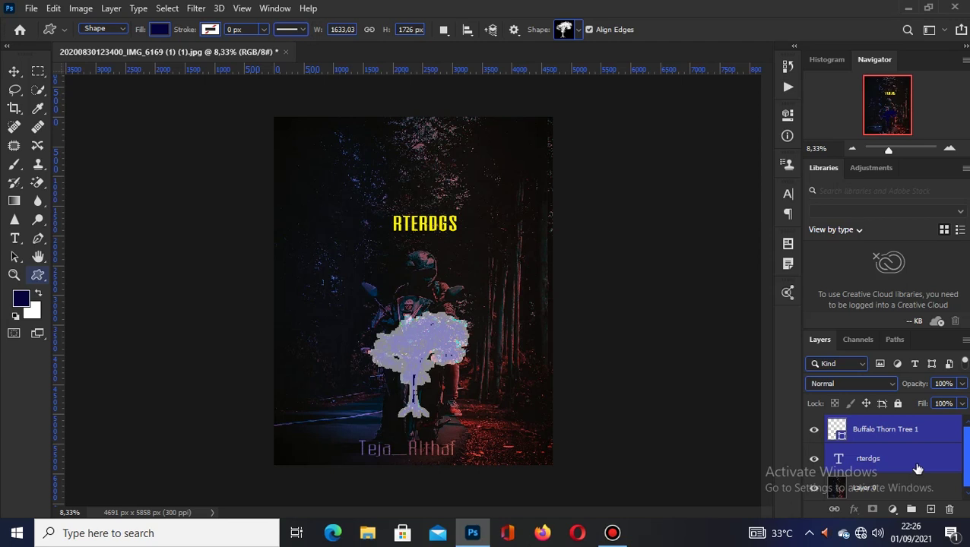
key("ctrl+g")
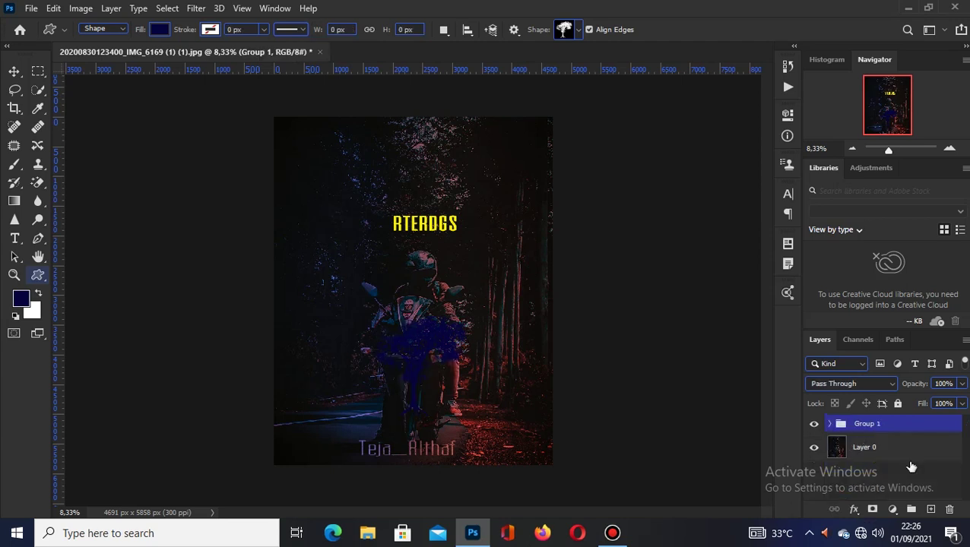
right_click(879, 423)
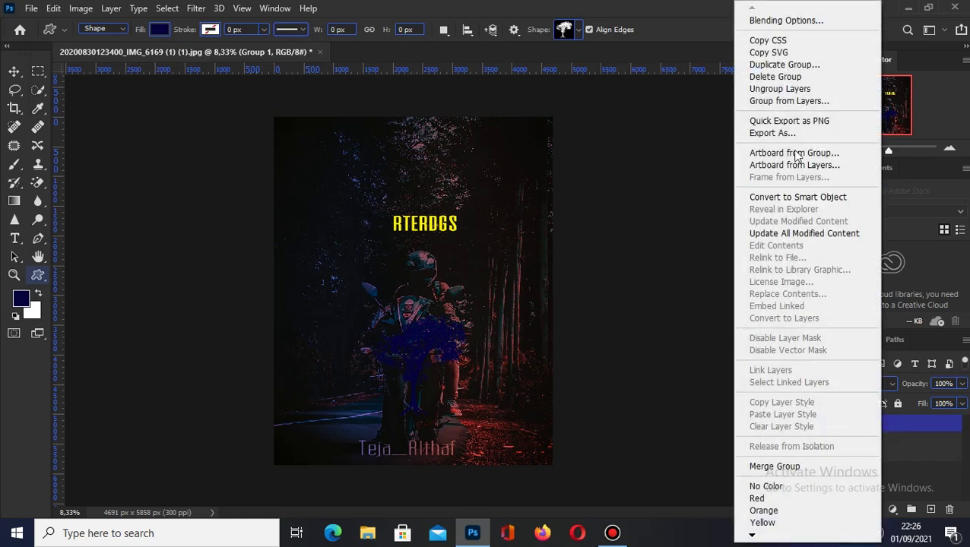
left_click(807, 89)
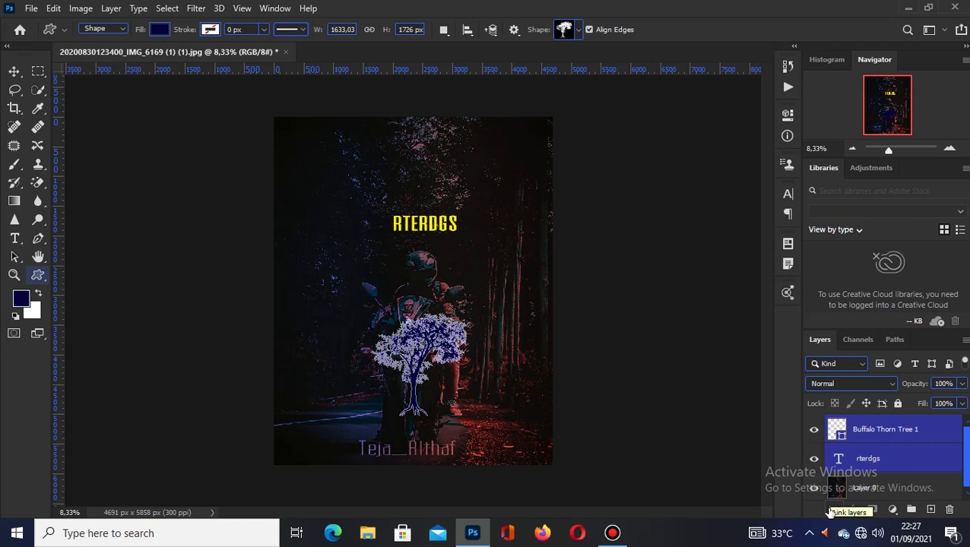
Step: Select only the Buffalo Thorn Tree 1 shape layer and the rterdgs text layer, and link them
left_click(888, 439)
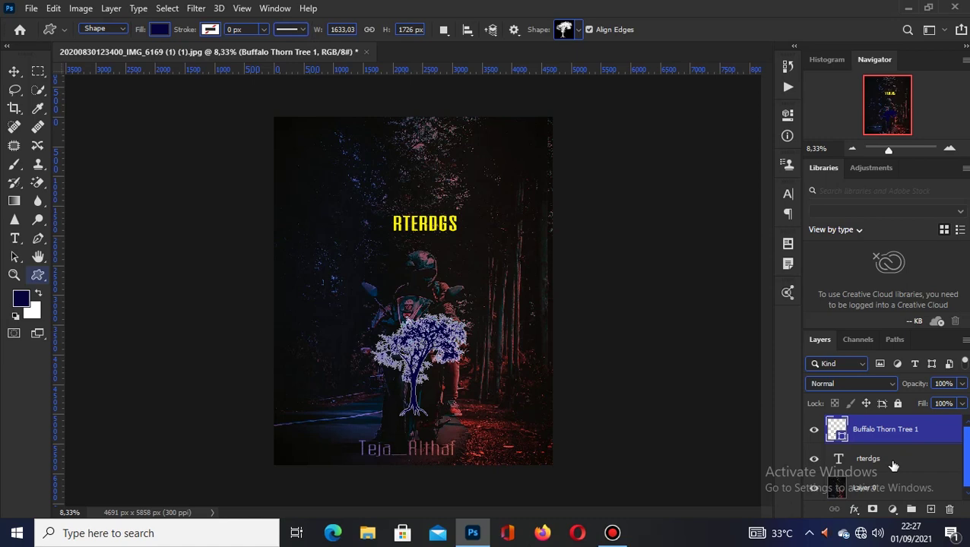
left_click(895, 462, "ctrl")
double_click(895, 462)
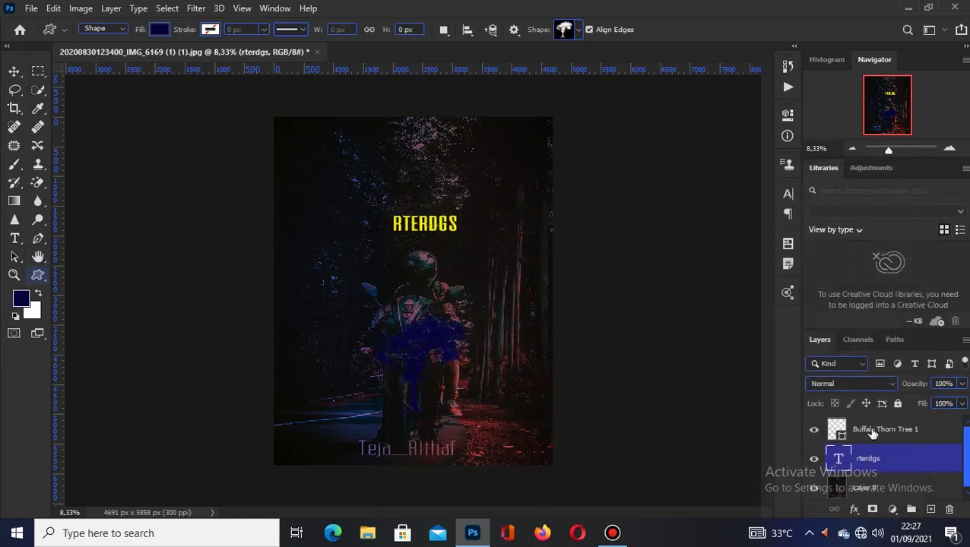
left_click(881, 436)
left_click(886, 456, "ctrl")
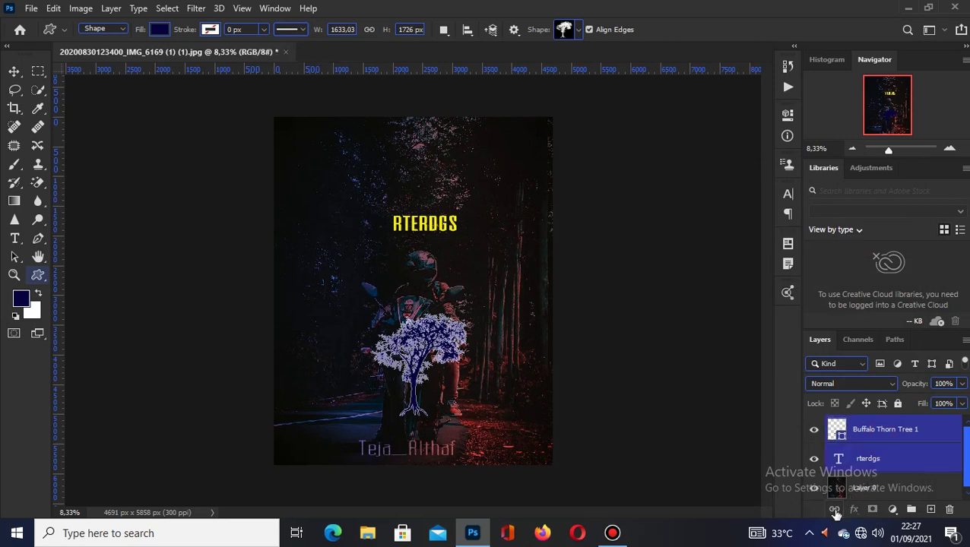
left_click(834, 510)
Step: Reposition the linked tree and text with the Move tool, scale them proportionally to about 129.39%, and apply the transform
left_click(13, 72)
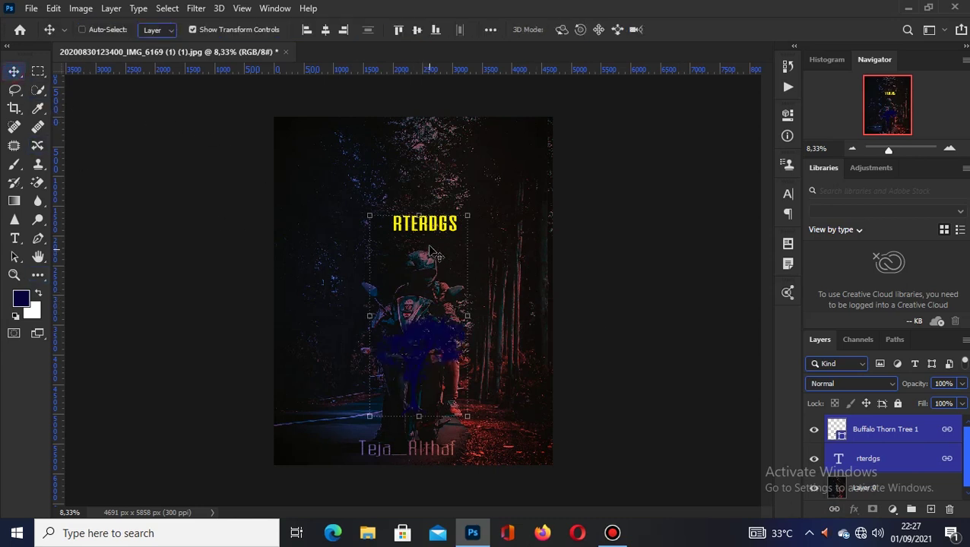
left_click_drag(448, 251, 409, 281)
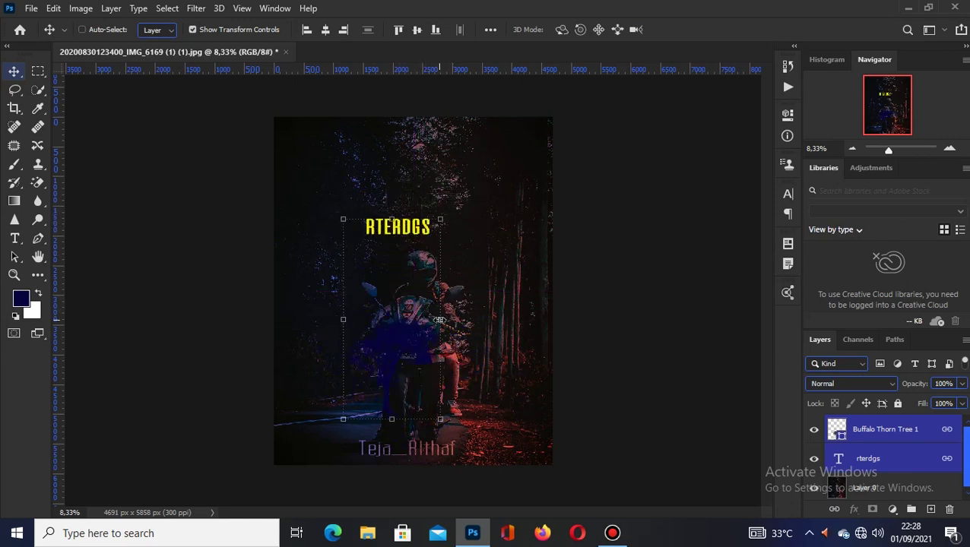
left_click_drag(440, 320, 468, 329)
mouse_move(410, 352)
left_mouse_down()
mouse_move(425, 330)
mouse_move(420, 340)
left_mouse_up()
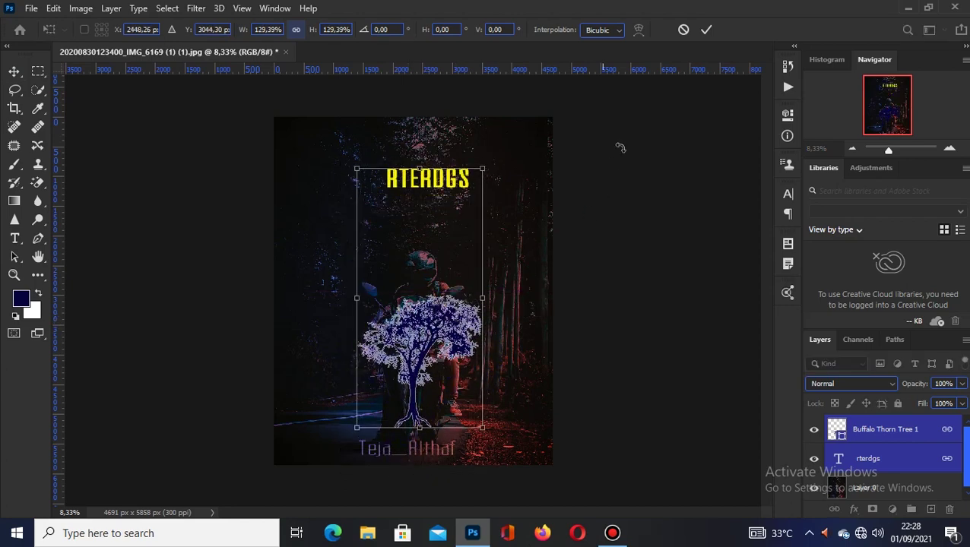
left_click(703, 32)
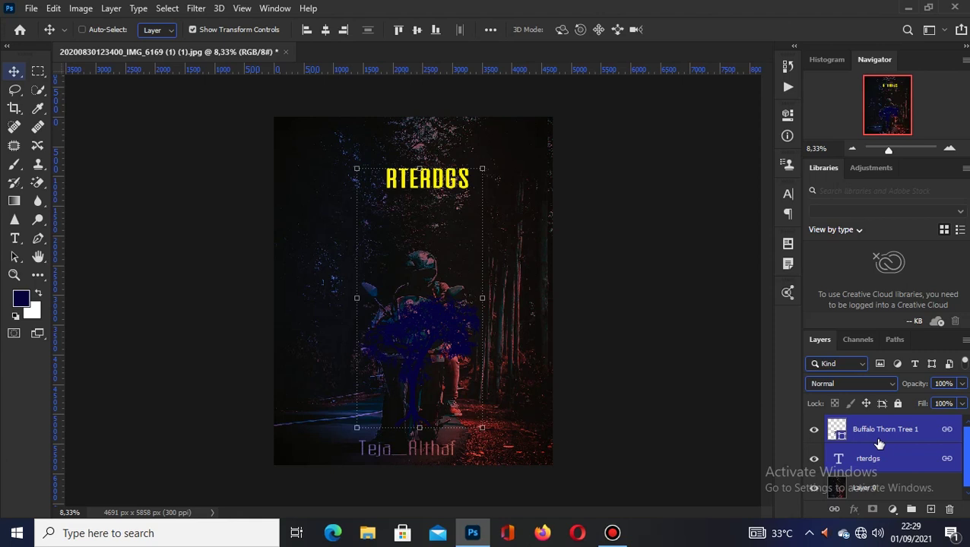
Step: Select the linked layers individually, ending on the rterdgs text layer, and toggle that layer's visibility off and on
left_click(886, 430)
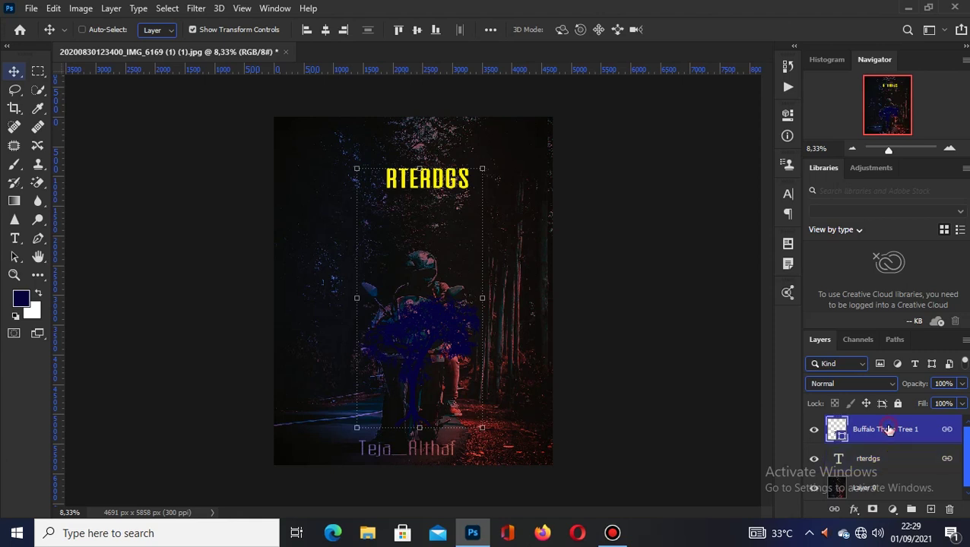
left_click(894, 461)
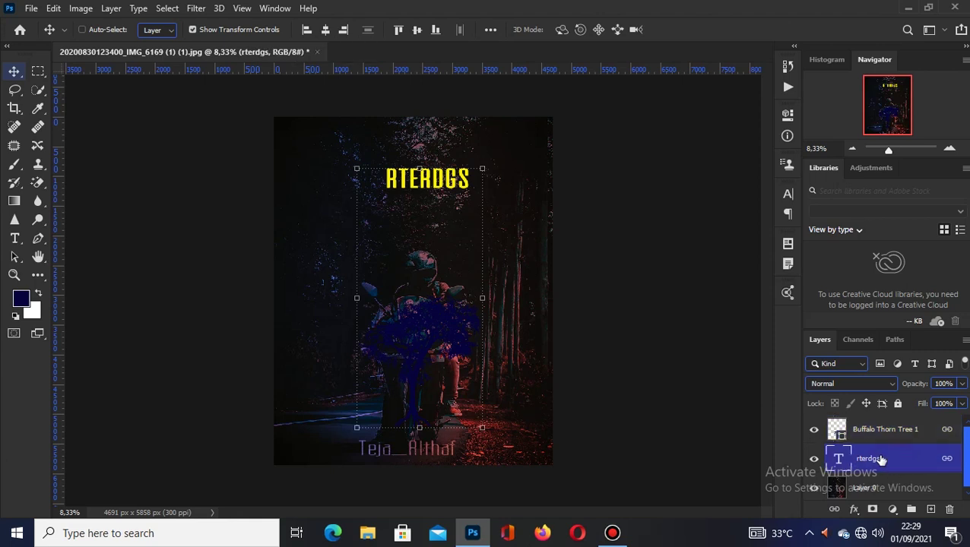
left_click(893, 432)
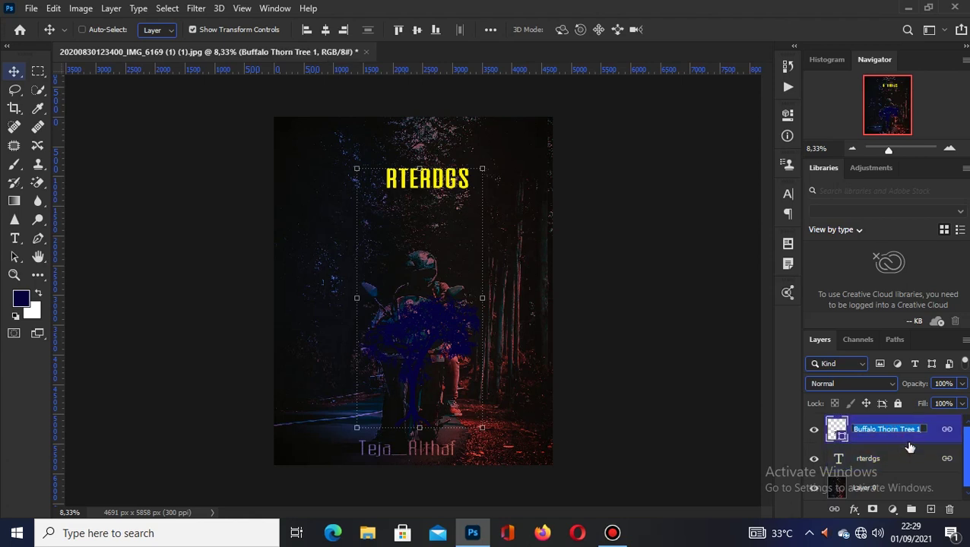
left_click(893, 460)
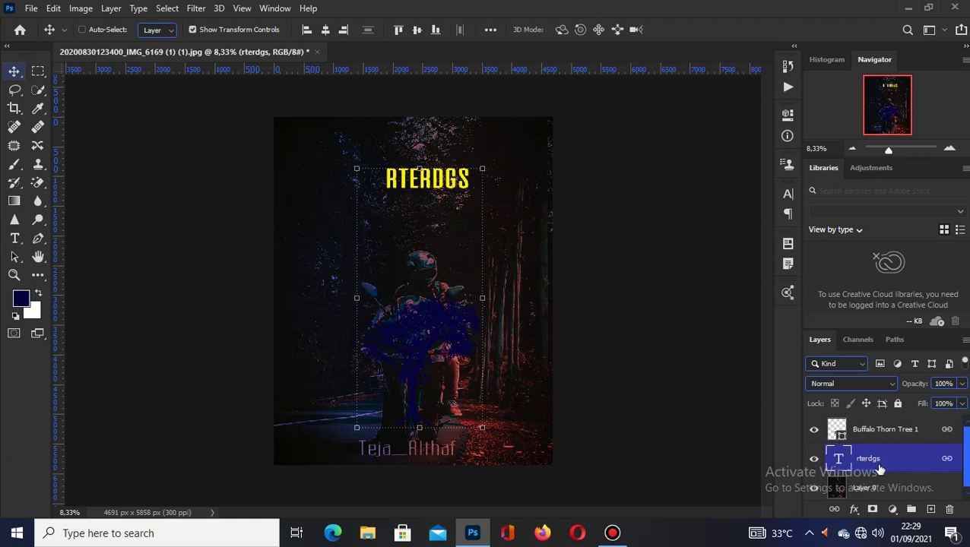
left_click(814, 459)
left_click(814, 459)
Step: Try Vivid Light, Pin Light and other blend modes on the rterdgs text layer, and return it to Normal
left_click(886, 385)
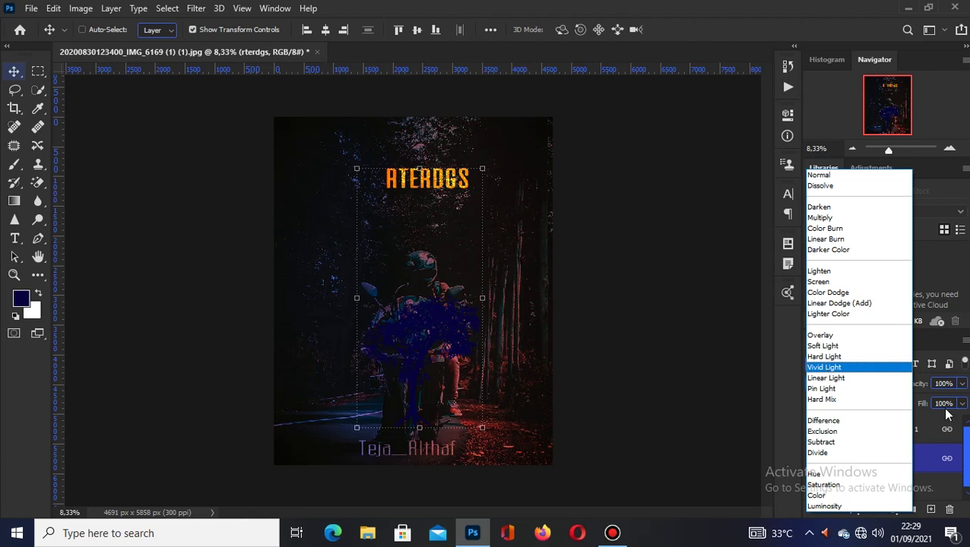
left_click(848, 177)
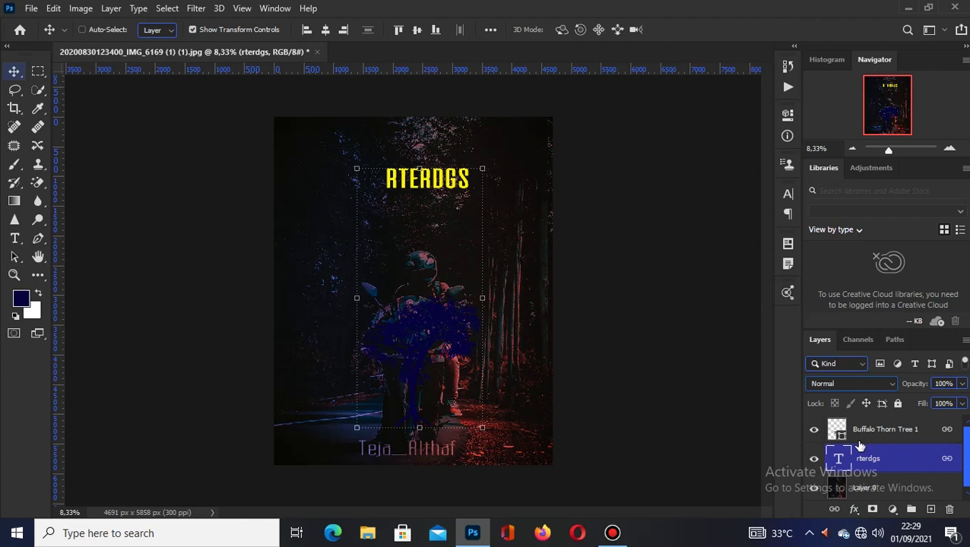
left_click(880, 387)
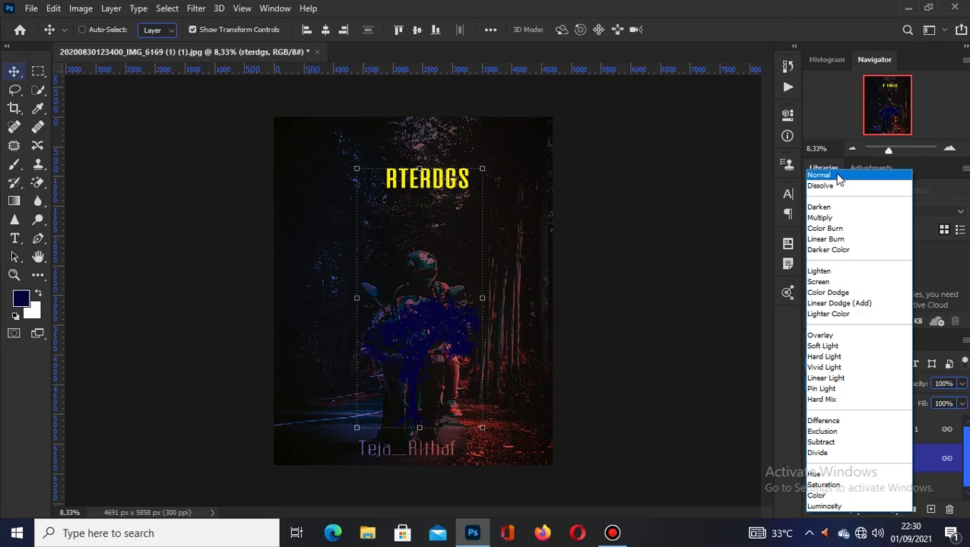
left_click(839, 176)
double_click(863, 388)
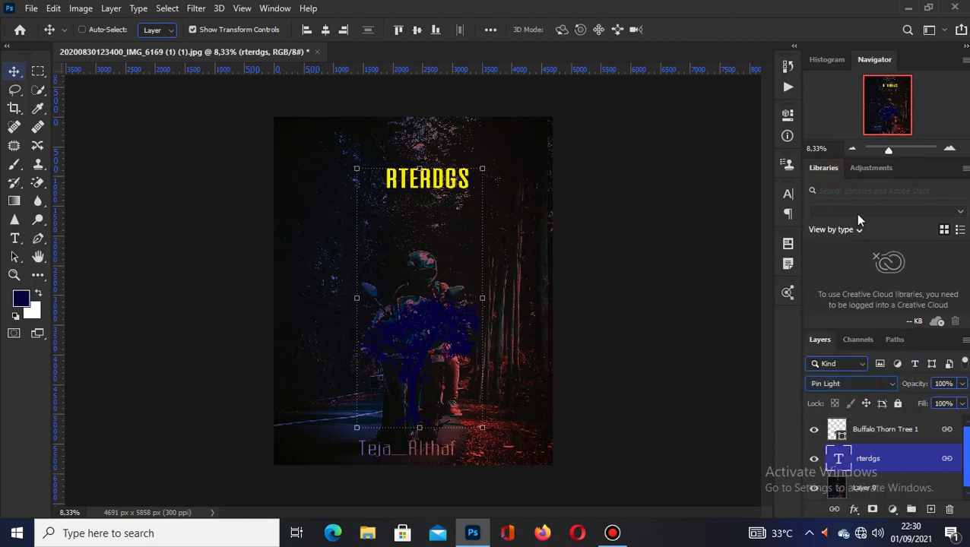
left_click(860, 376)
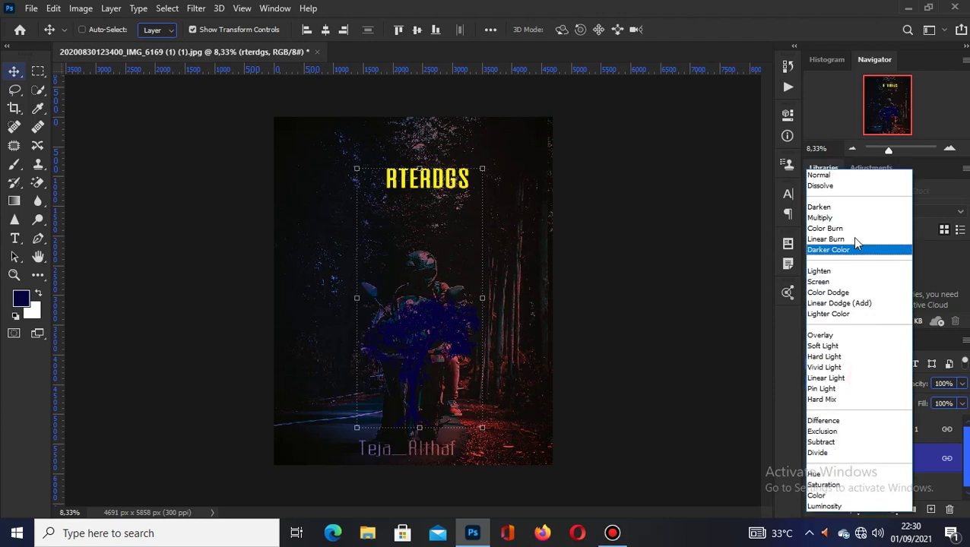
left_click(846, 179)
Step: Apply the Multiply blend mode to the rterdgs text layer, and preview other blend modes through Luminosity on the enlarged text
left_click(864, 387)
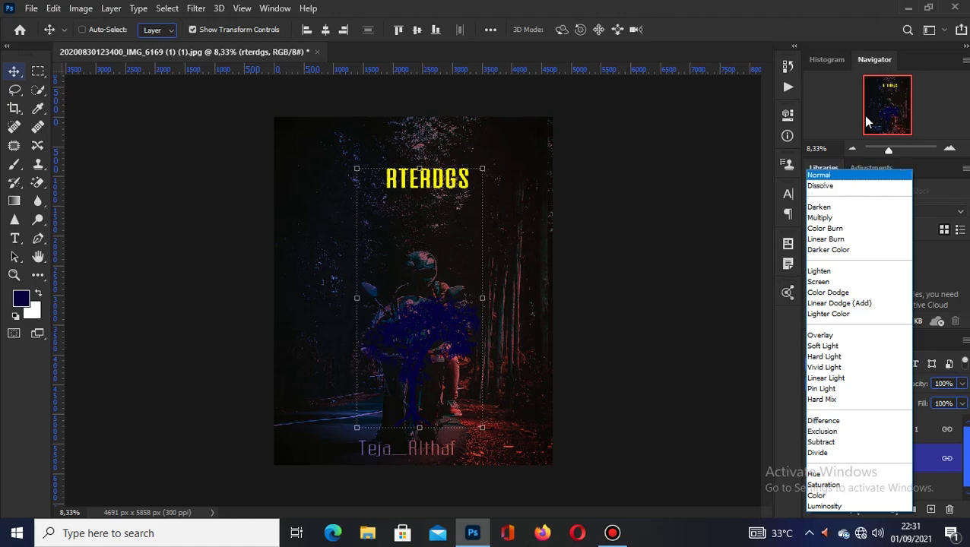
left_click(886, 152)
left_click_drag(890, 152, 900, 150)
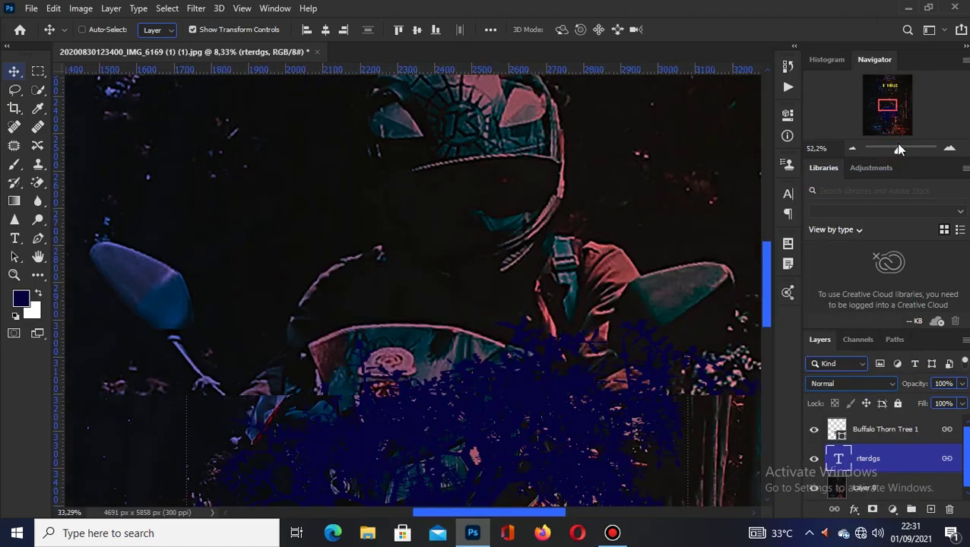
left_click_drag(888, 102, 890, 87)
left_click(876, 380)
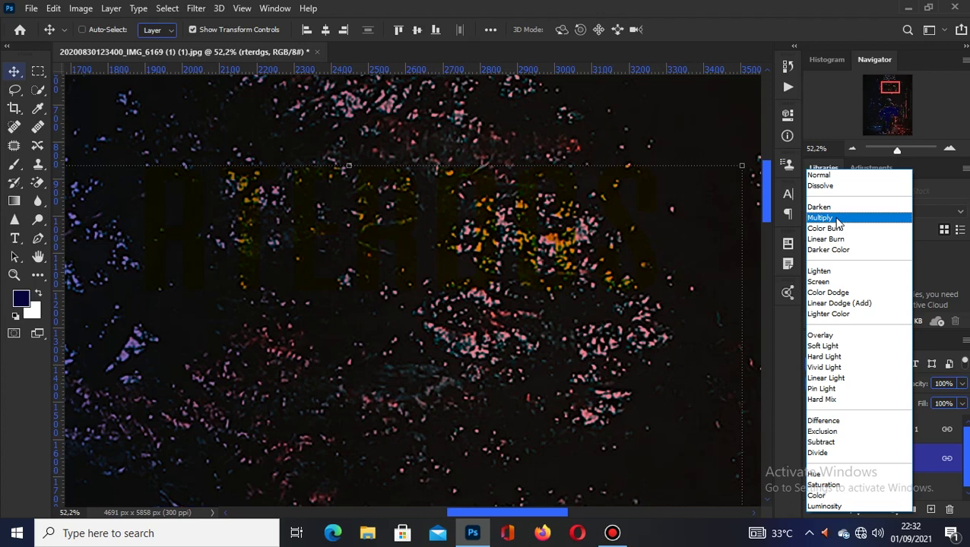
left_click(837, 218)
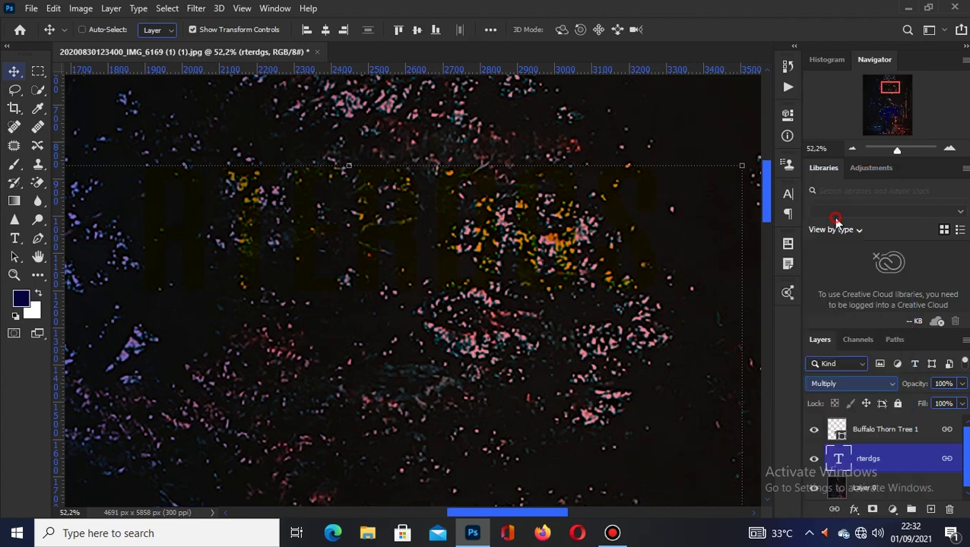
left_click(842, 385)
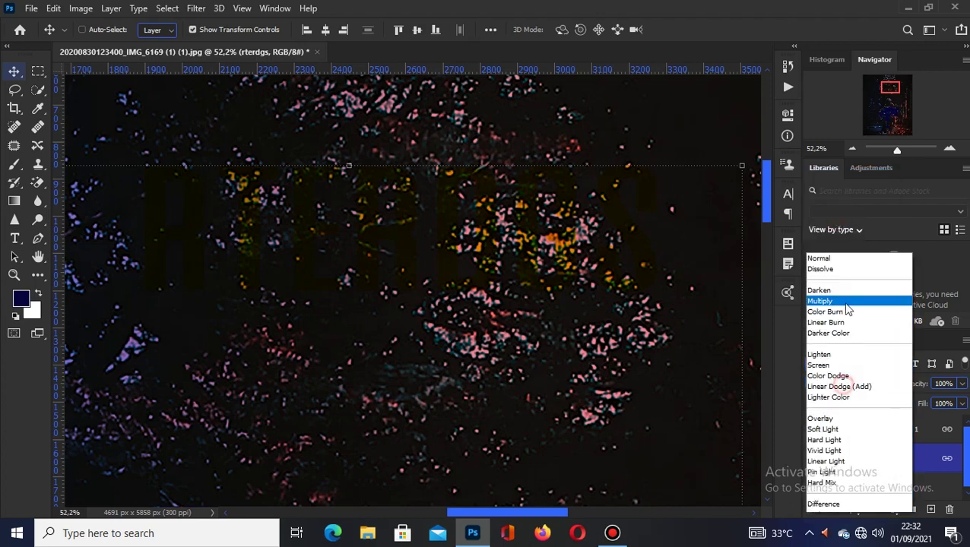
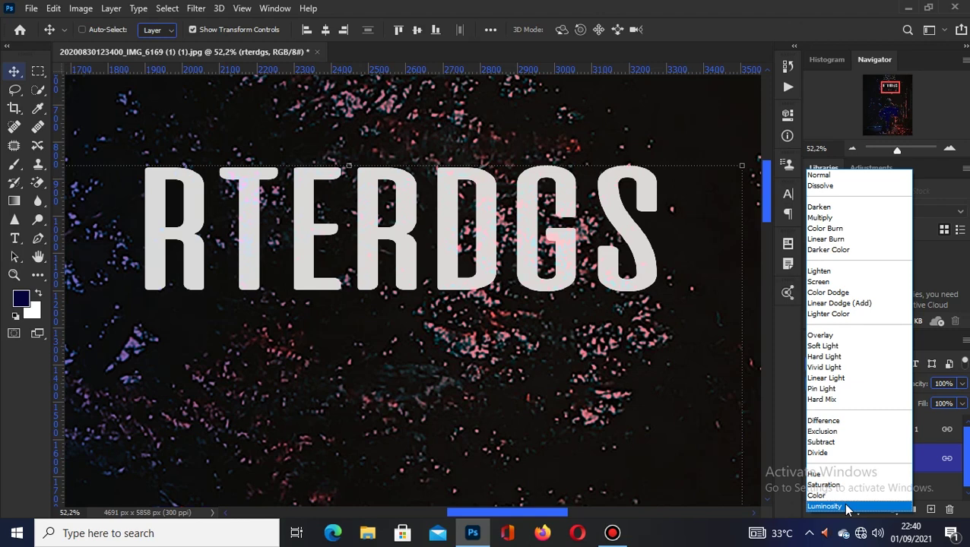
left_click(929, 483)
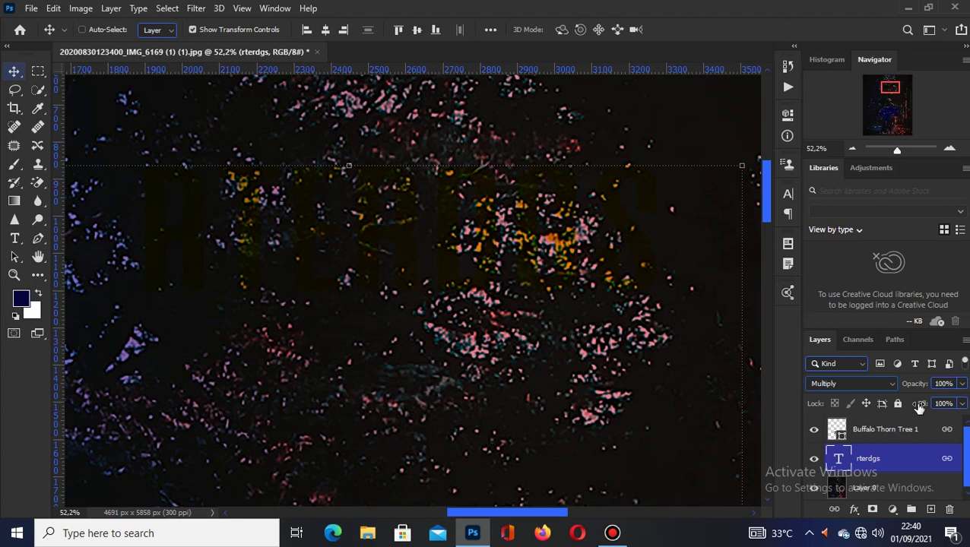
Step: Set the rterdgs text layer's blend mode to Normal and lower its opacity to 62%
left_click(873, 391)
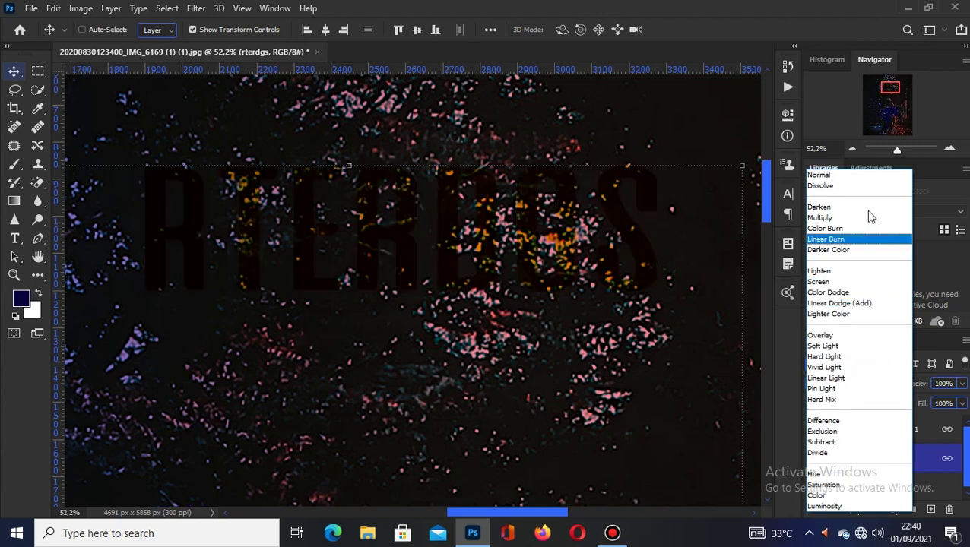
left_click(853, 174)
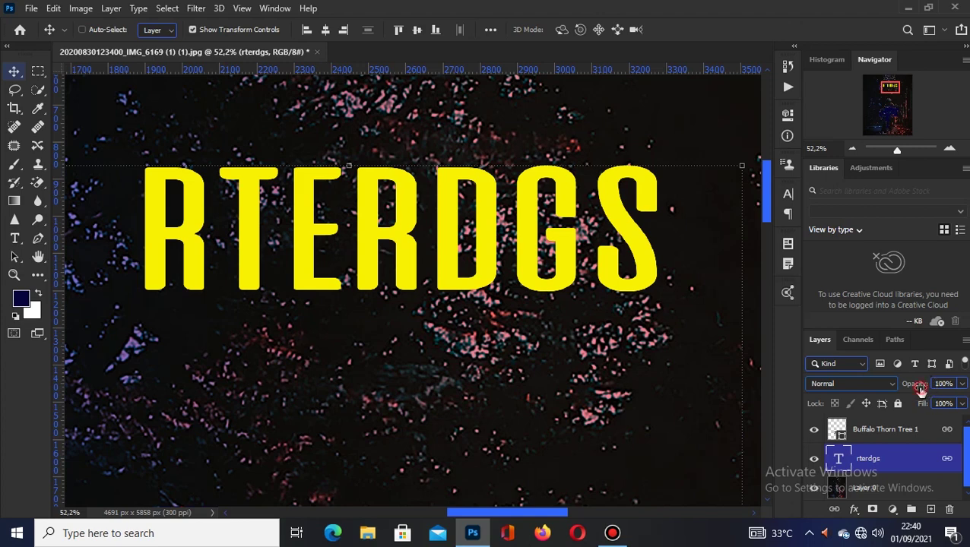
left_click_drag(917, 386, 893, 390)
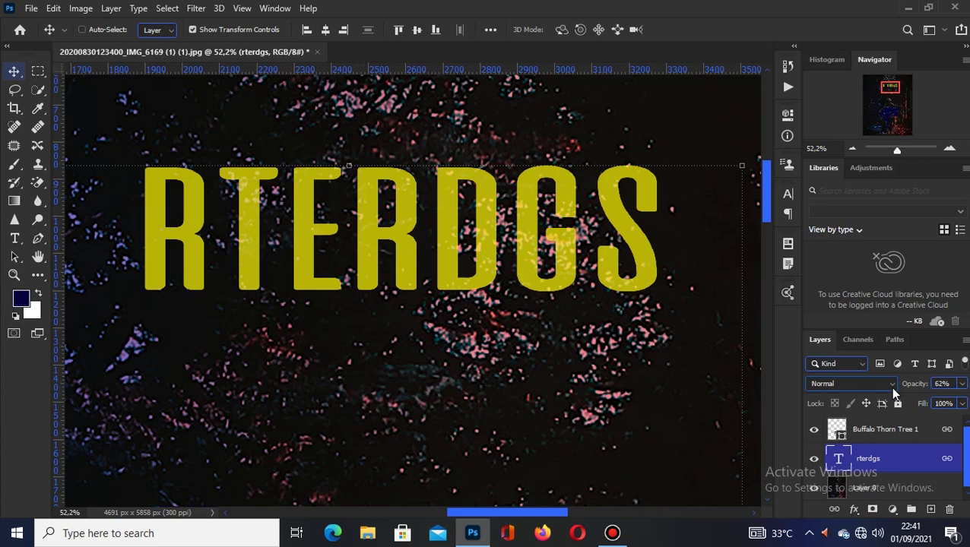
Step: Set the rterdgs text layer's opacity to 100% and try adjusting its fill
left_click_drag(917, 388, 948, 398)
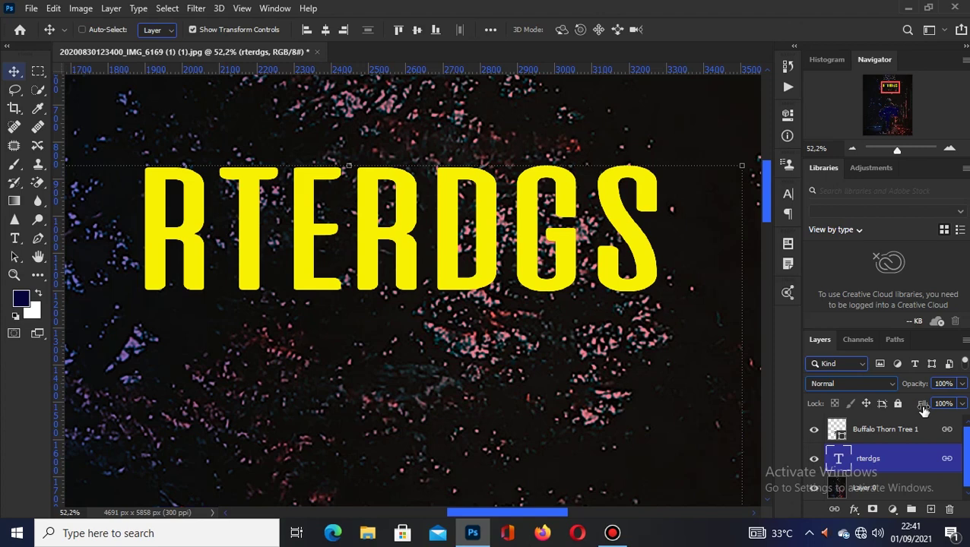
left_click_drag(919, 410, 939, 415)
Step: Add a Drop Shadow effect to the rterdgs text layer and move the Layer Style dialog clear of the text
left_click(854, 514)
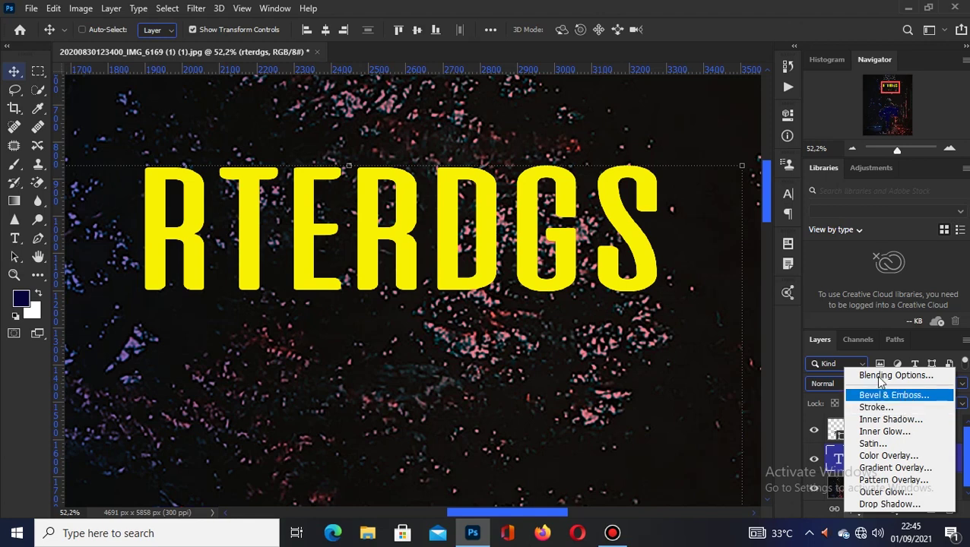
left_click(853, 516)
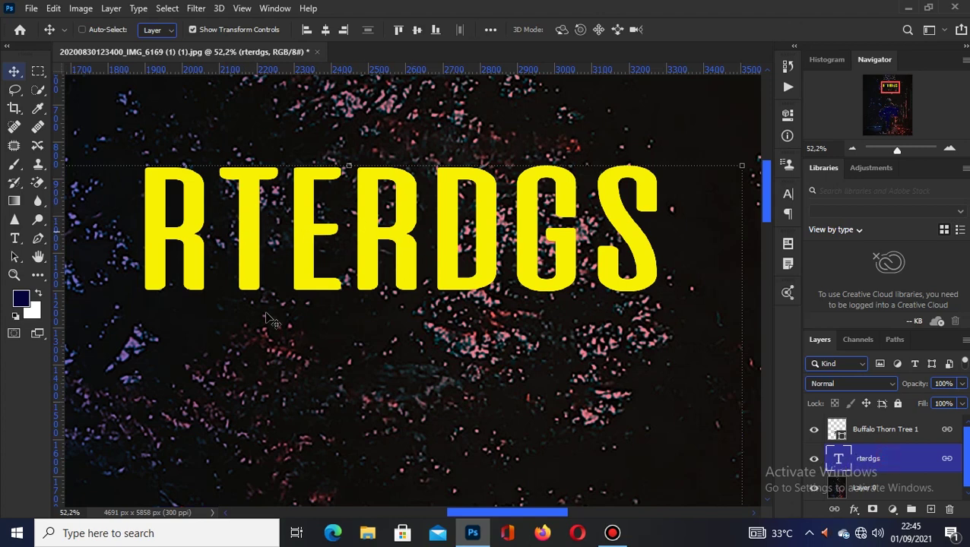
left_click(851, 516)
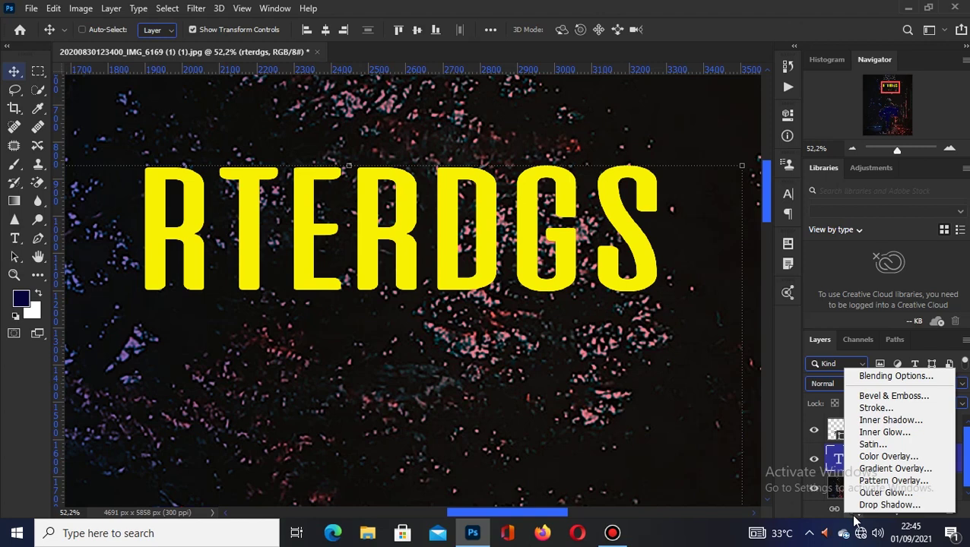
left_click(875, 512)
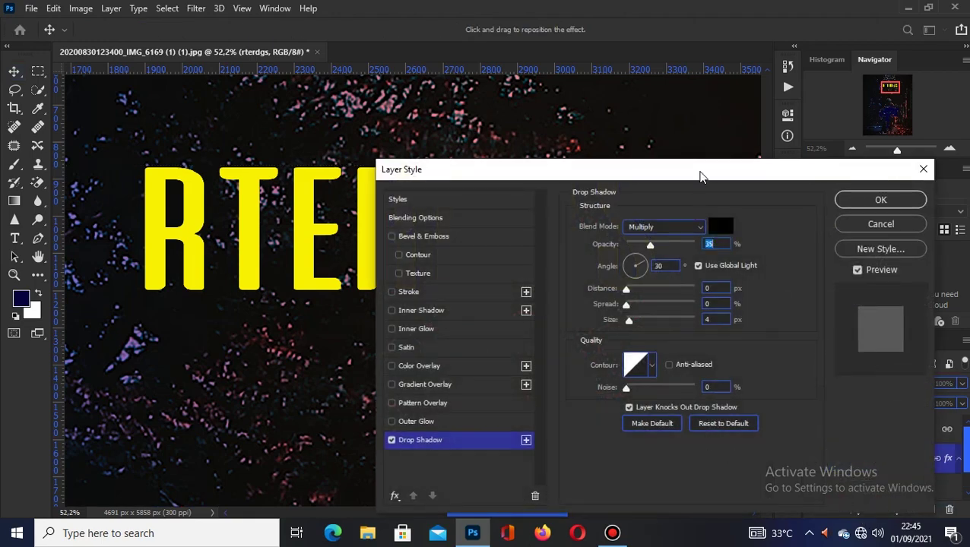
left_click_drag(701, 176, 754, 95)
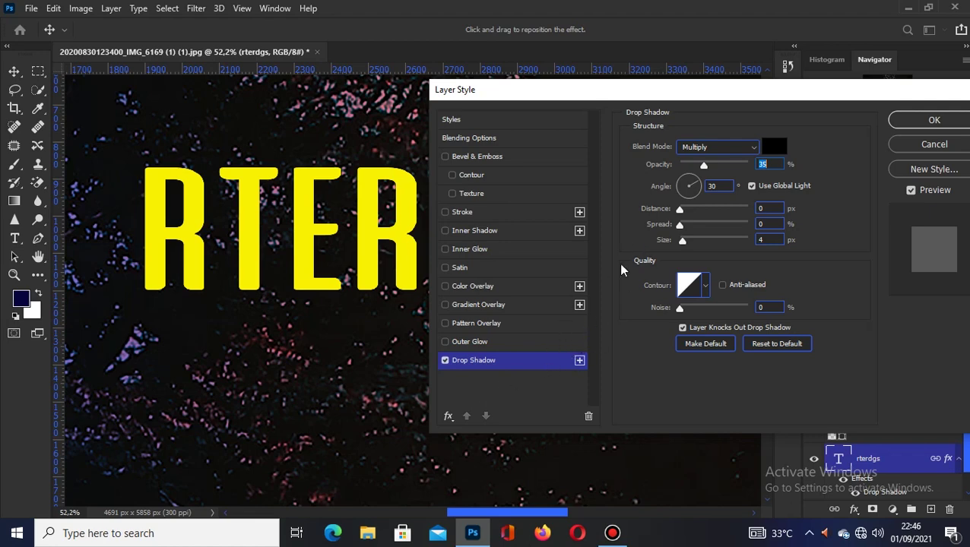
Step: Set the drop shadow's blend mode to Normal
left_click(734, 150)
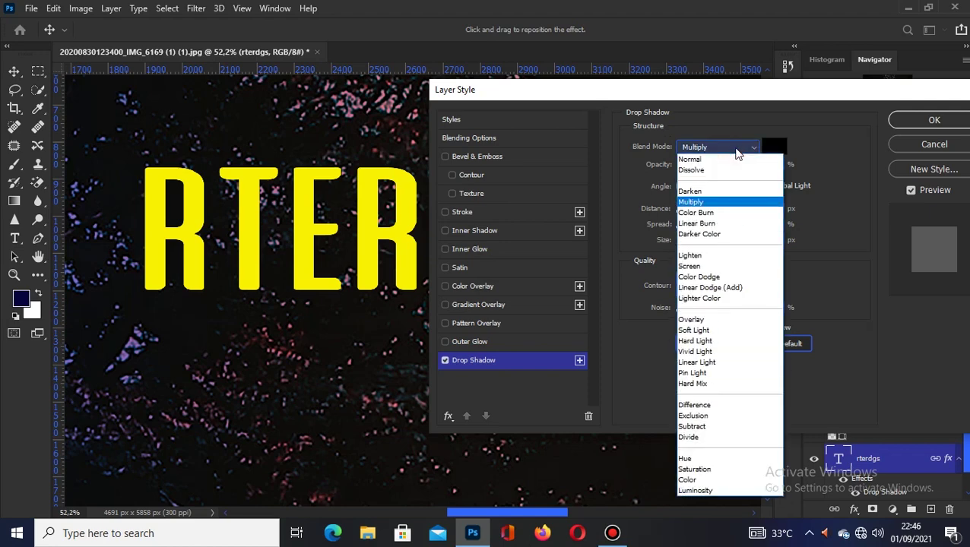
left_click(739, 150)
left_click(740, 150)
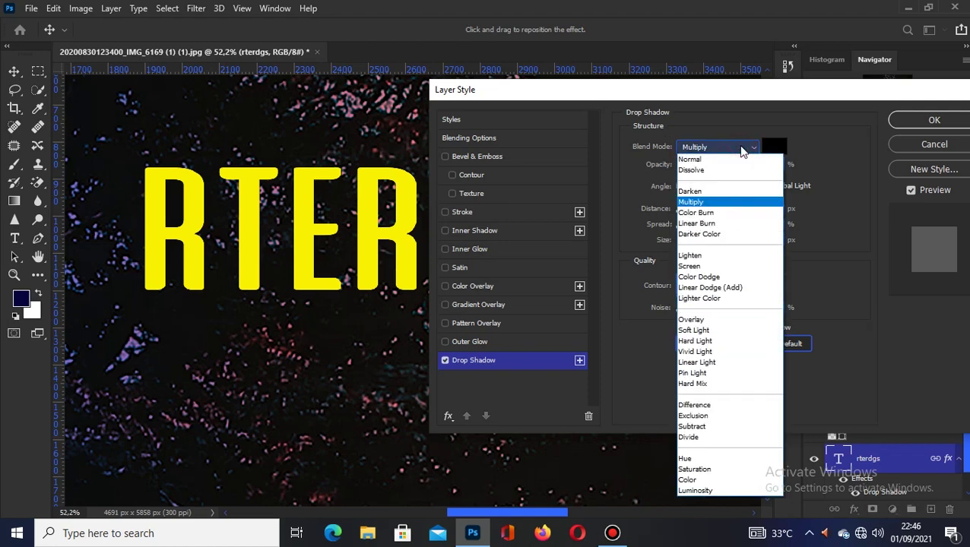
left_click(741, 160)
left_click(742, 147)
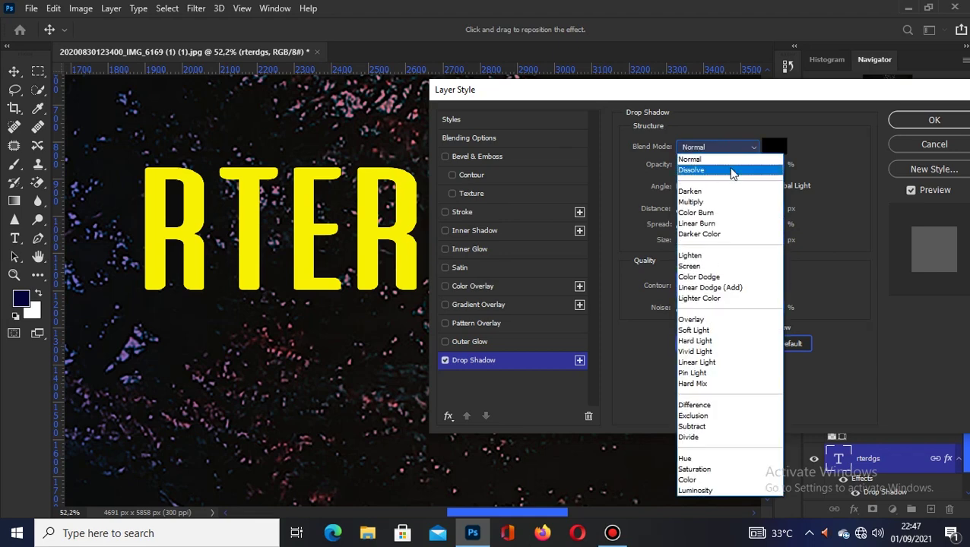
left_click(733, 146)
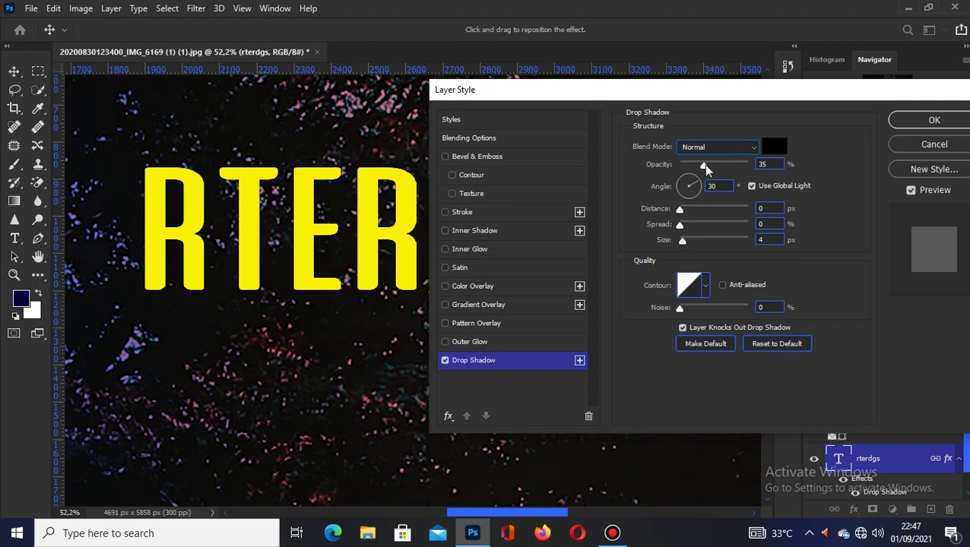
Step: Set the drop shadow to 70% opacity, a 23° angle and 21 px distance, and increase its spread, size and noise
left_click_drag(725, 166, 728, 185)
left_click_drag(694, 190, 702, 181)
left_click_drag(680, 211, 683, 242)
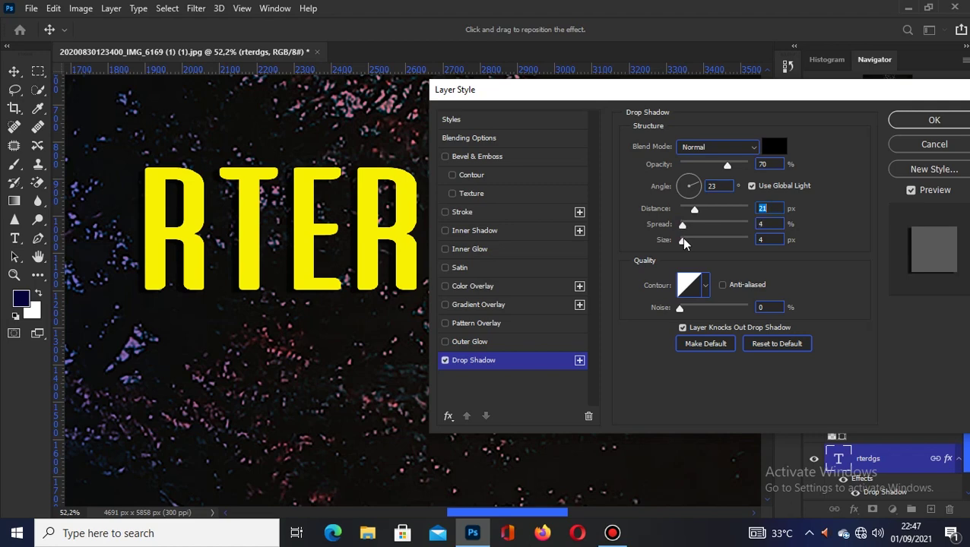
key("Tab")
mouse_move(683, 241)
left_mouse_down()
mouse_move(699, 242)
mouse_move(691, 254)
left_mouse_up()
left_click(680, 308)
mouse_move(681, 307)
left_mouse_down()
mouse_move(715, 306)
mouse_move(698, 306)
left_mouse_up()
Step: Add an Inner Shadow to the text with 60% opacity, 21 px distance, 27% choke and 9 px size
left_click(522, 229)
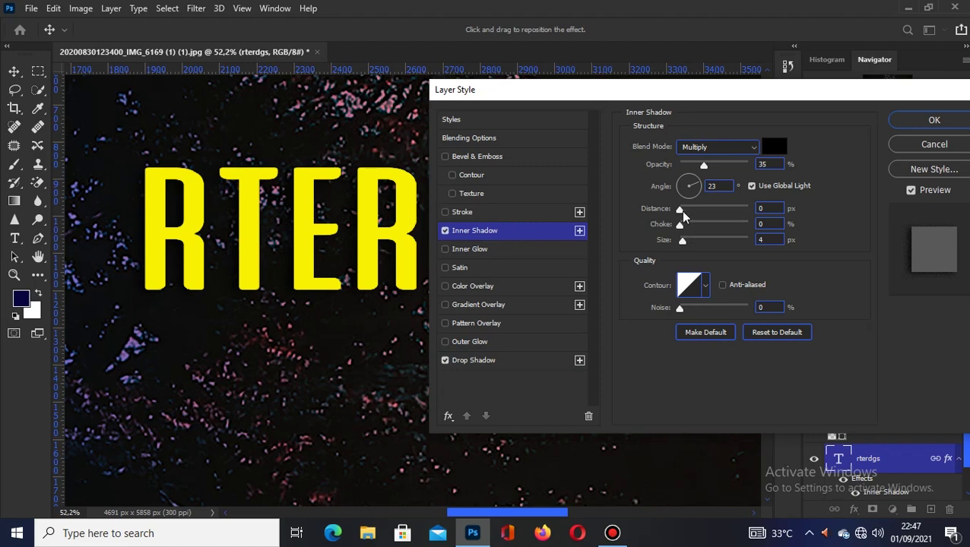
mouse_move(680, 211)
left_mouse_down()
mouse_move(702, 210)
mouse_move(693, 209)
left_mouse_up()
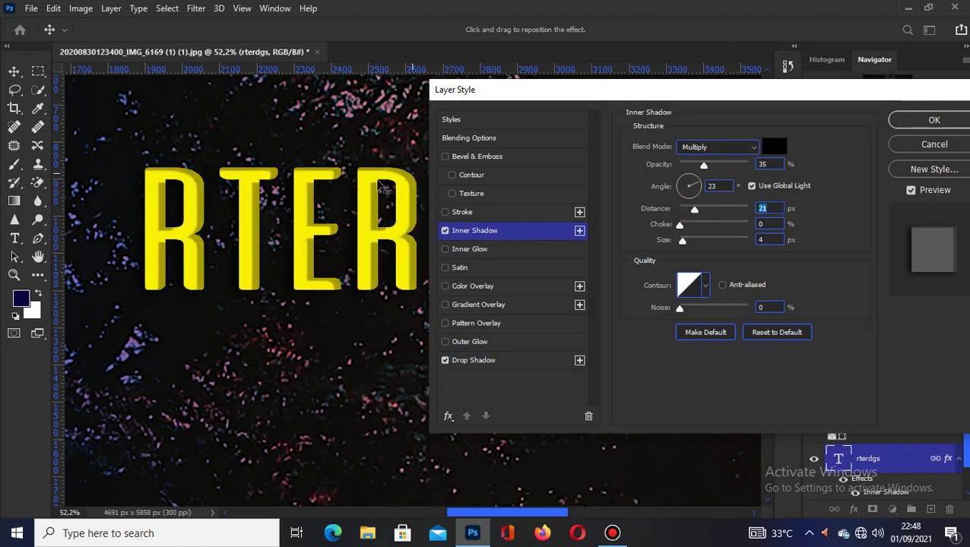
mouse_move(703, 166)
left_mouse_down()
mouse_move(728, 163)
mouse_move(709, 168)
mouse_move(719, 168)
left_mouse_up()
mouse_move(681, 226)
left_mouse_down()
mouse_move(701, 222)
mouse_move(686, 241)
left_mouse_up()
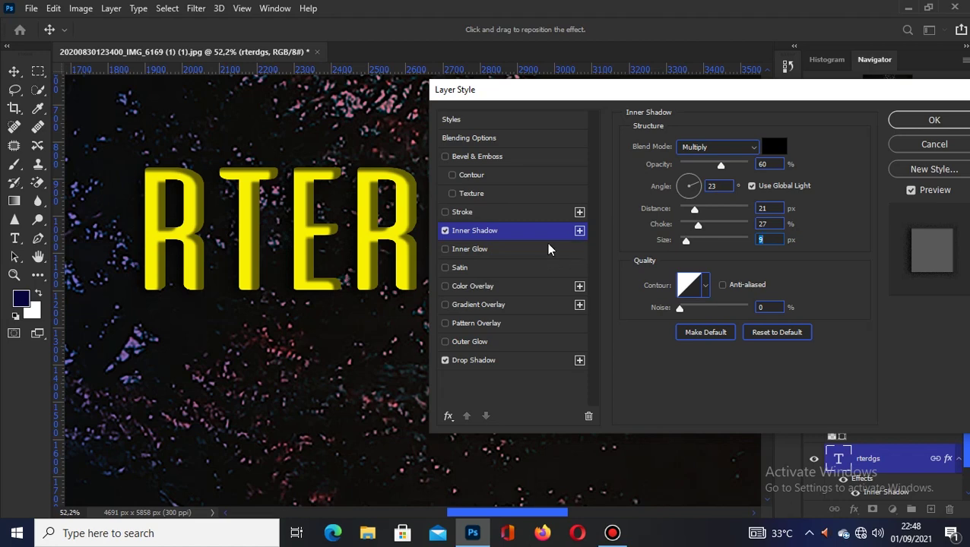
Step: Add a Stroke to the text in off-white (f8f8f0) with a size of 6 px
left_click(511, 212)
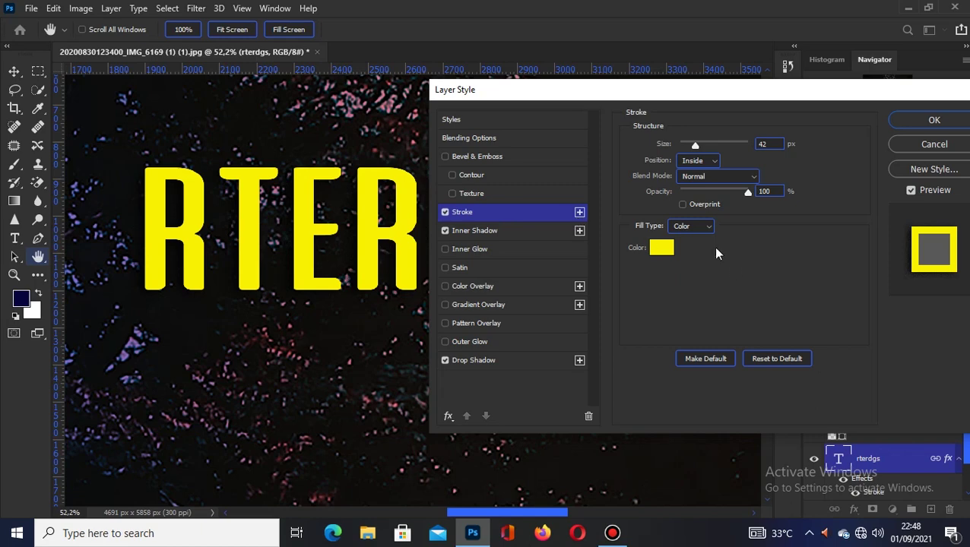
left_click(662, 251)
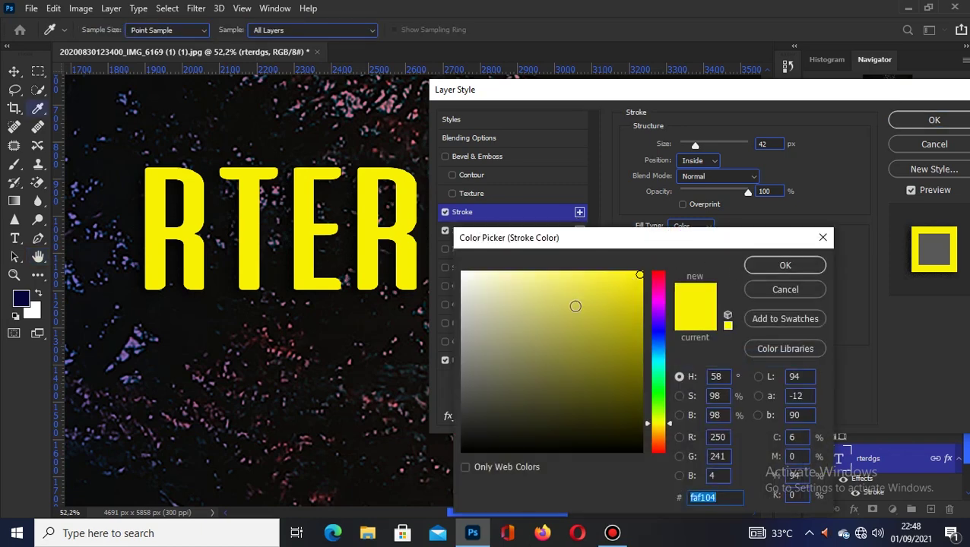
left_click(467, 277)
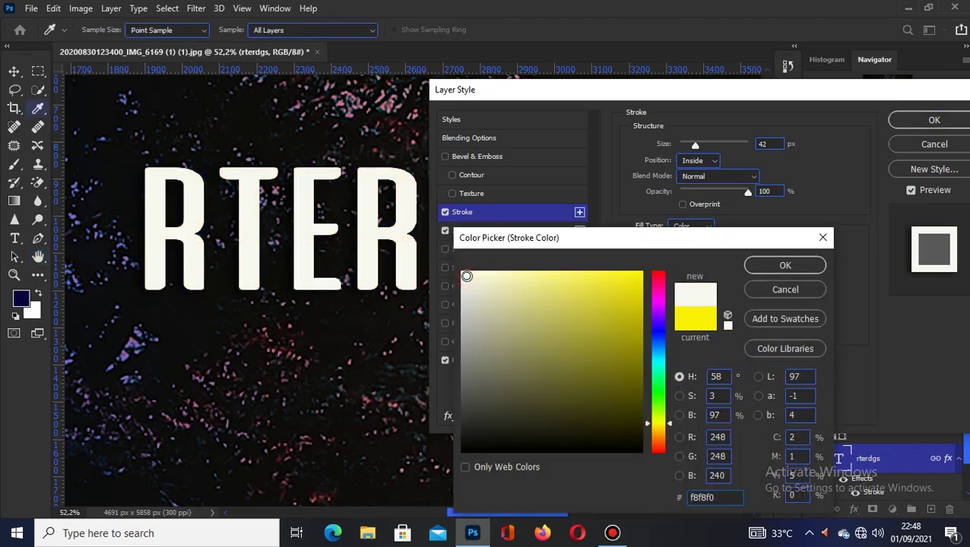
left_click(766, 265)
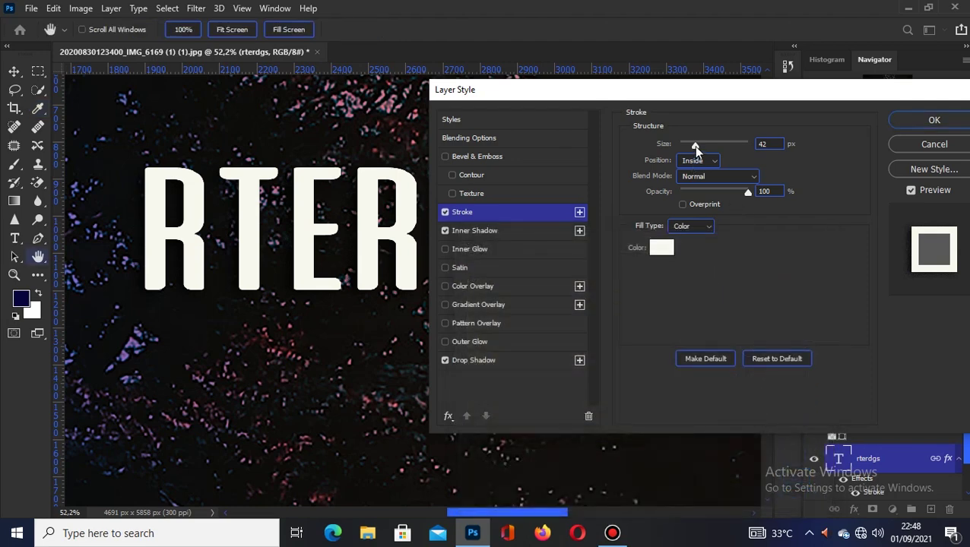
left_click_drag(693, 145, 682, 150)
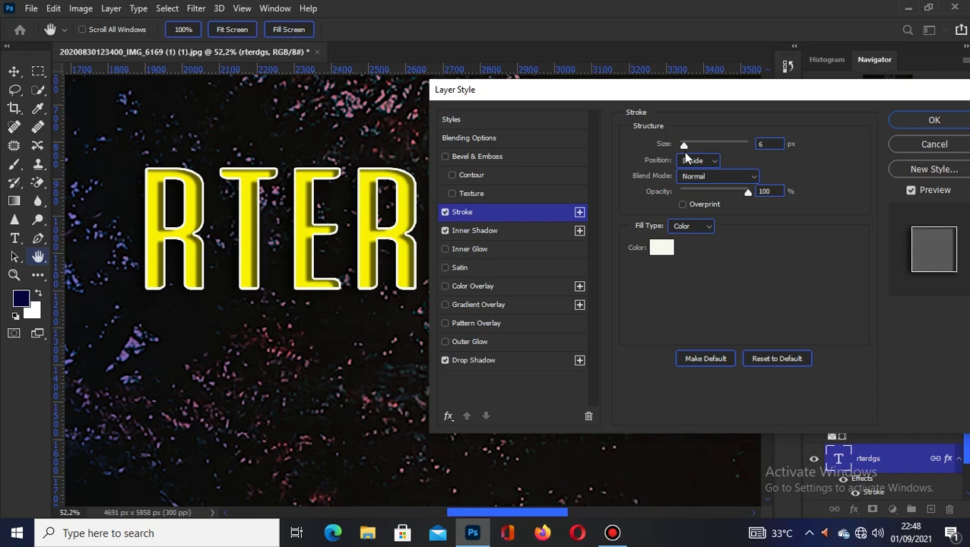
left_click_drag(685, 152, 685, 152)
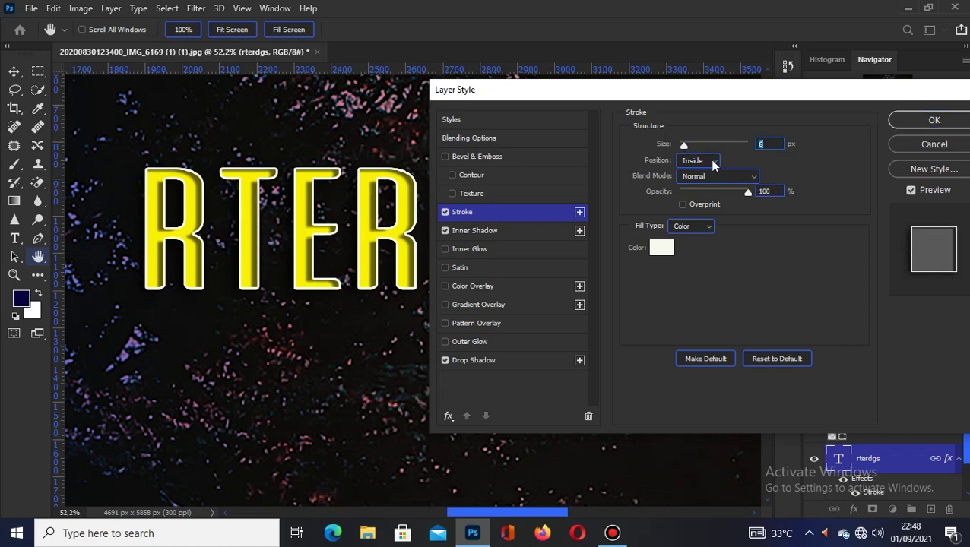
Step: Try the stroke's Inside and Center positions, settle on Outside, and set the stroke opacity to 93%
left_click(713, 165)
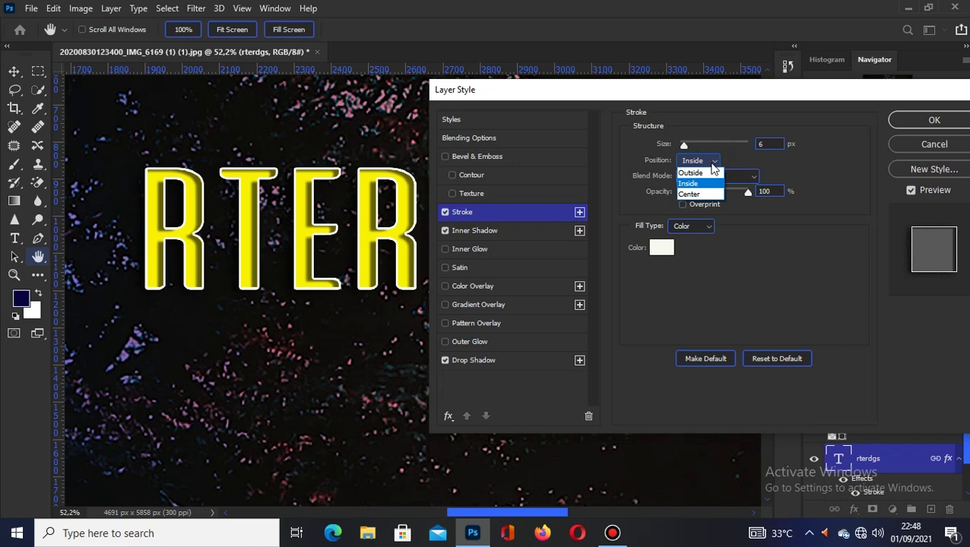
left_click(706, 174)
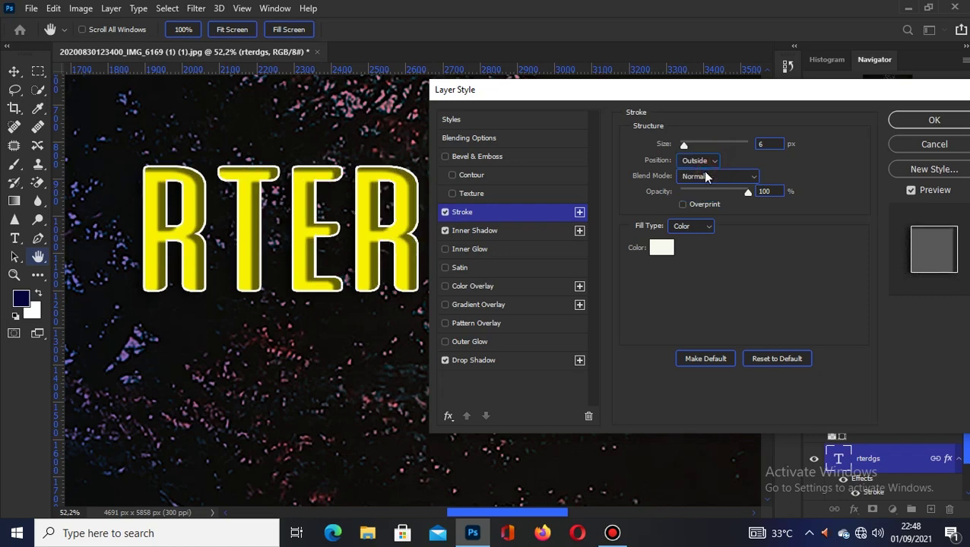
left_click(712, 164)
left_click(704, 185)
left_click(703, 163)
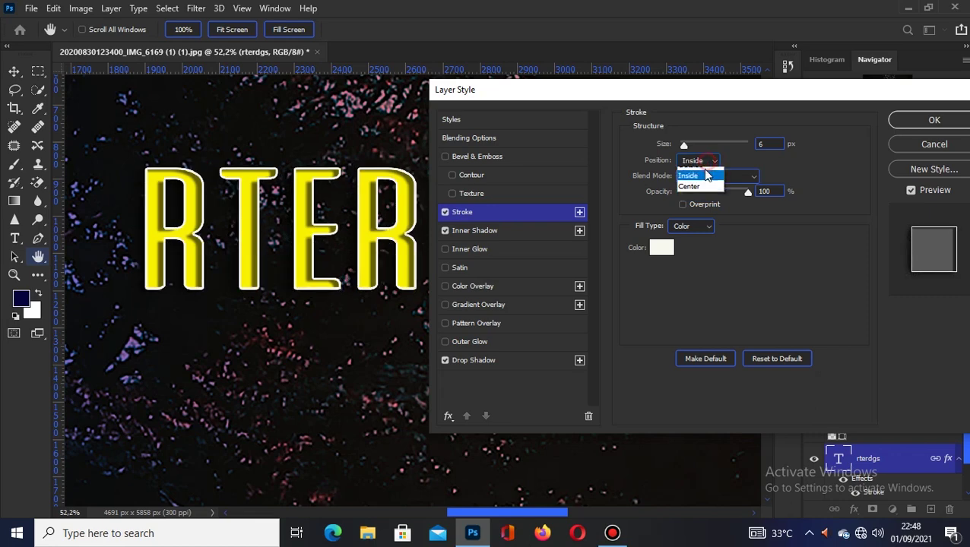
left_click(688, 194)
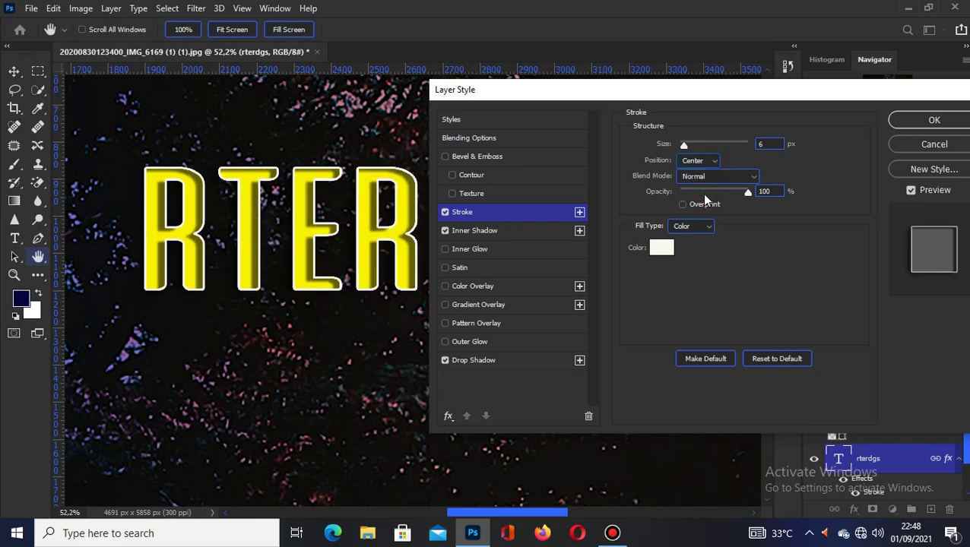
left_click(705, 163)
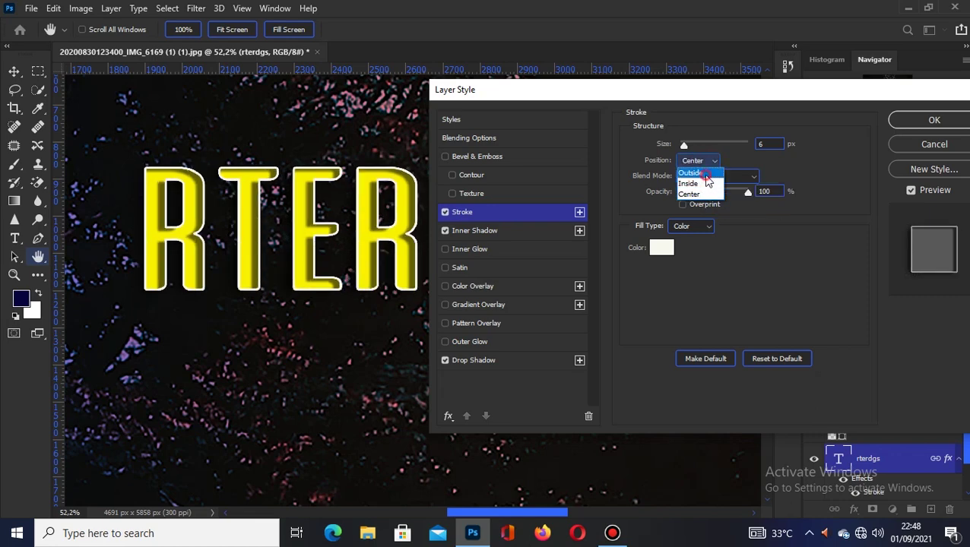
left_click(706, 174)
mouse_move(745, 193)
left_mouse_down()
mouse_move(733, 199)
mouse_move(743, 196)
left_mouse_up()
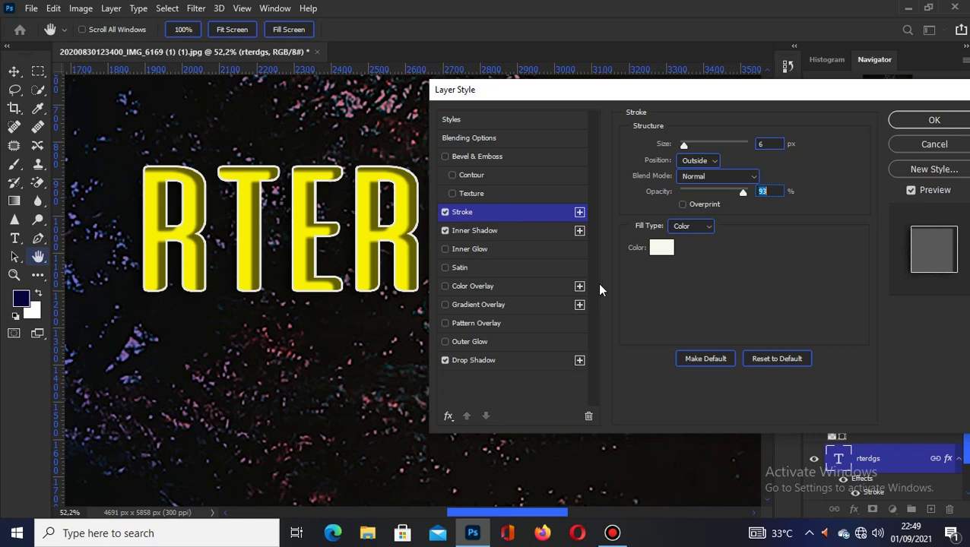
Step: Add an Outer Glow with 24% spread and 21 px size, and an Inner Glow with 26% choke and 32 px size
left_click(493, 346)
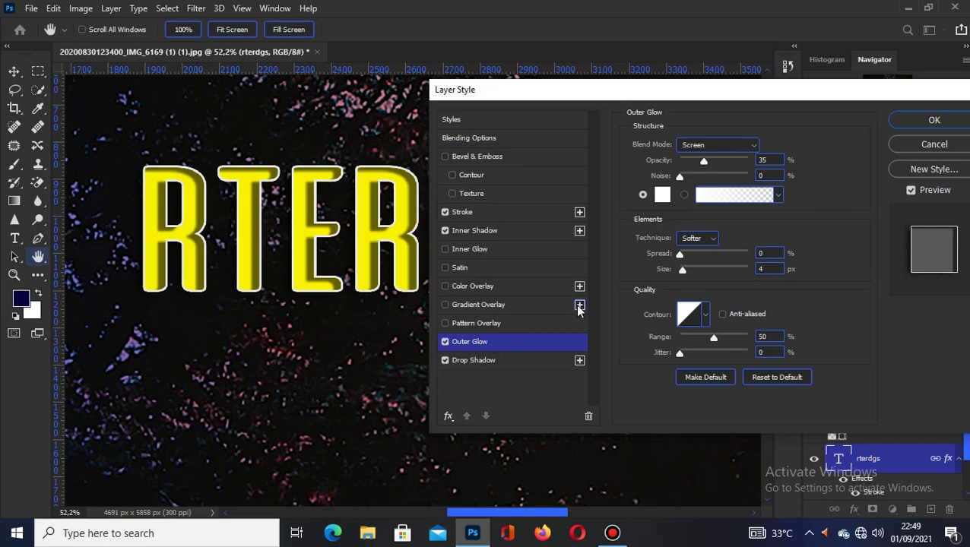
left_click_drag(679, 254, 690, 279)
left_click(693, 255)
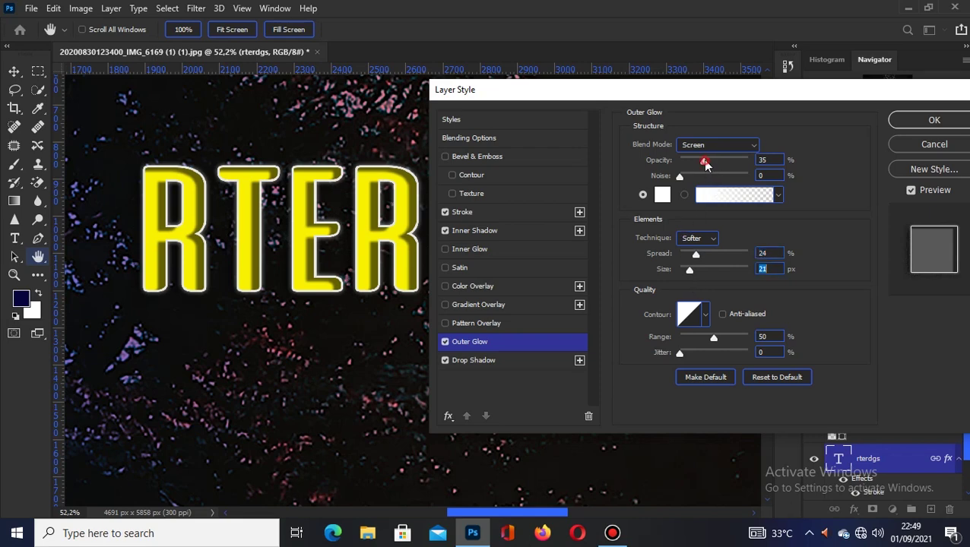
mouse_move(706, 163)
left_mouse_down()
mouse_move(725, 158)
mouse_move(701, 161)
left_mouse_up()
left_click(516, 250)
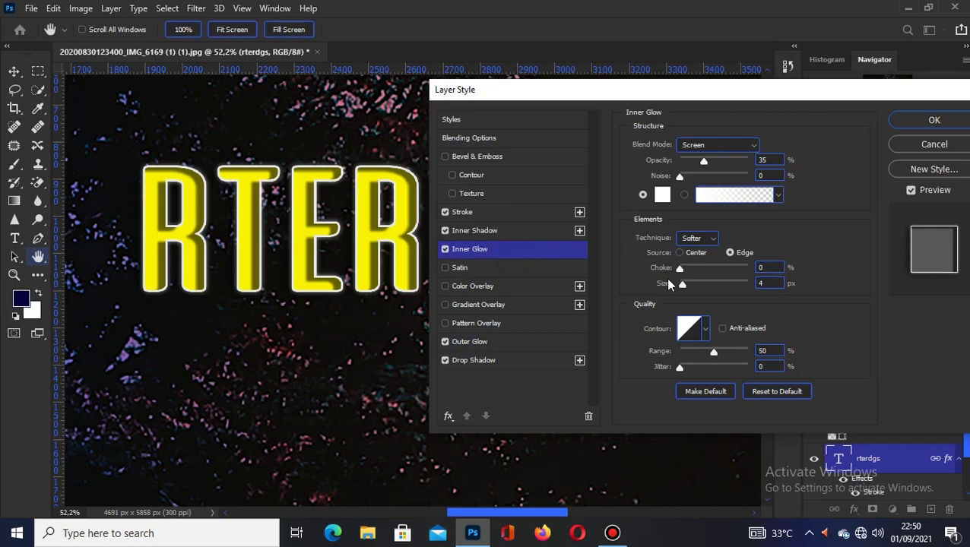
mouse_move(681, 285)
left_mouse_down()
mouse_move(707, 285)
mouse_move(684, 292)
mouse_move(699, 273)
mouse_move(722, 277)
mouse_move(697, 277)
mouse_move(692, 287)
left_mouse_up()
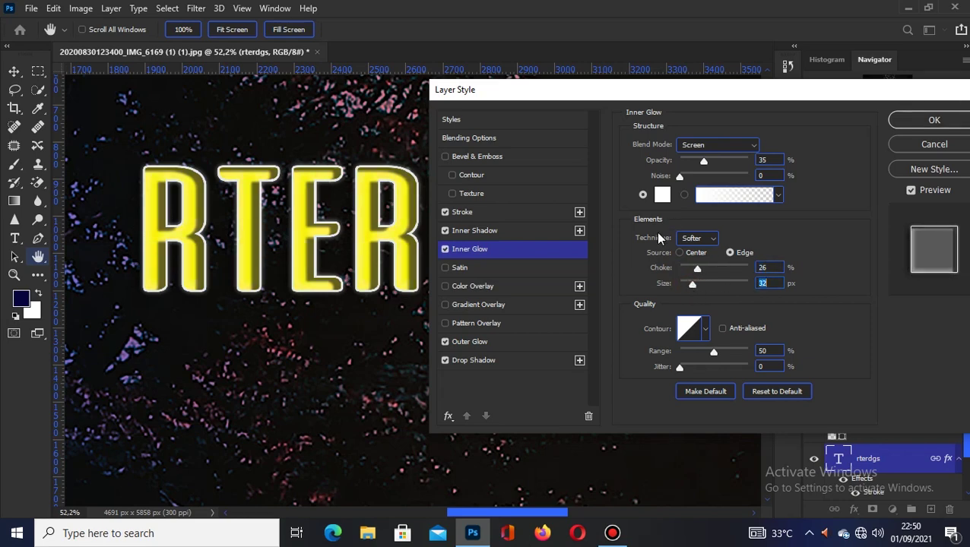
Step: Add a Color Overlay to the text in red (ec0e0e) at 76% opacity with the Normal blend mode
left_click(512, 289)
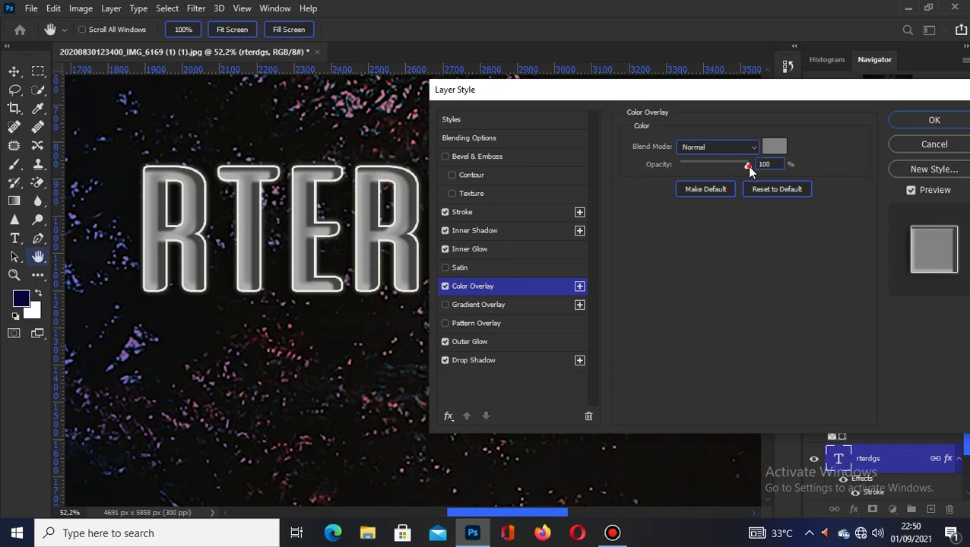
mouse_move(748, 165)
left_mouse_down()
mouse_move(712, 169)
mouse_move(734, 170)
left_mouse_up()
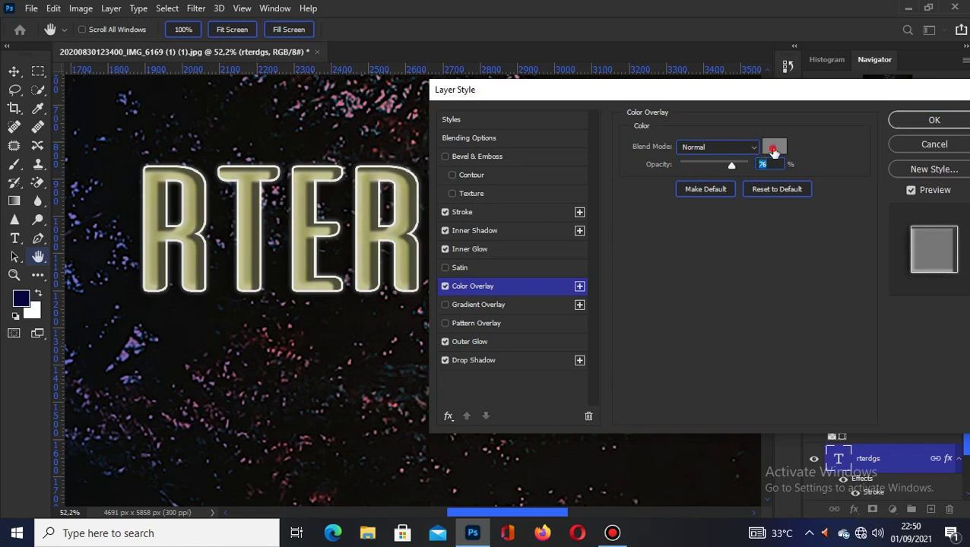
left_click(774, 146)
left_click(631, 284)
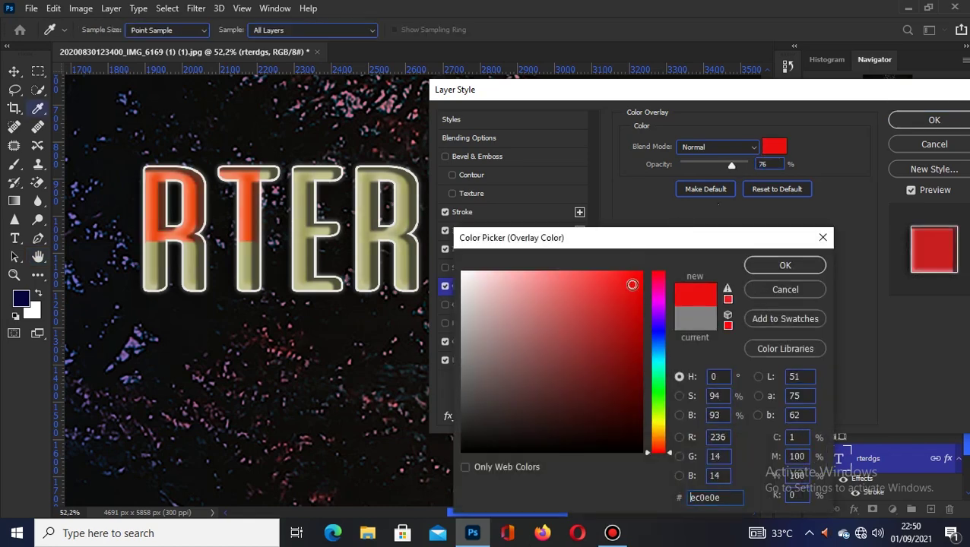
left_click(769, 265)
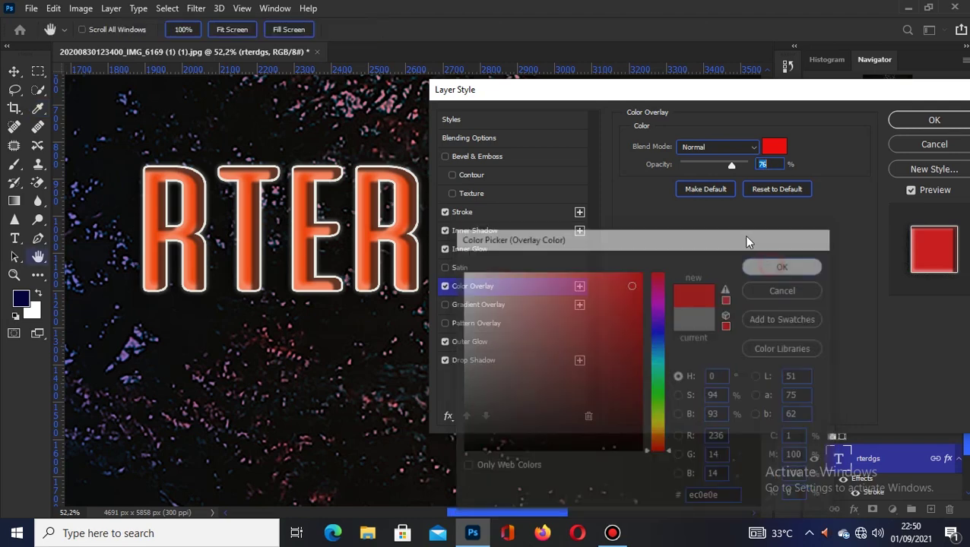
left_click(731, 149)
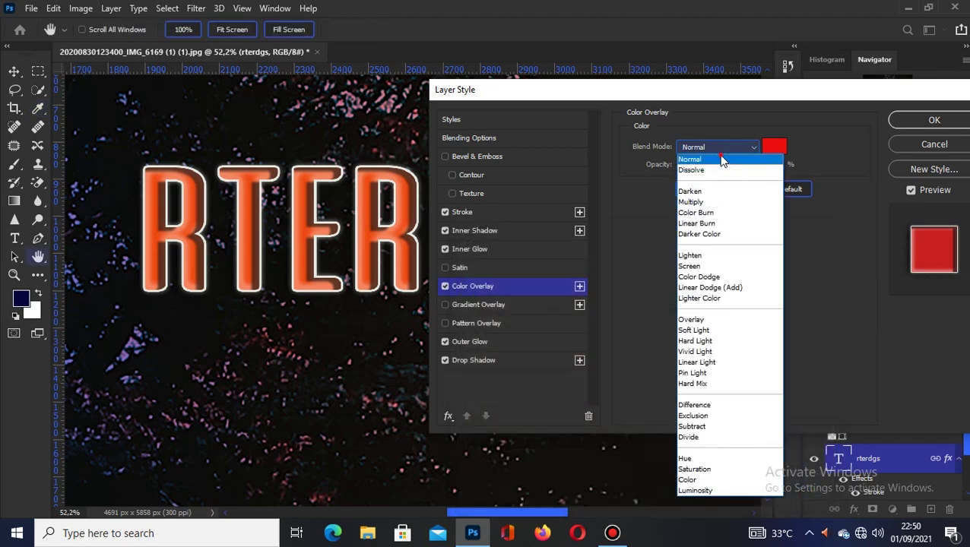
left_click(721, 160)
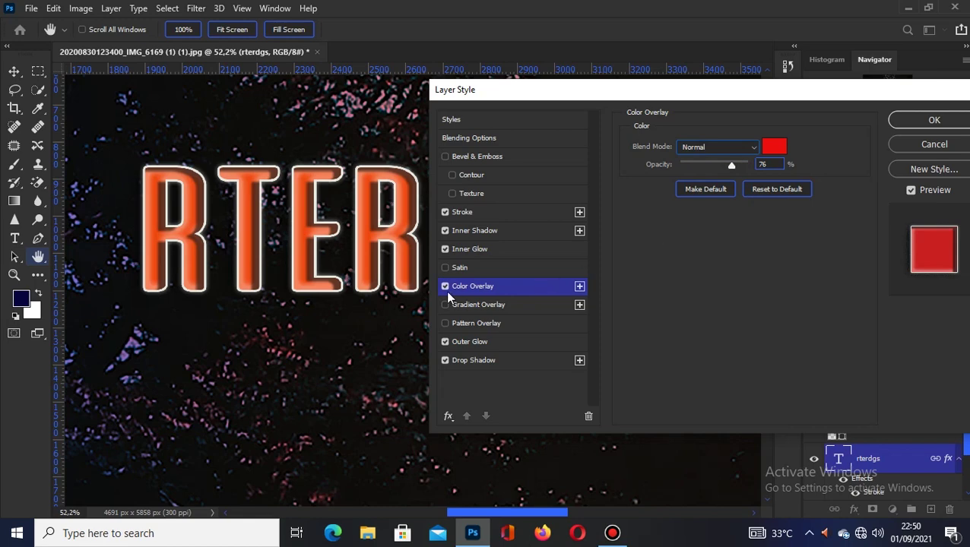
Step: Add Satin at 33% opacity and a smooth Inner Bevel with 355% depth, 29 px size and 4 px soften
left_click(496, 267)
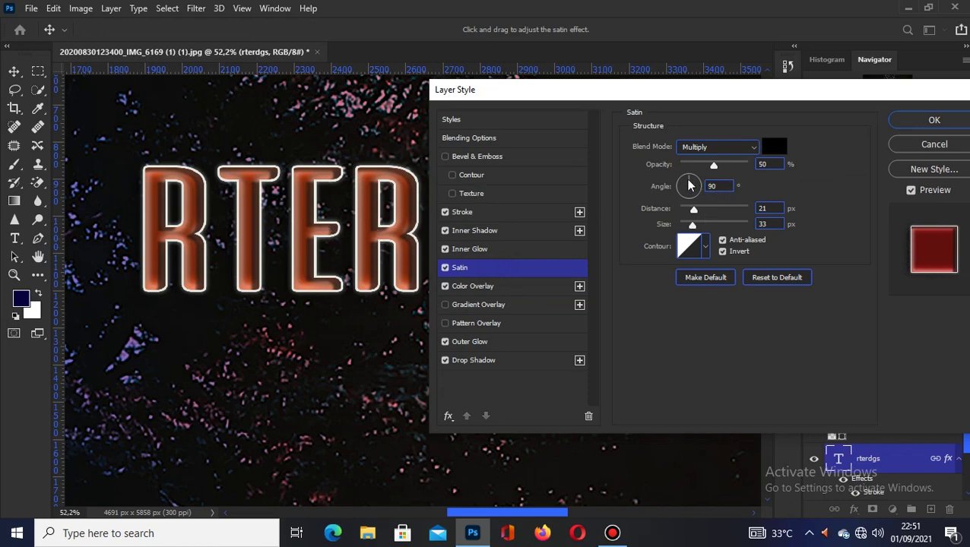
left_click_drag(712, 168, 701, 166)
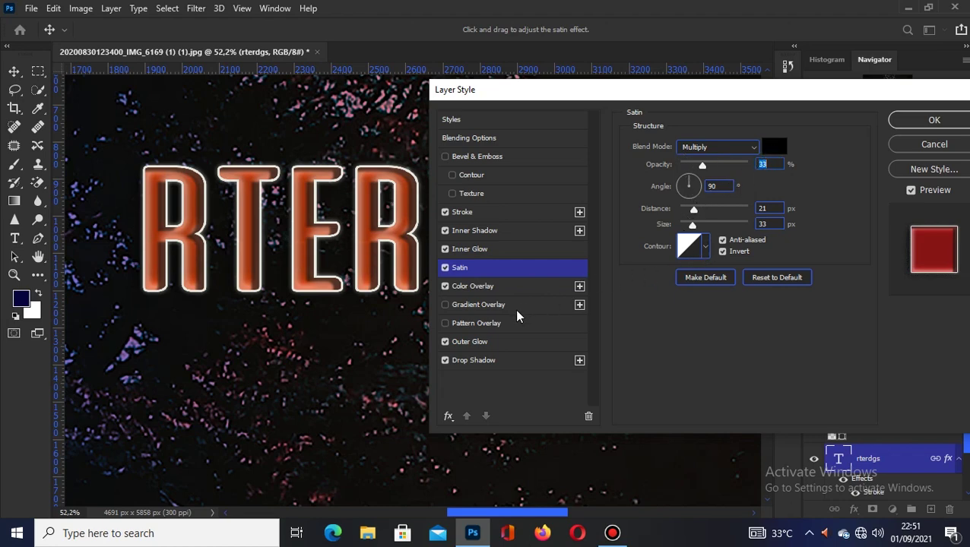
left_click(513, 156)
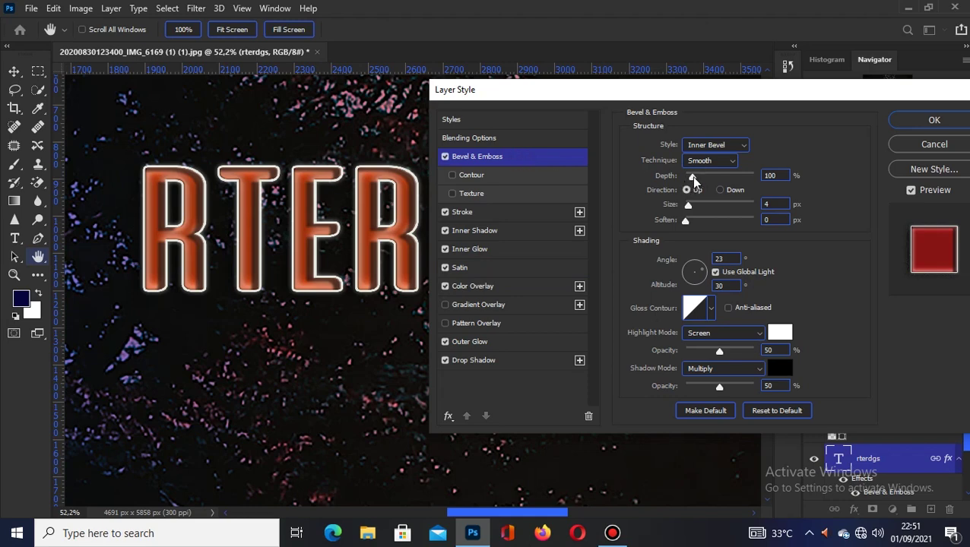
mouse_move(693, 175)
left_mouse_down()
mouse_move(728, 188)
mouse_move(709, 190)
mouse_move(713, 215)
mouse_move(683, 224)
mouse_move(711, 221)
mouse_move(687, 228)
left_mouse_up()
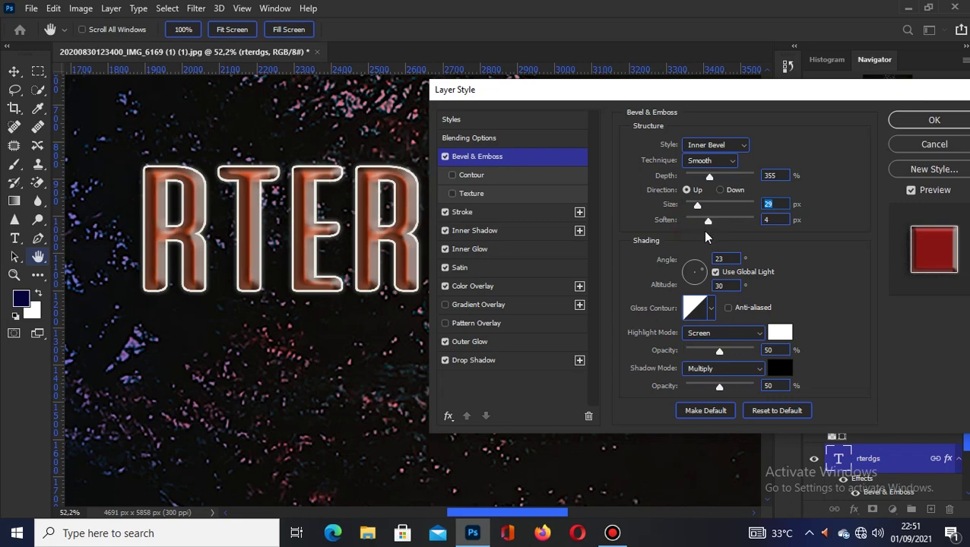
Step: Enable Contour and Texture for the bevel and set the bevel size to 43 px
key("Tab")
left_click(451, 176)
mouse_move(698, 205)
left_mouse_down()
mouse_move(711, 206)
mouse_move(701, 206)
left_mouse_up()
left_click(452, 194)
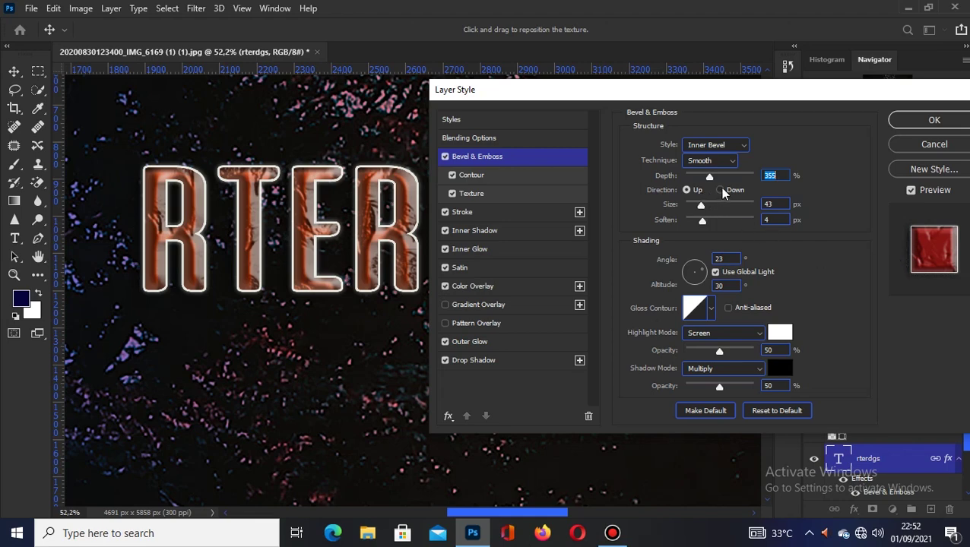
left_click_drag(711, 180, 713, 176)
Step: Try patterns from the Trees and Grass sets for the bevel texture and settle on the green Grass pattern
left_click(559, 199)
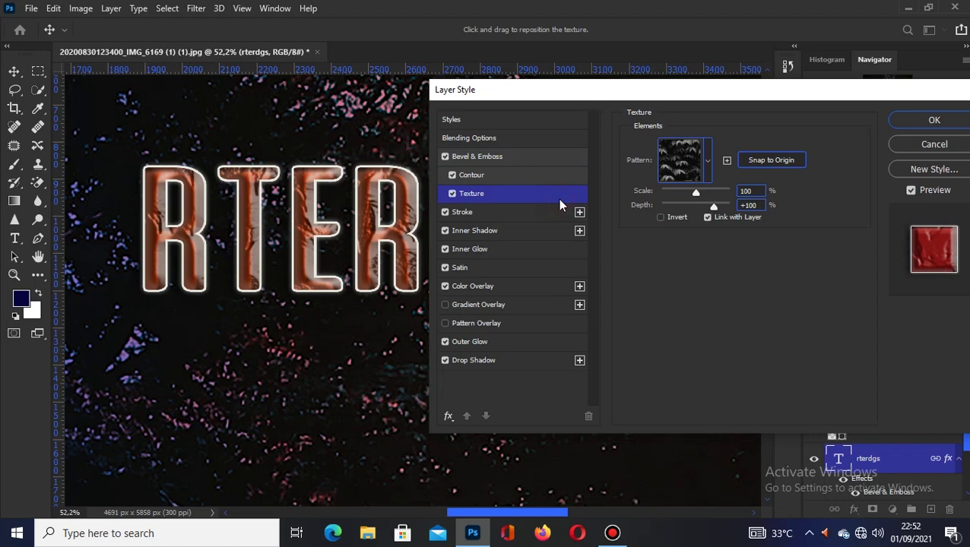
left_click(704, 170)
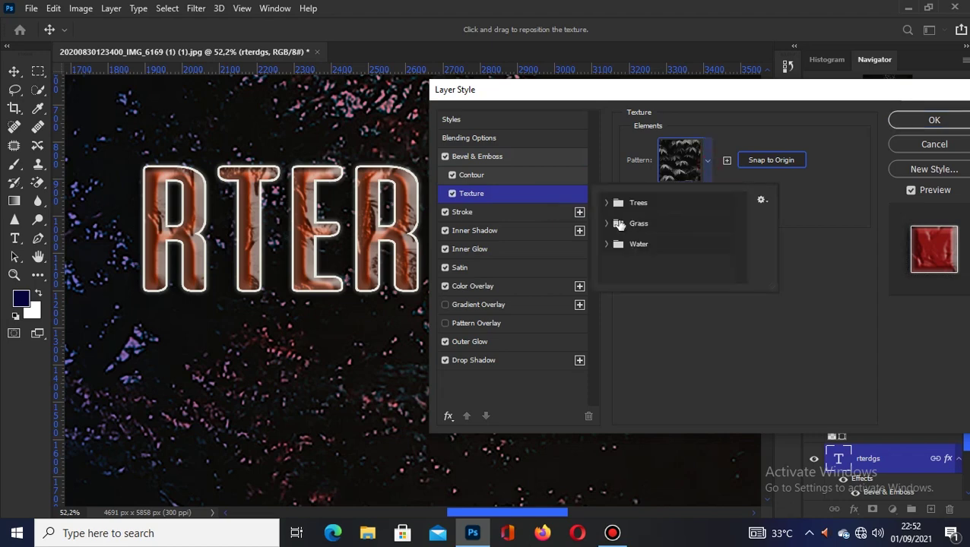
left_click(606, 203)
left_click(647, 223)
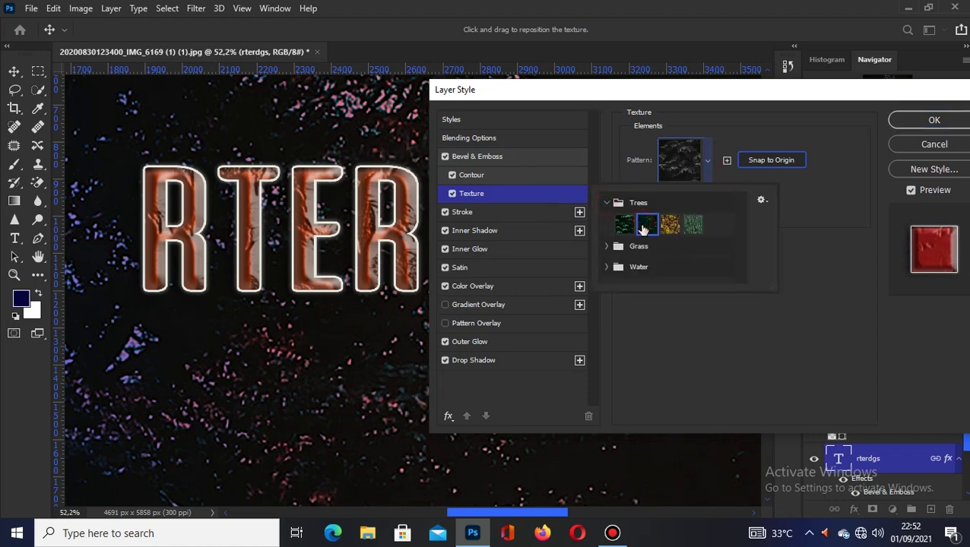
left_click(606, 246)
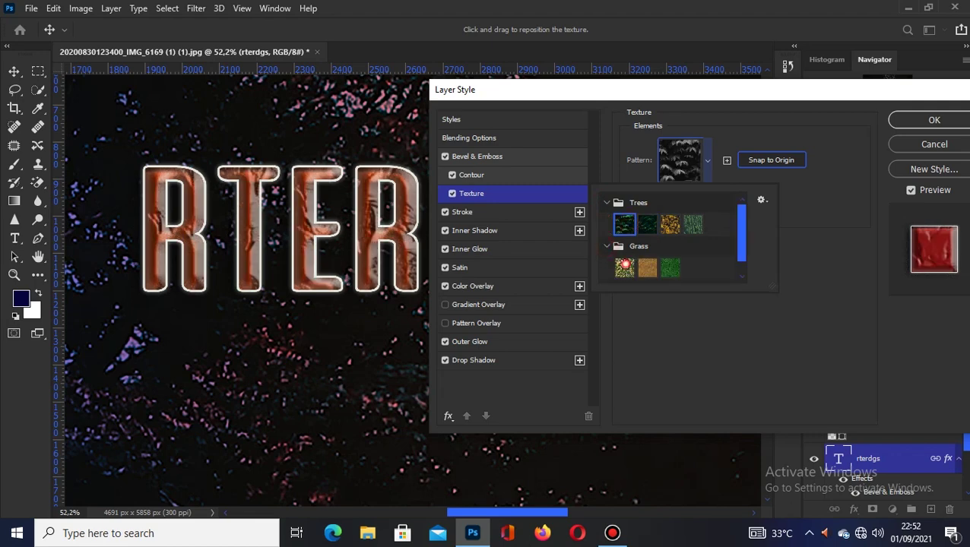
left_click(624, 268)
left_click(655, 270)
left_click(668, 269)
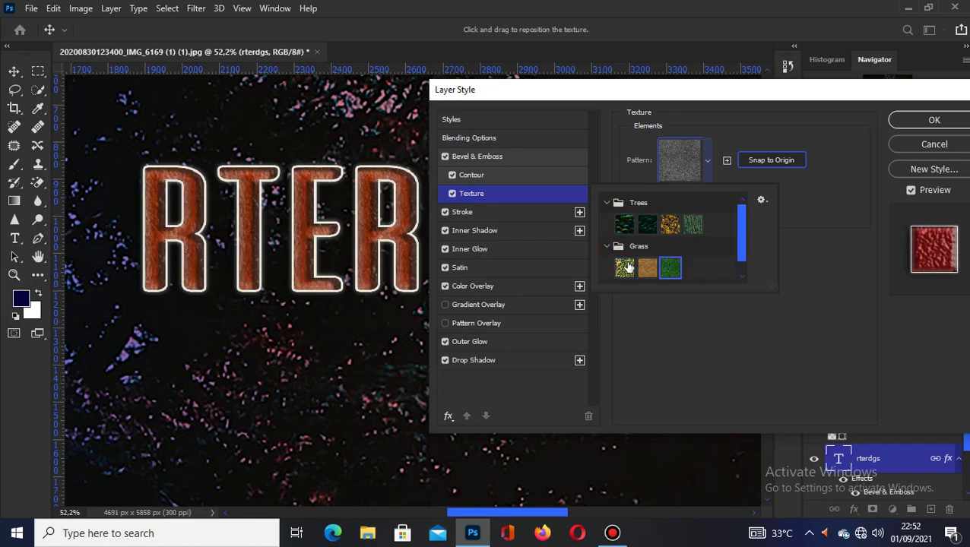
Step: Set the bevel contour to Cone - Inverted and view its curve in the Contour Editor without editing it
left_click(499, 176)
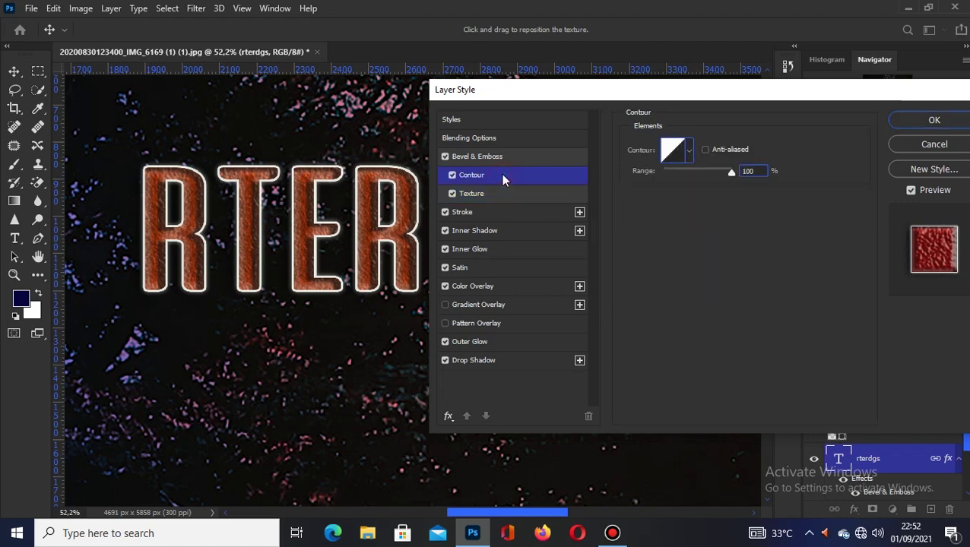
left_click(687, 152)
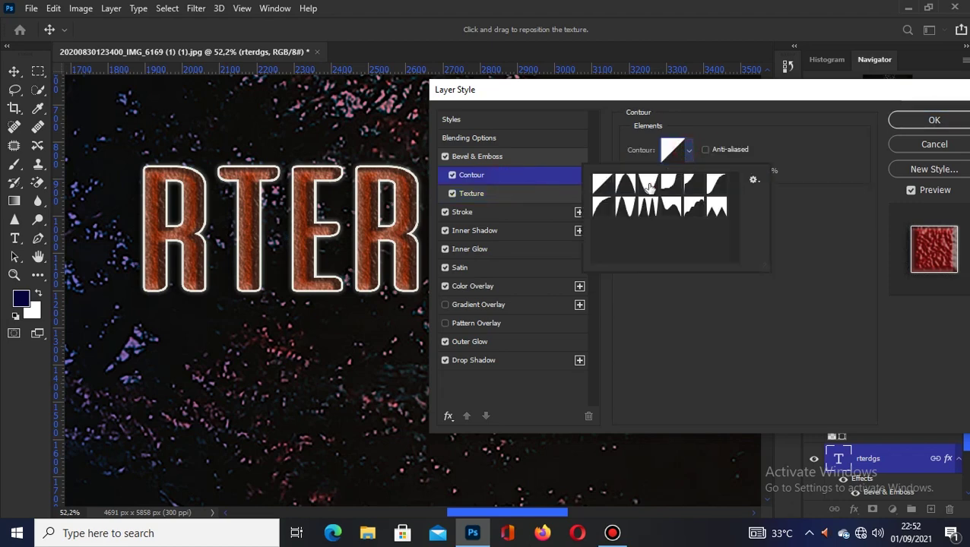
left_click(647, 184)
left_click(671, 152)
left_click(671, 151)
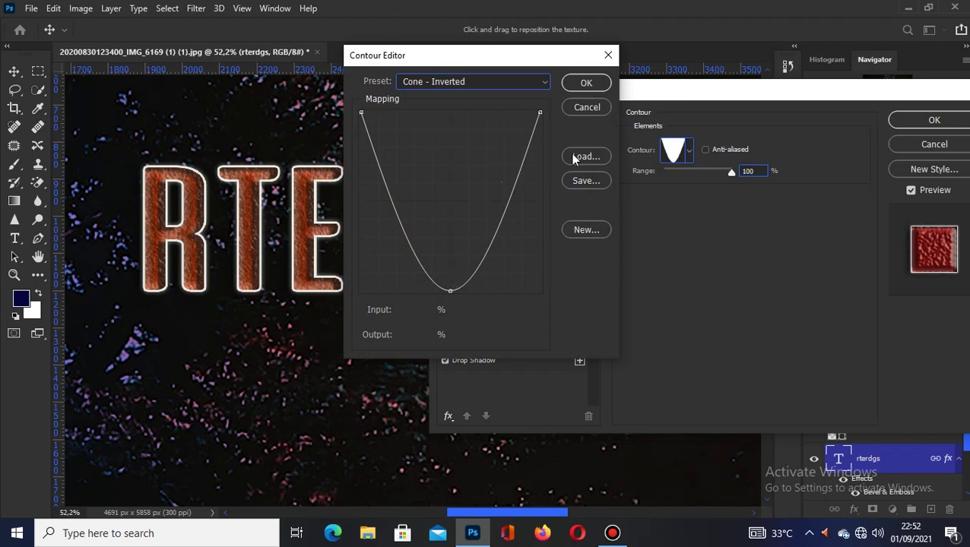
left_click(586, 107)
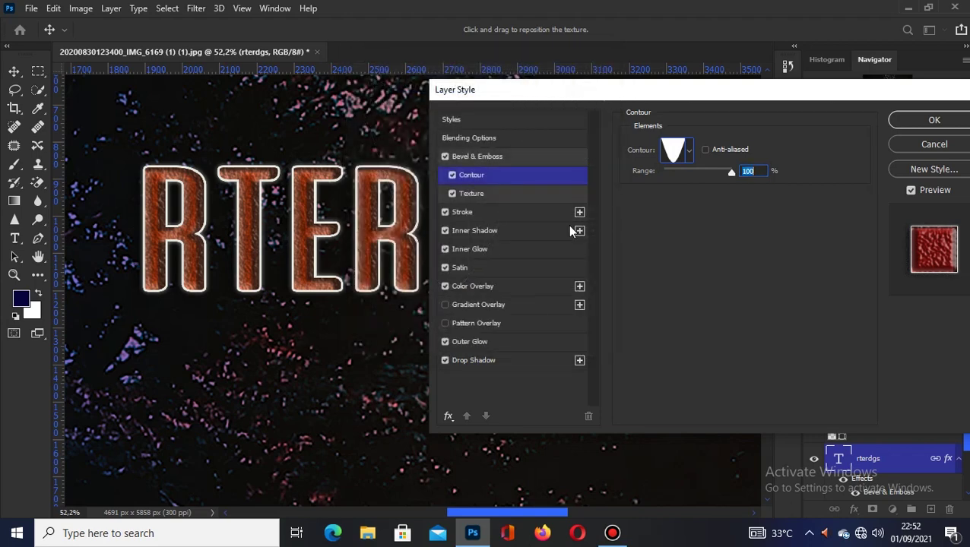
Step: Add a Gradient Overlay to the text, trying several Blues presets and settling on the bright blue to light blue gradient
left_click(530, 310)
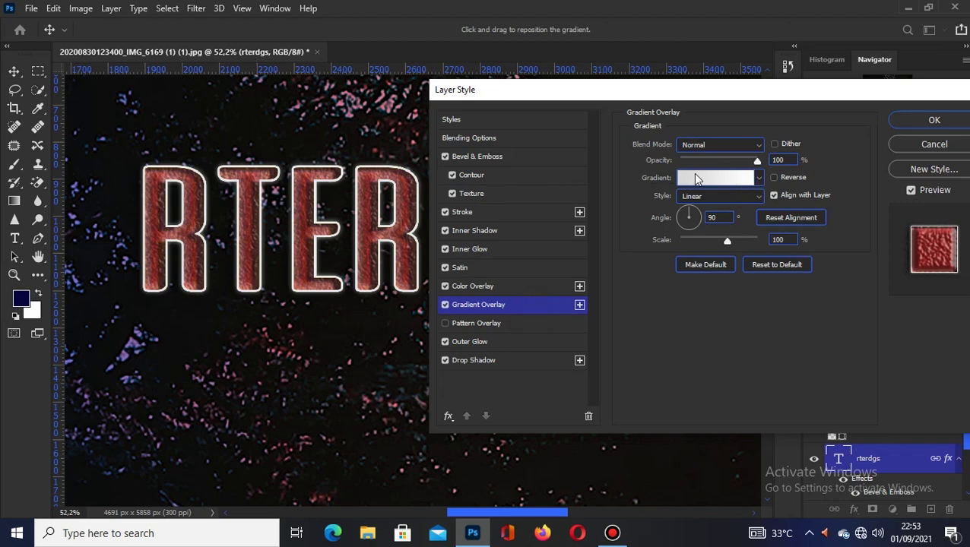
left_click(758, 179)
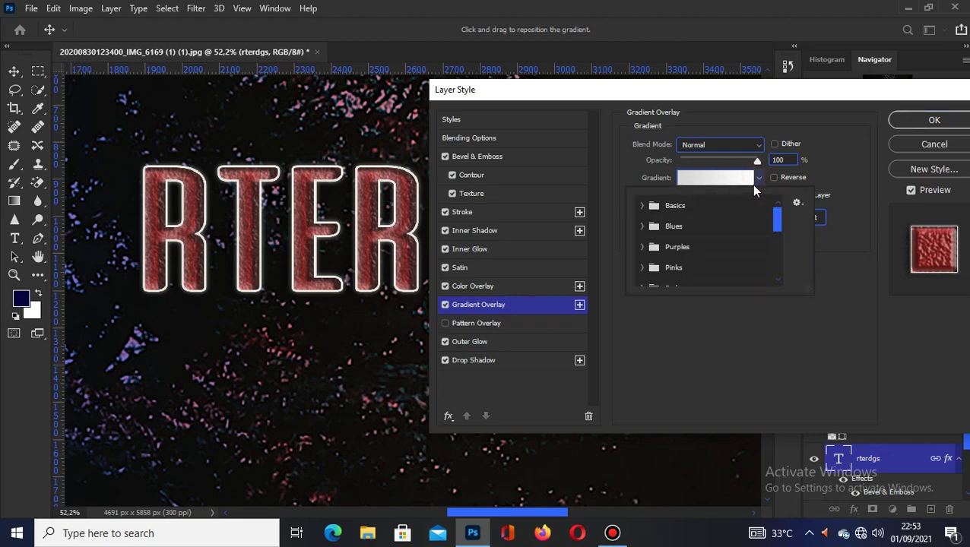
left_click(642, 226)
scroll(644, 239, "down", 2)
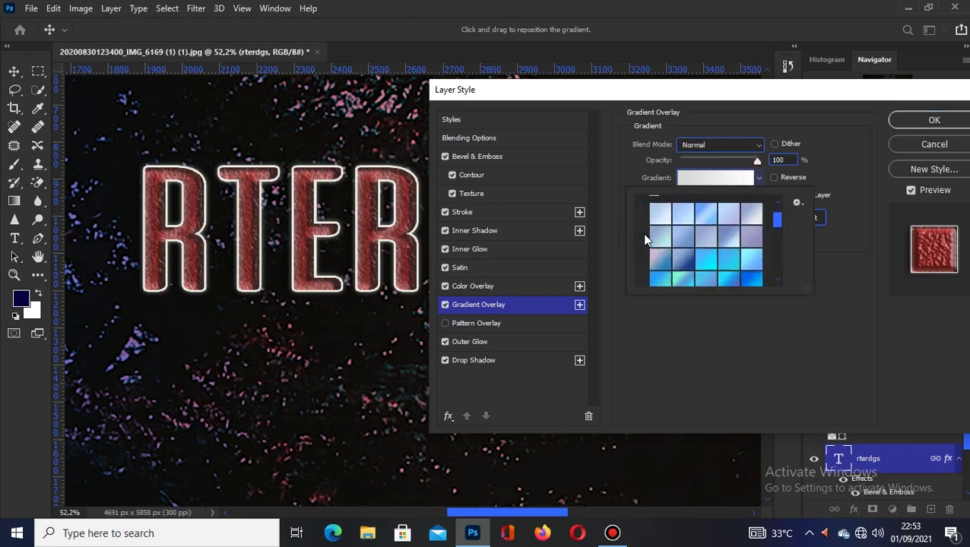
scroll(645, 239, "down", 1)
left_click(706, 251)
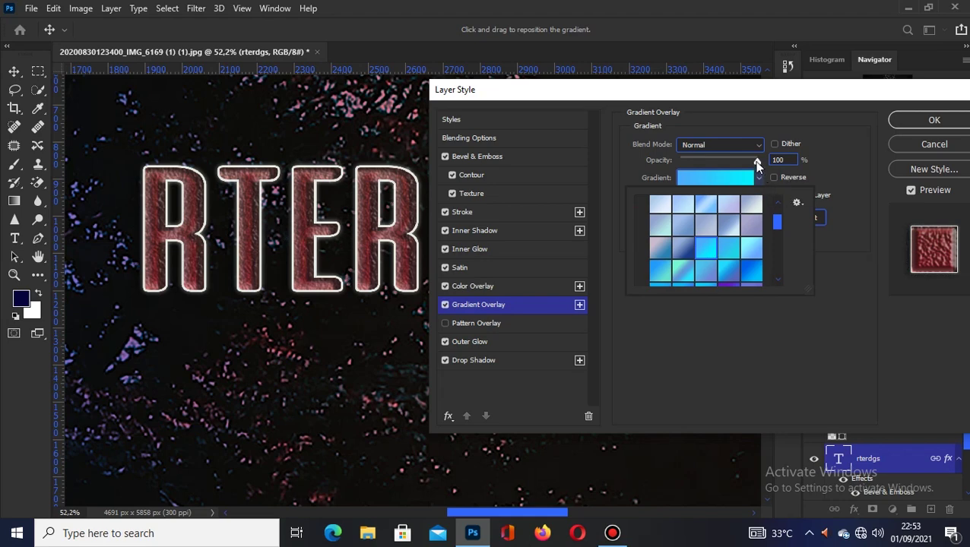
scroll(684, 242, "down", 3)
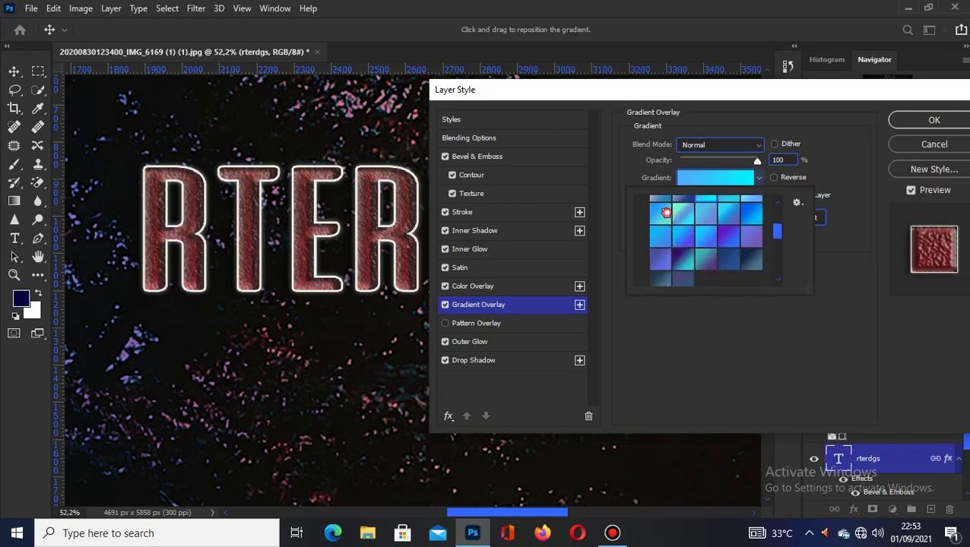
left_click(661, 213)
left_click(750, 216)
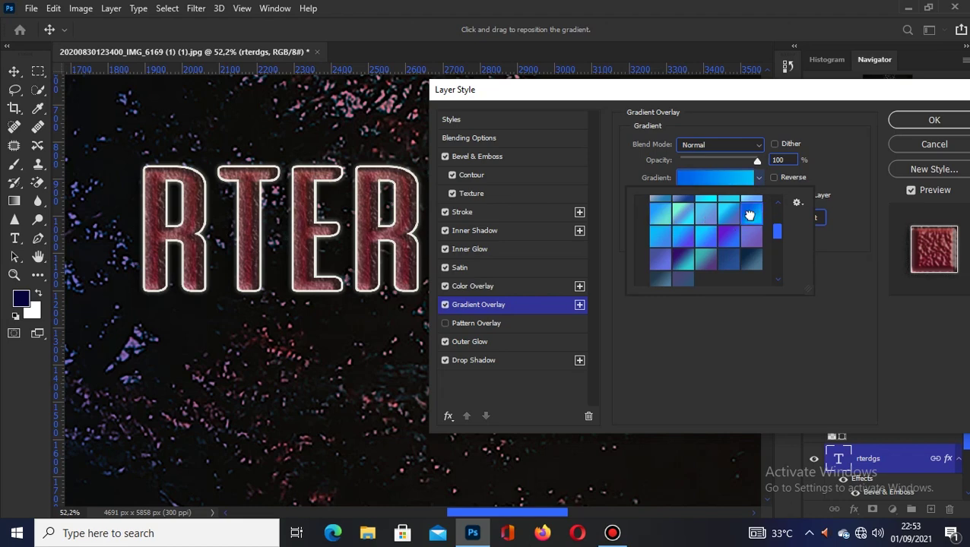
left_click(758, 177)
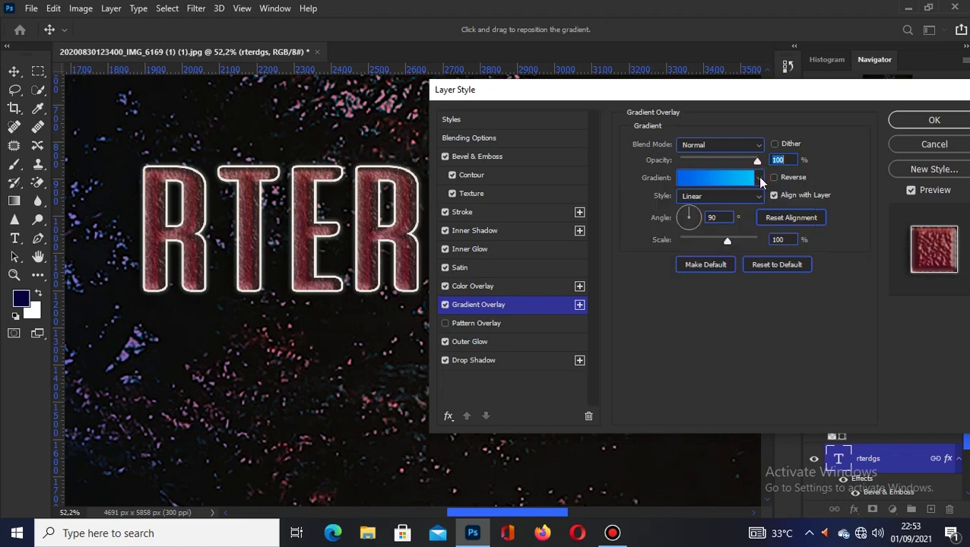
left_click(757, 178)
scroll(758, 236, "up", 5)
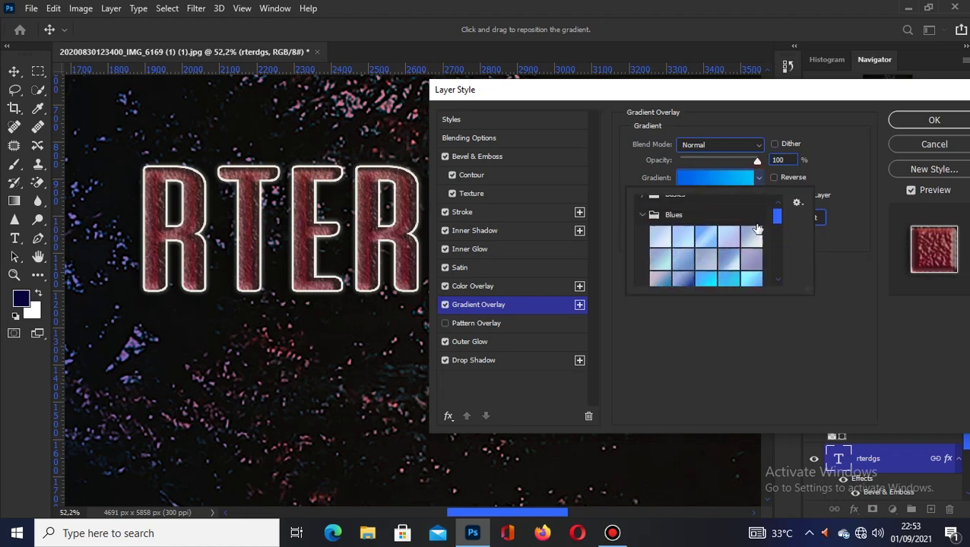
left_click(758, 179)
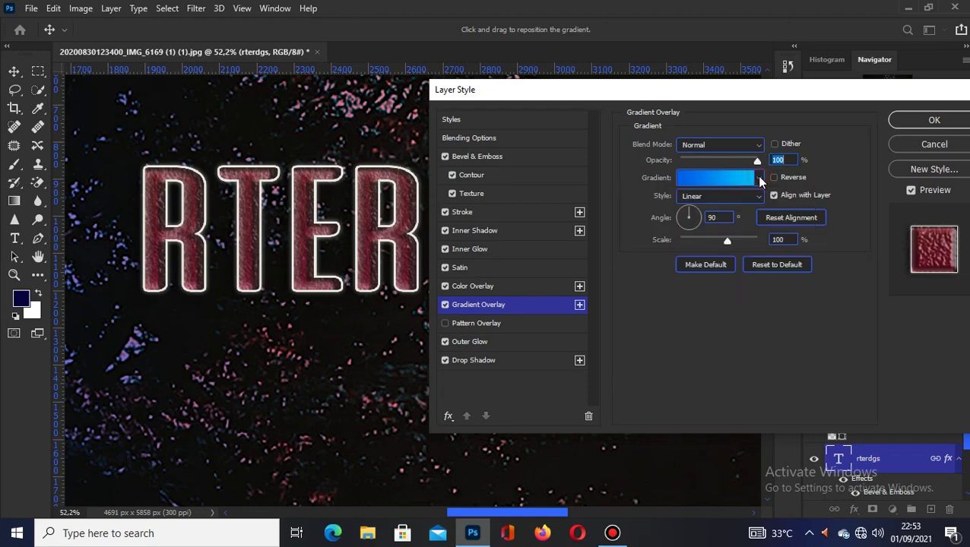
Step: Set the gradient overlay's scale to 94% and angle to 43°, and turn off the Color Overlay covering it
mouse_move(727, 239)
left_mouse_down()
mouse_move(746, 238)
mouse_move(724, 239)
left_mouse_up()
left_click_drag(688, 213, 694, 213)
left_click(445, 287)
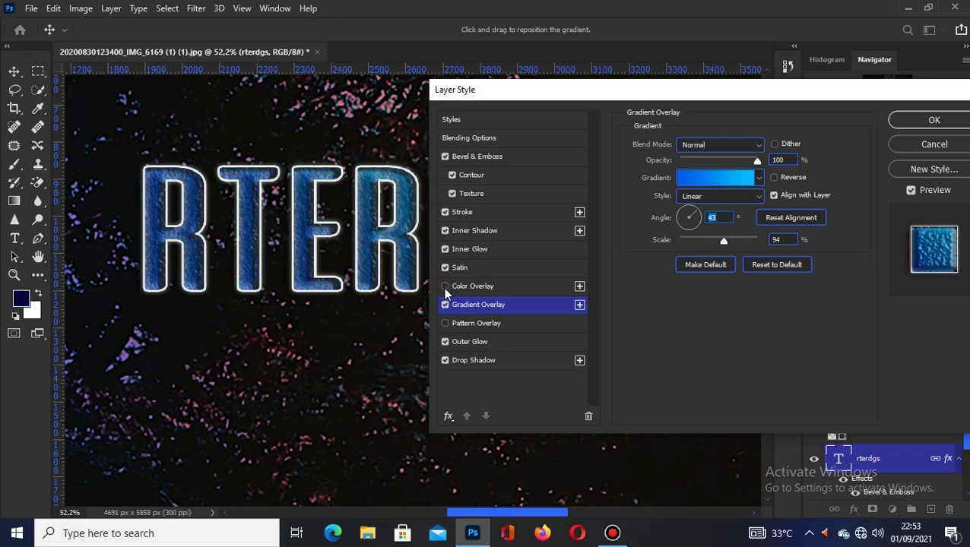
Step: Change the overlay gradient to the purple-to-blue preset from the Blues set and turn the Color Overlay back on
left_click(757, 178)
scroll(702, 260, "down", 4)
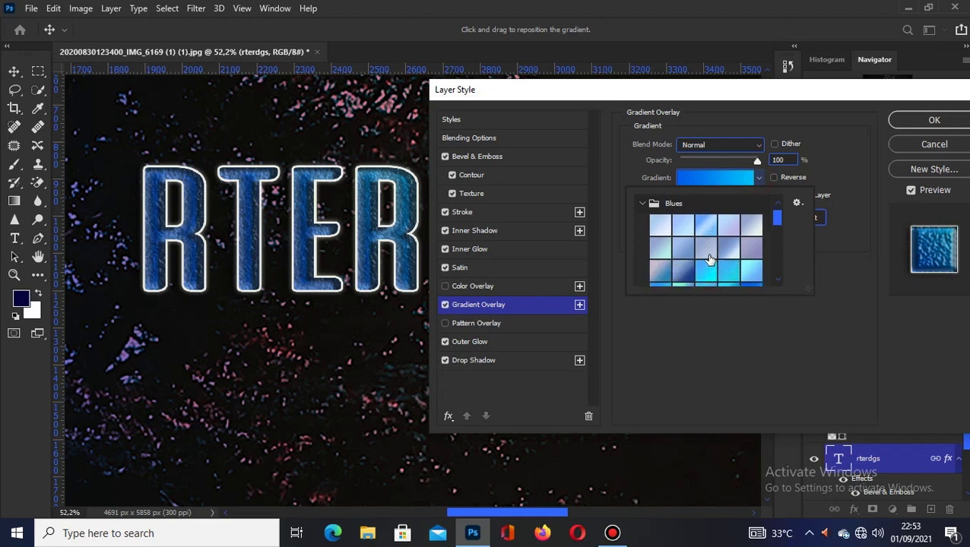
left_click(726, 279)
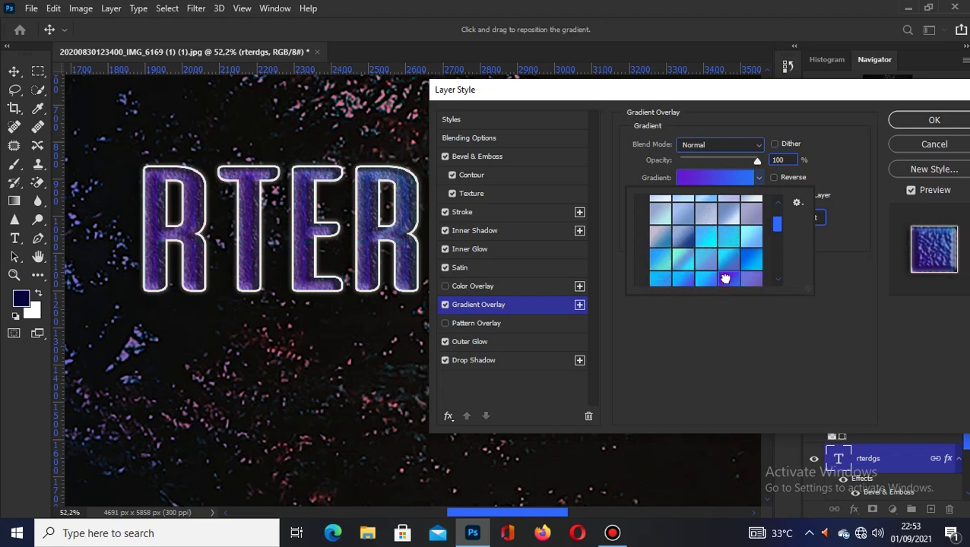
left_click(756, 178)
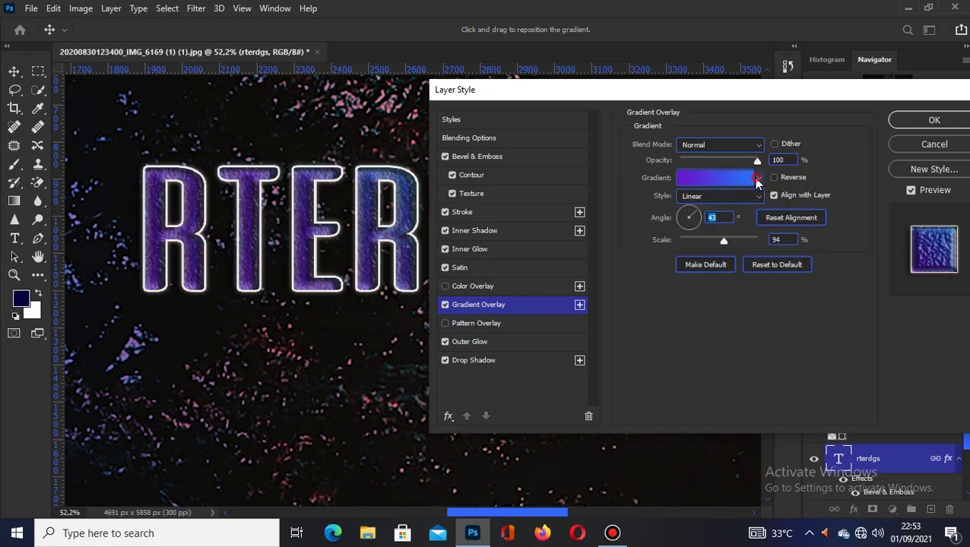
left_click(445, 287)
Step: Add a Pattern Overlay to the text, trying the Trees patterns and settling on the green pattern in the Grass set
left_click(509, 325)
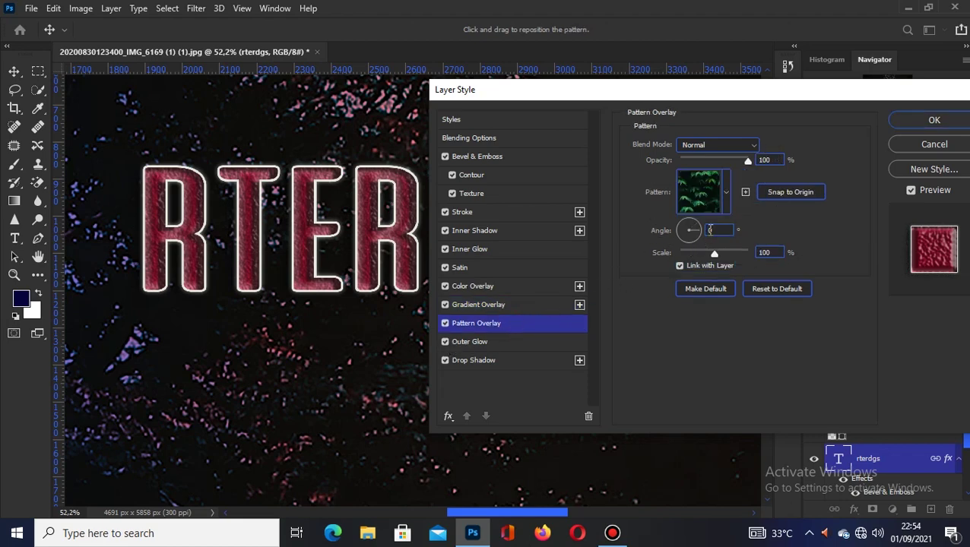
left_click(726, 193)
left_click(665, 257)
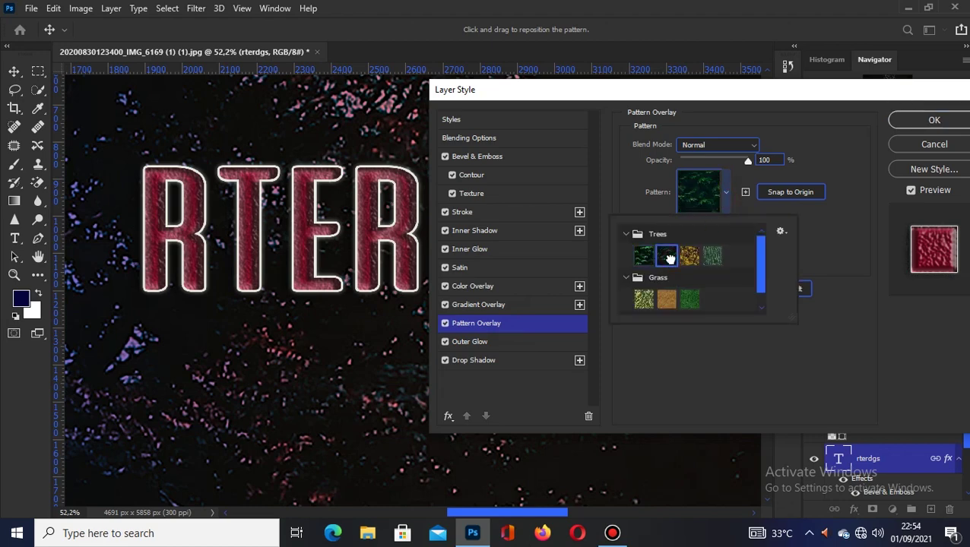
left_click(689, 256)
left_click(712, 256)
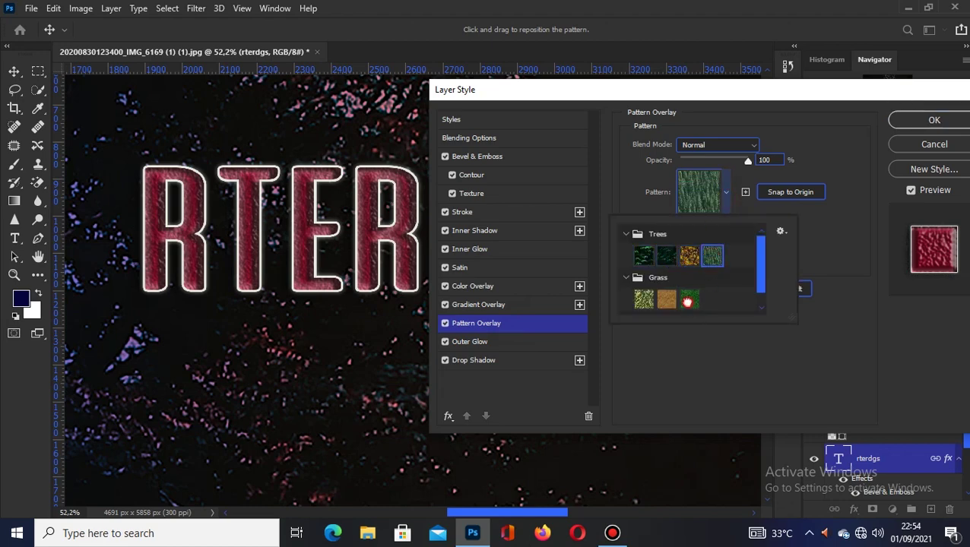
left_click(690, 301)
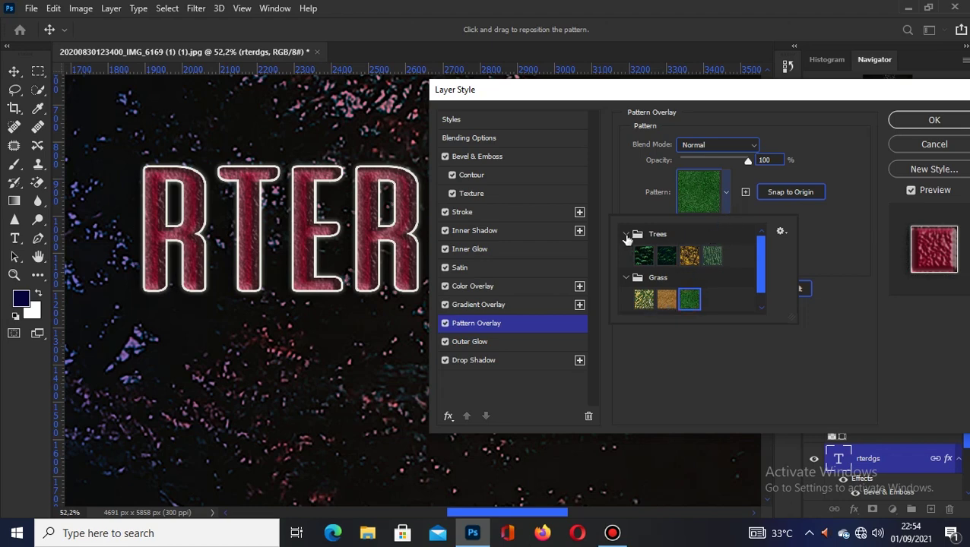
left_click(624, 235)
Step: Turn off the Color Overlay and Gradient Overlay covering the pattern, and return to the Pattern Overlay settings
left_click(446, 287)
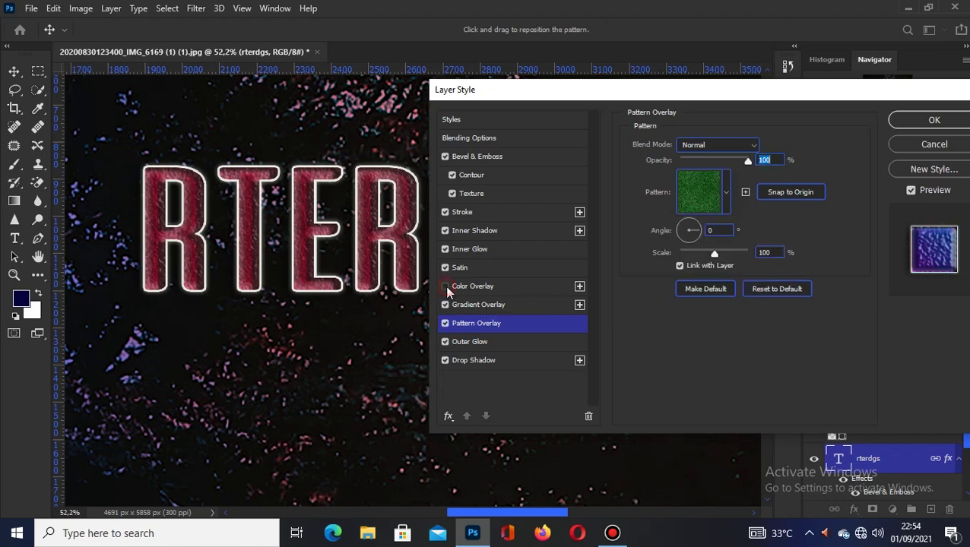
left_click(446, 287)
left_click(448, 305)
left_click(446, 305)
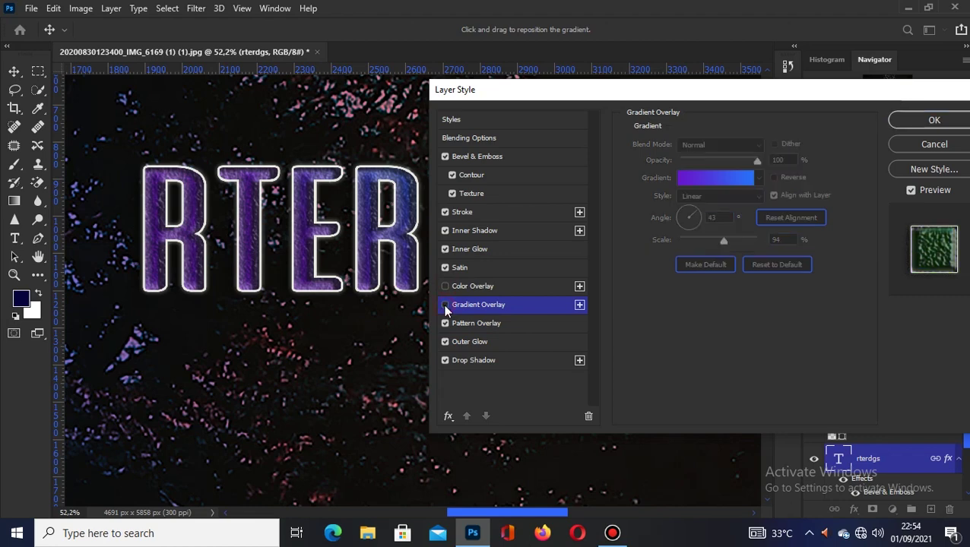
left_click(504, 326)
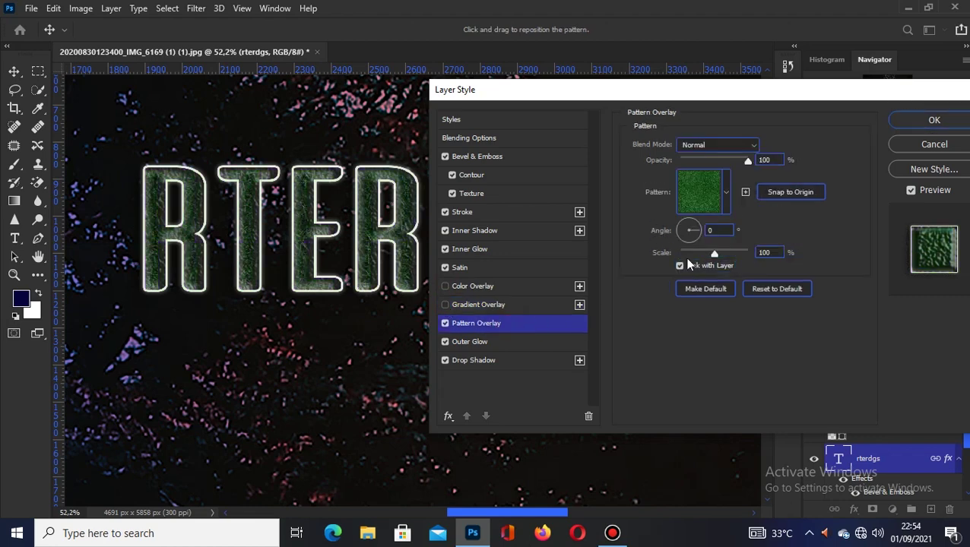
Step: Change the overlay pattern to the yellow-and-green leafy one in the Grass set and apply the layer style
left_click(725, 200)
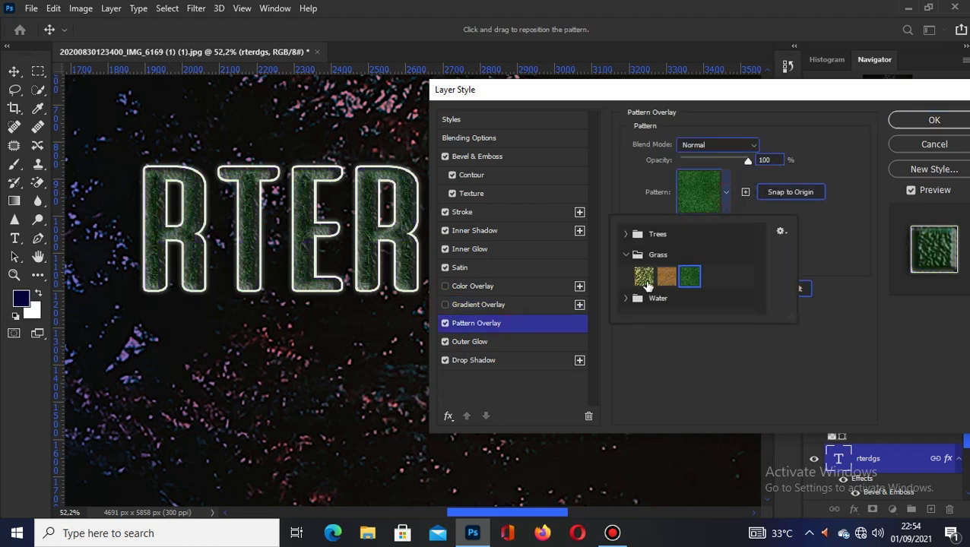
left_click(645, 278)
left_click(667, 278)
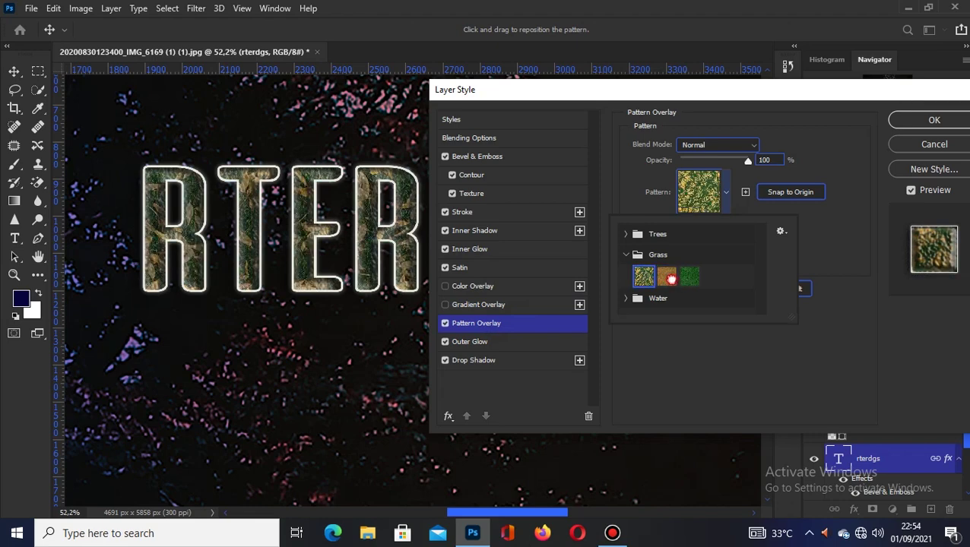
left_click(650, 280)
left_click(944, 121)
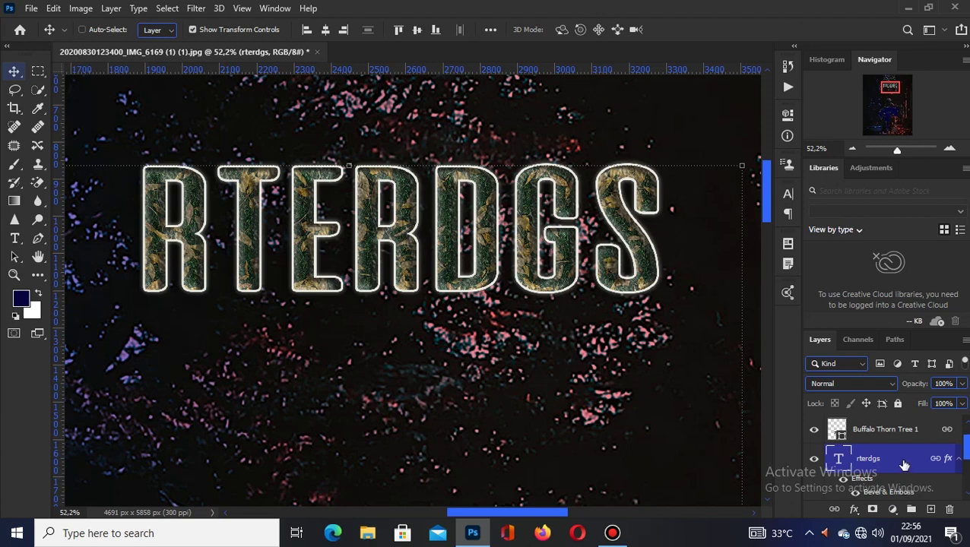
Step: Look through the effects listed under the rterdgs text layer and the layers around it
scroll(903, 479, "down", 3)
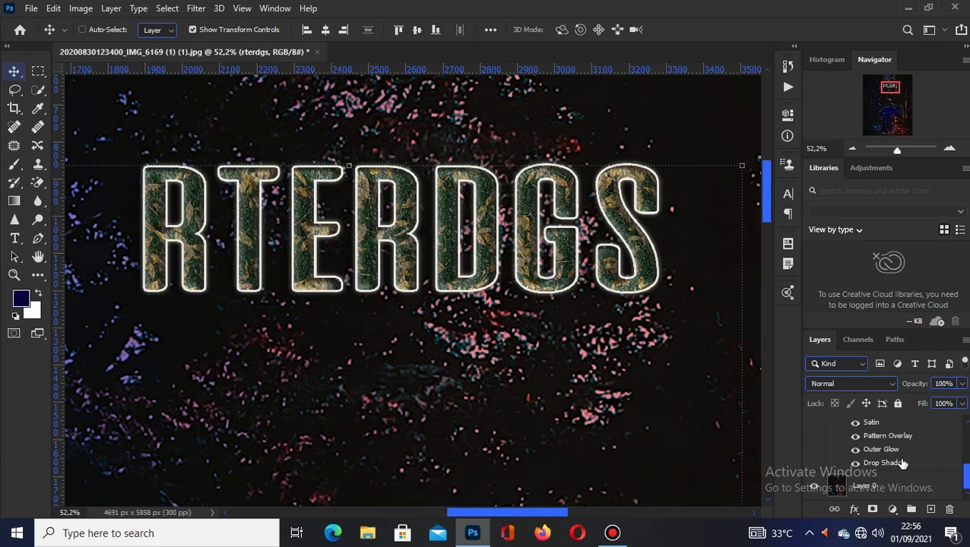
scroll(895, 471, "up", 2)
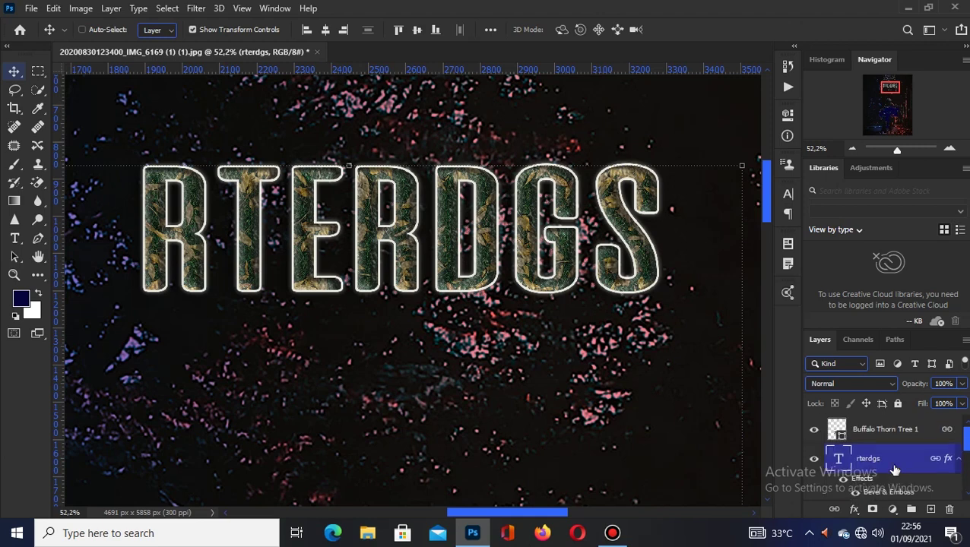
scroll(897, 465, "down", 2)
scroll(897, 465, "down", 1)
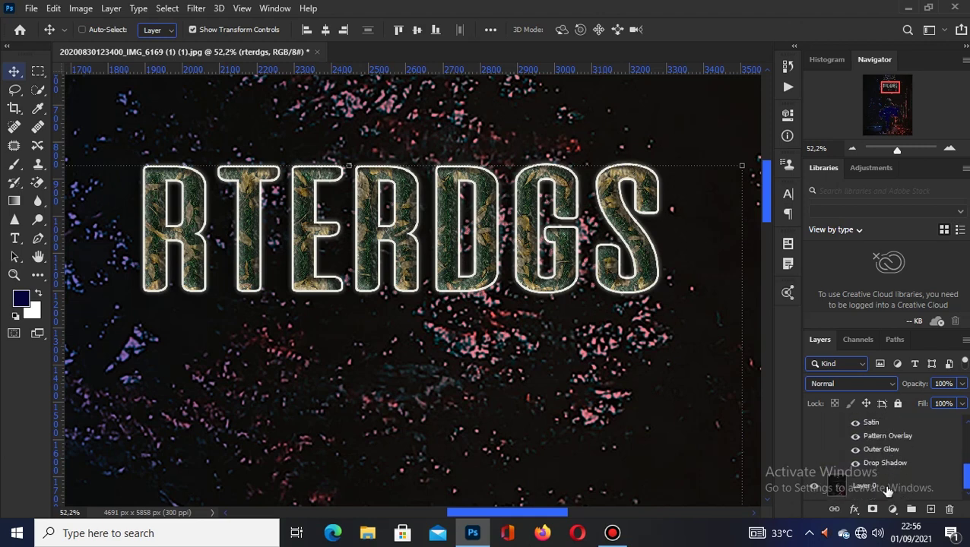
scroll(895, 487, "up", 3)
scroll(893, 482, "up", 1)
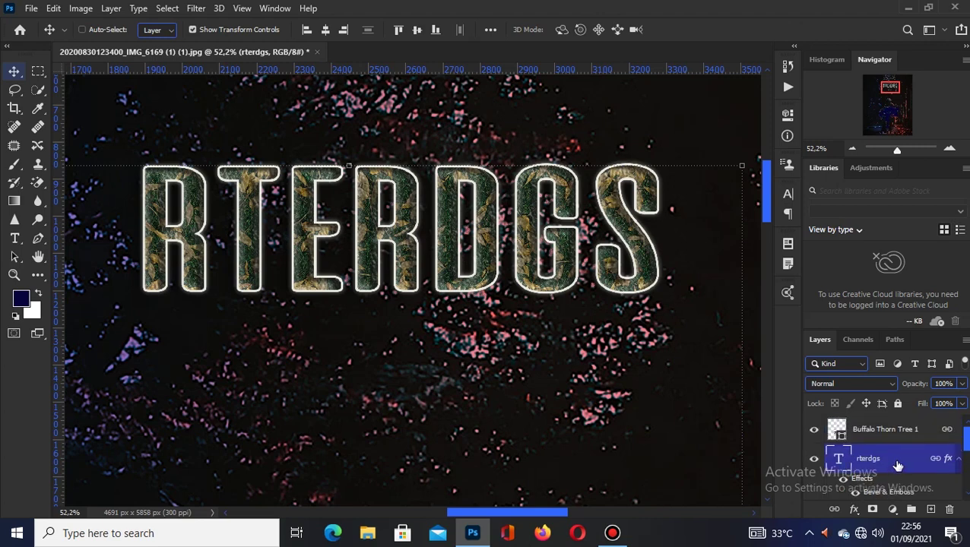
scroll(882, 456, "down", 4)
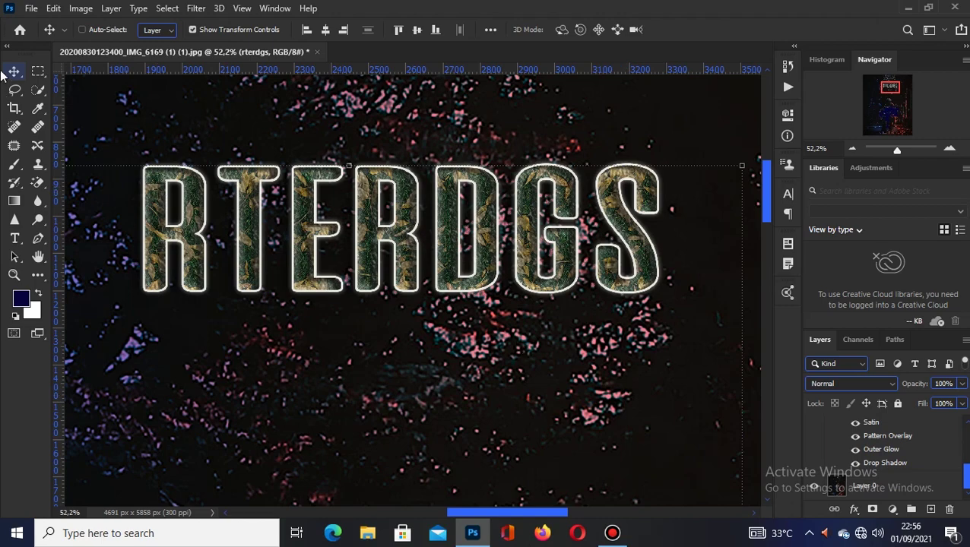
Step: Create two new empty layers directly above Layer 0
left_click(31, 11)
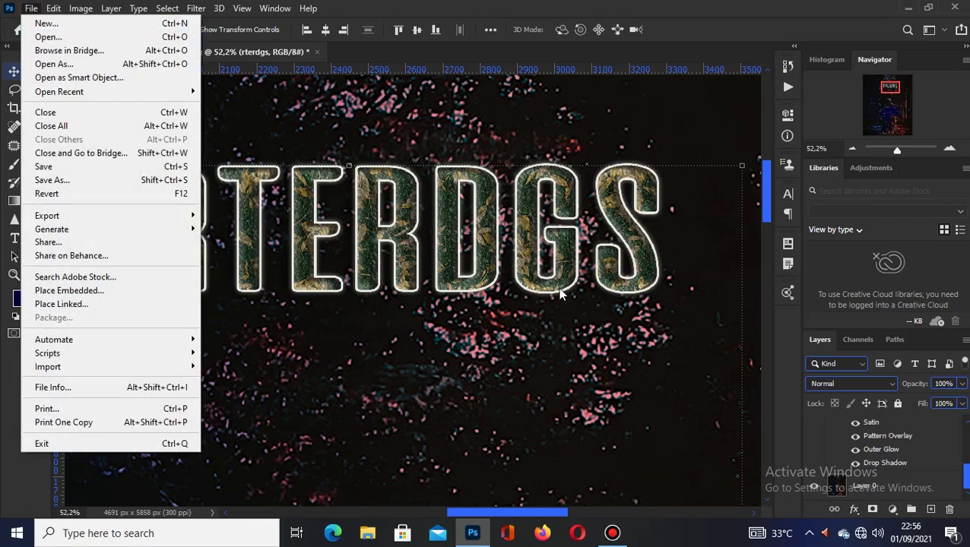
left_click(882, 490)
left_click(882, 490)
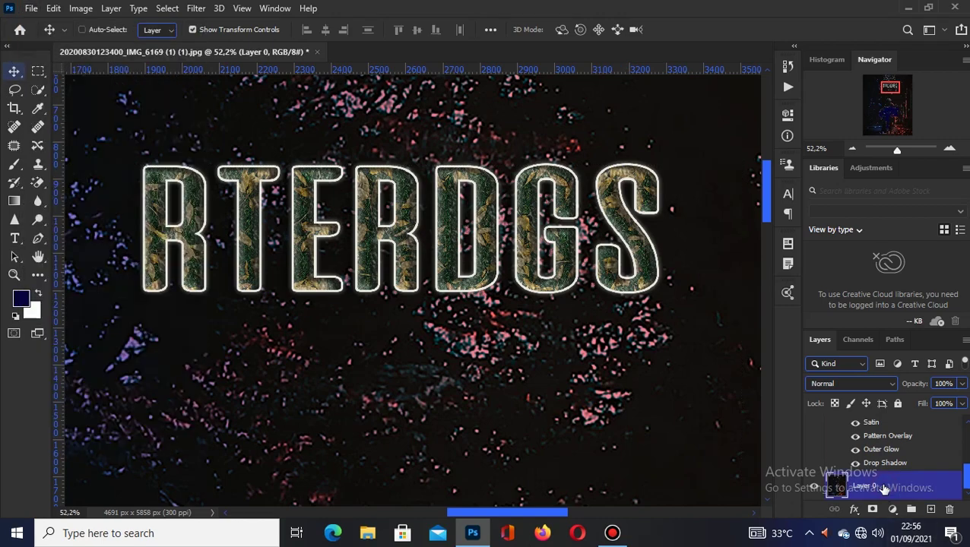
left_click(930, 509)
left_click(931, 510)
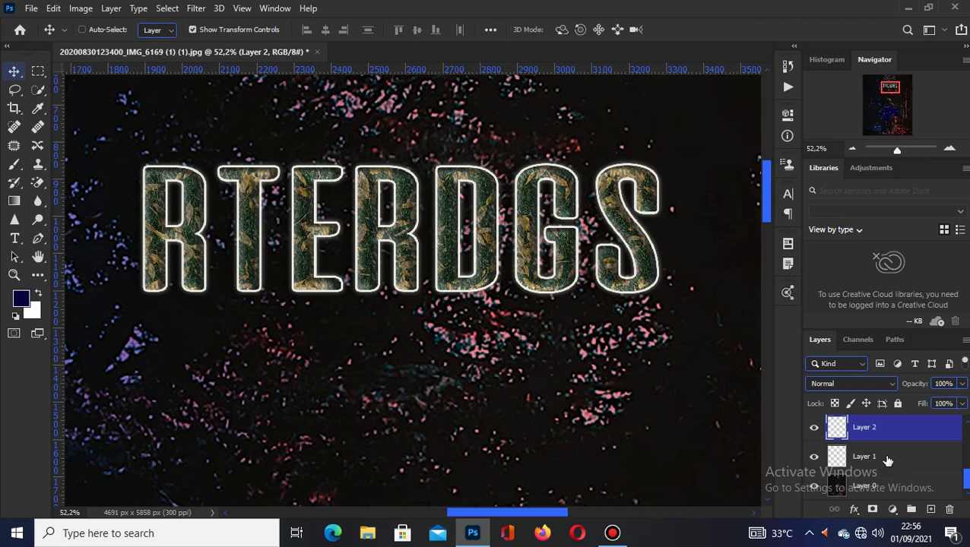
Step: Merge Layer 1 and Layer 2 into a single layer
left_click(886, 460, "ctrl")
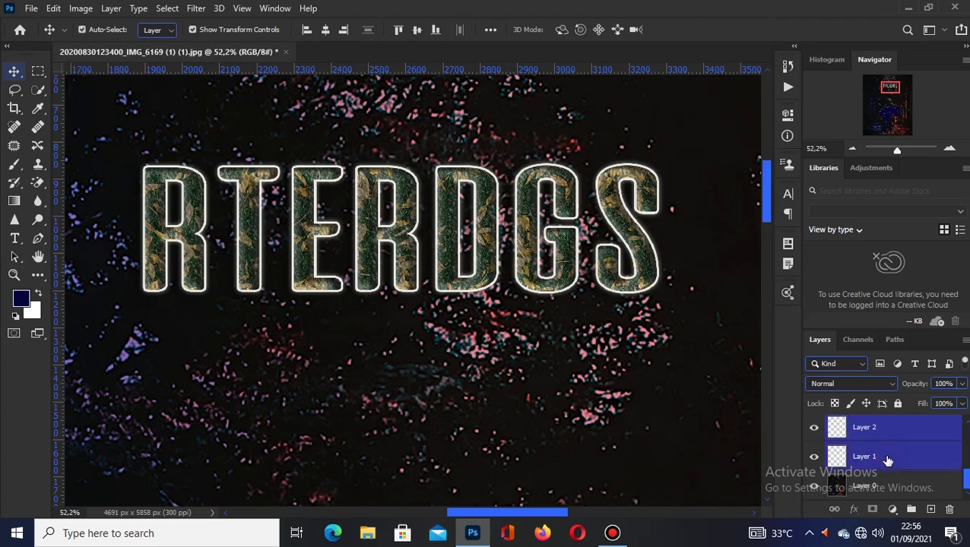
right_click(887, 460)
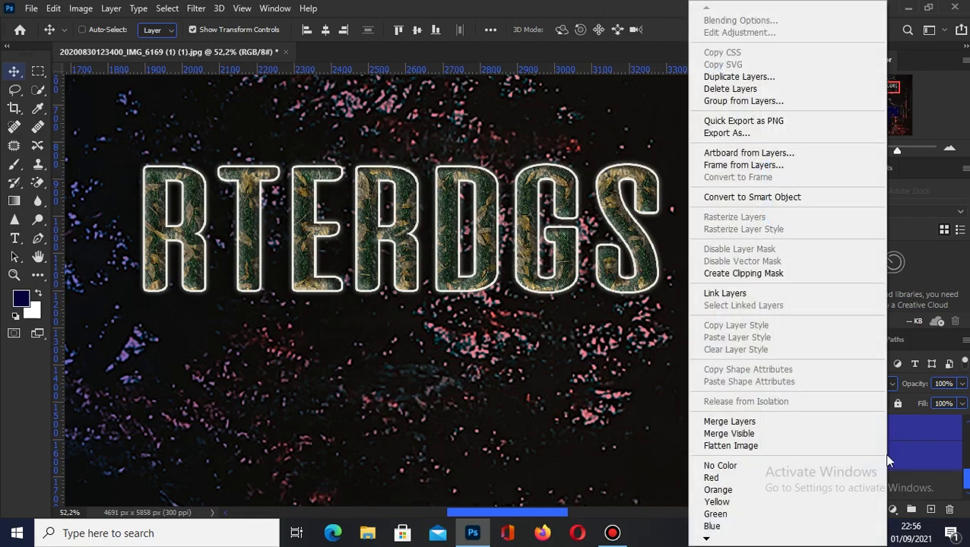
left_click(760, 421)
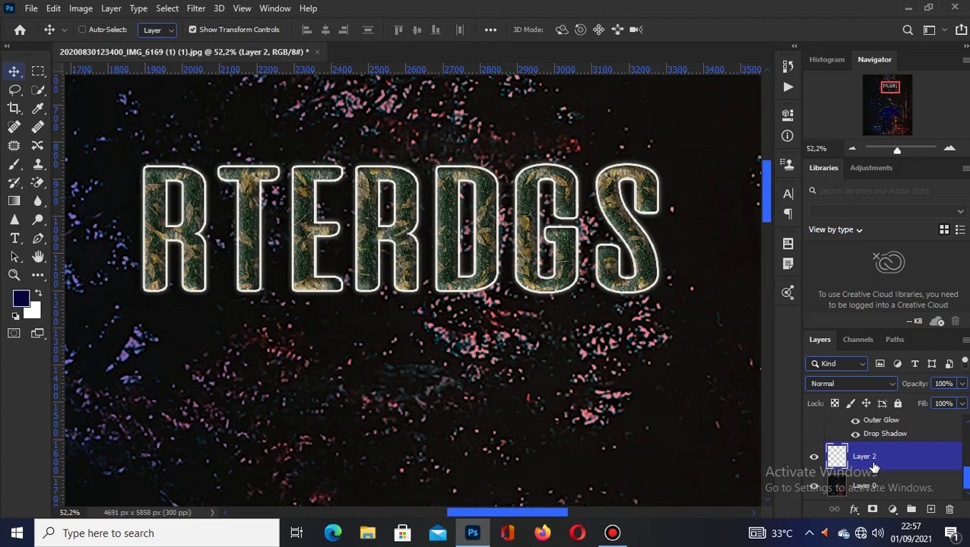
Step: Unlink the Buffalo Thorn Tree 1 shape layer from the rterdgs text layer
scroll(870, 467, "up", 4)
left_click(882, 430)
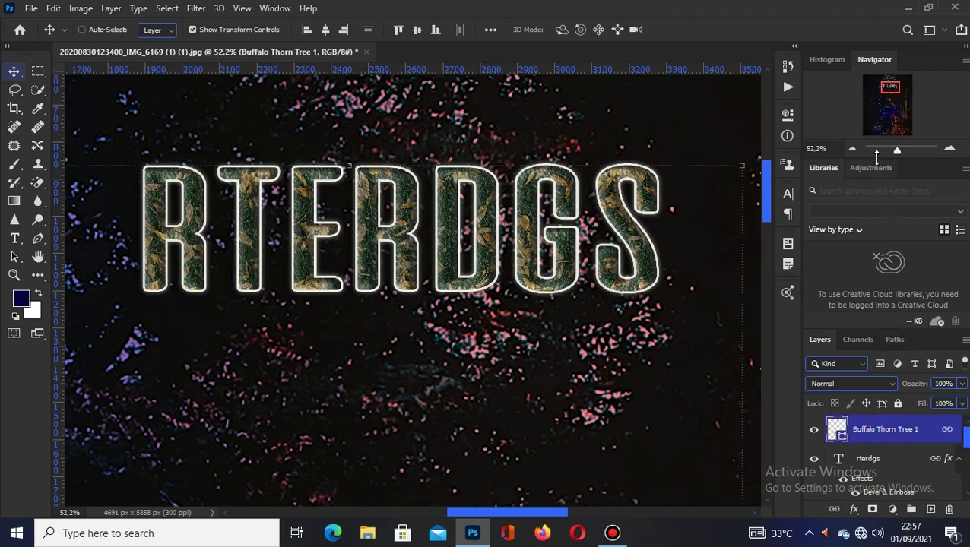
left_click_drag(896, 150, 888, 151)
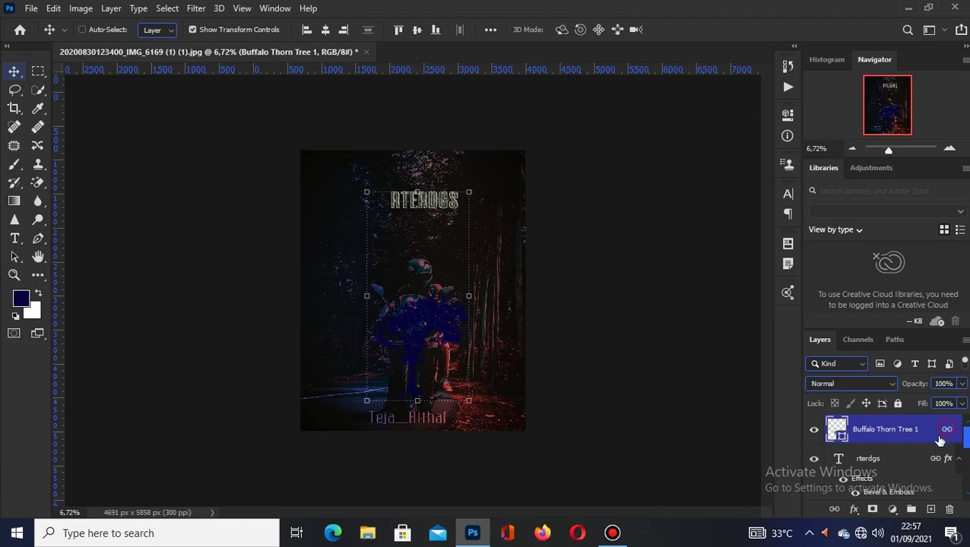
left_click(835, 510)
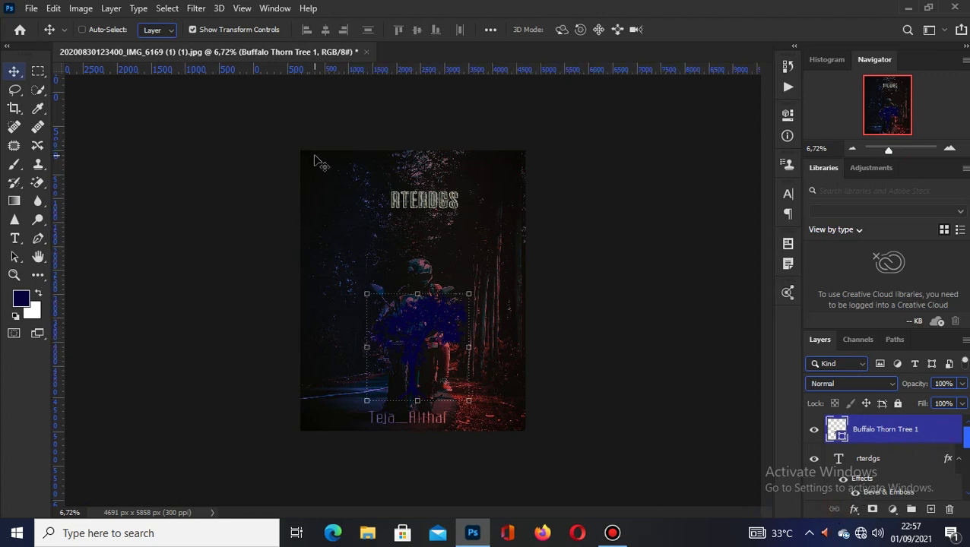
Step: Draw a rounded triangular custom shape, about 803 by 670 px, to the left of the motorcyclist's head
left_click(36, 275)
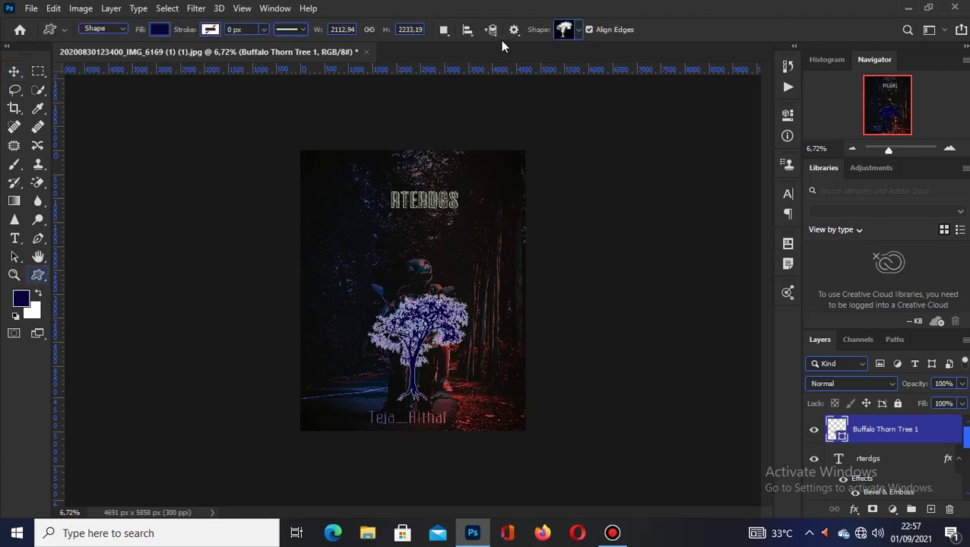
left_click(571, 31)
scroll(507, 124, "down", 1)
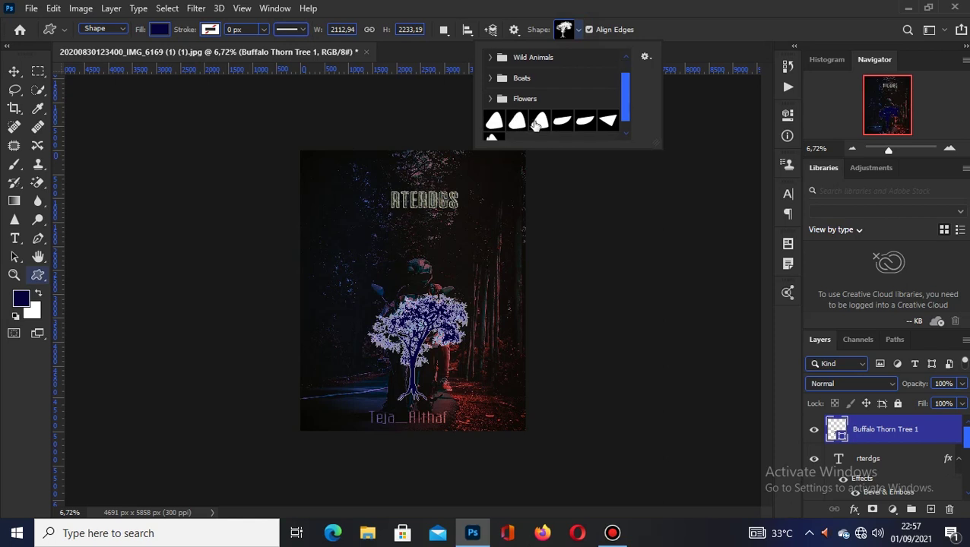
left_click(540, 120)
left_click_drag(342, 250, 382, 280)
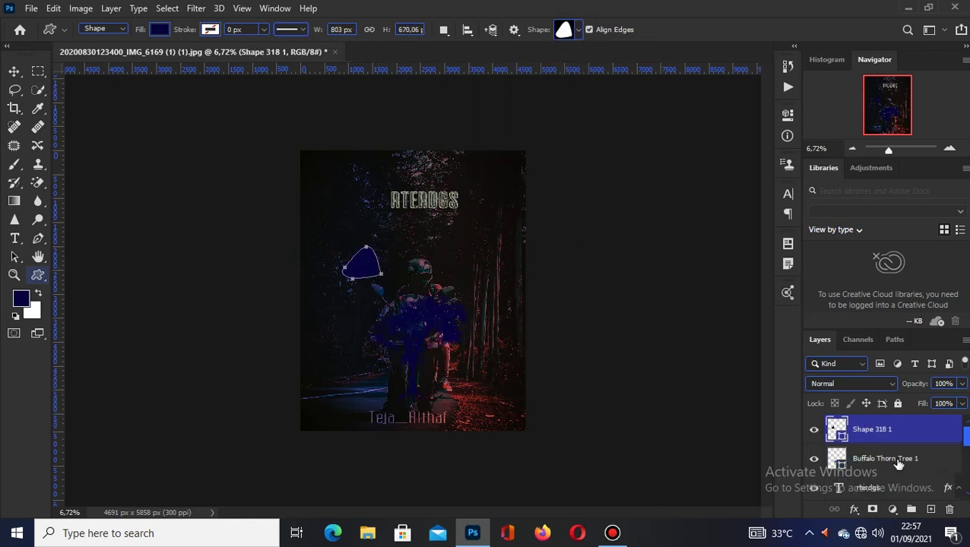
Step: Merge the new triangular shape with the Buffalo Thorn Tree 1 shape and move the merged shape slightly right and up
left_click(895, 461, "shift")
right_click(900, 462)
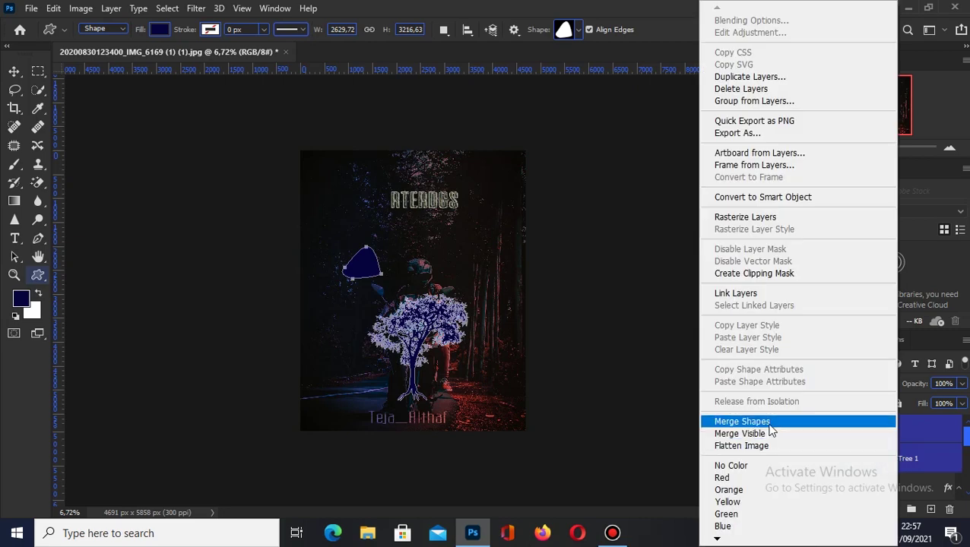
left_click(769, 423)
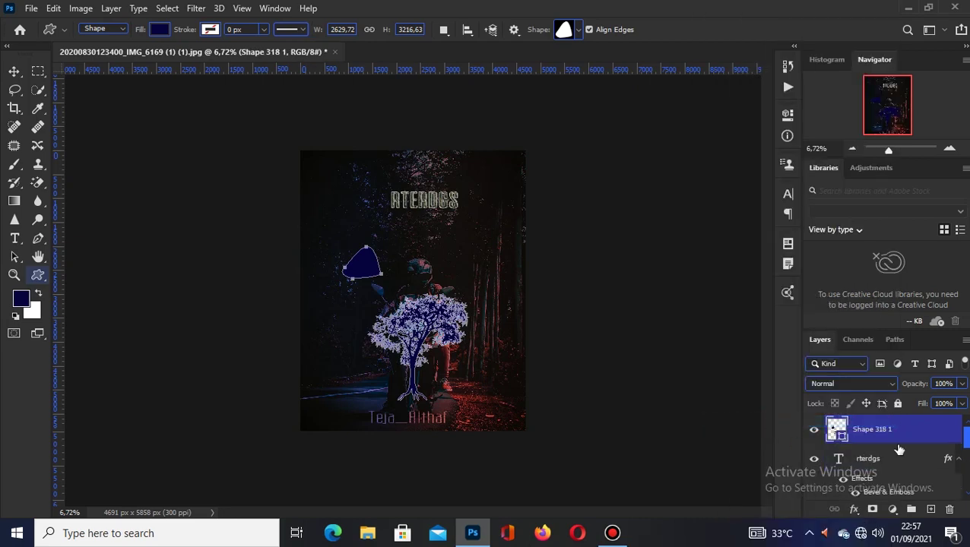
left_click(14, 70)
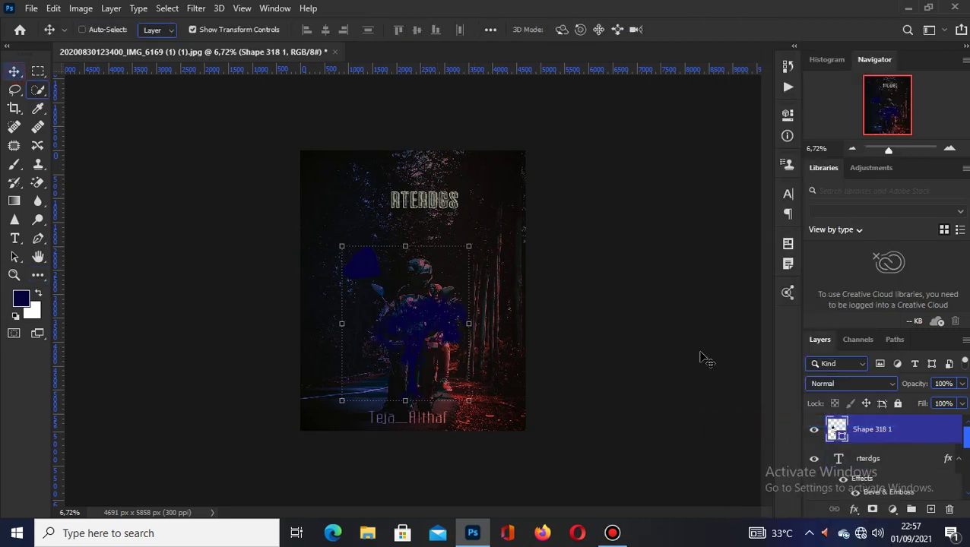
left_click_drag(395, 354, 420, 346)
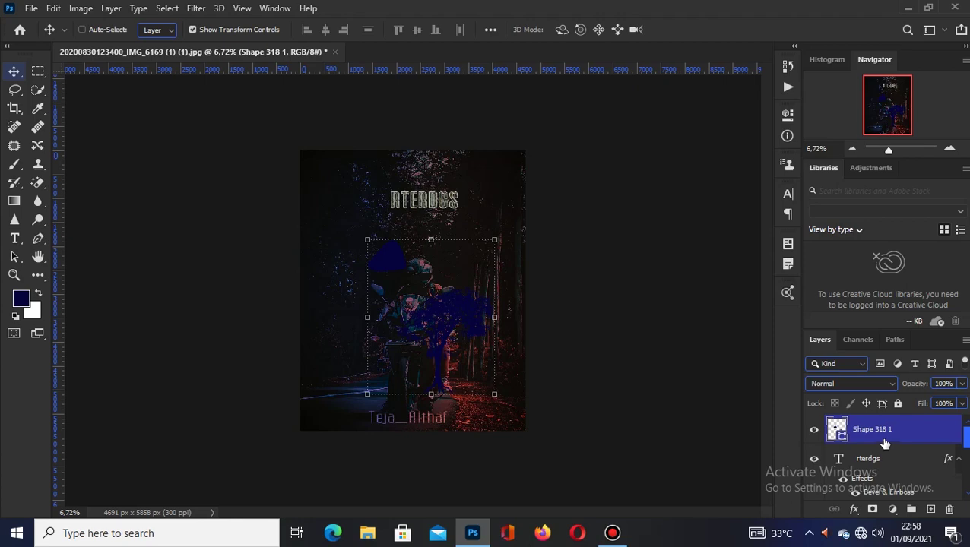
Step: Flatten the image into a single Background layer
right_click(896, 431)
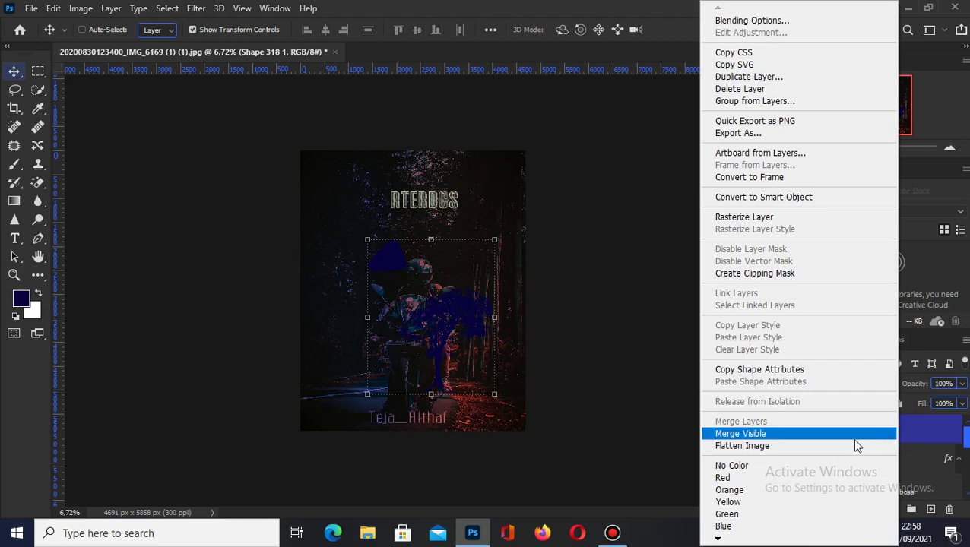
left_click(733, 447)
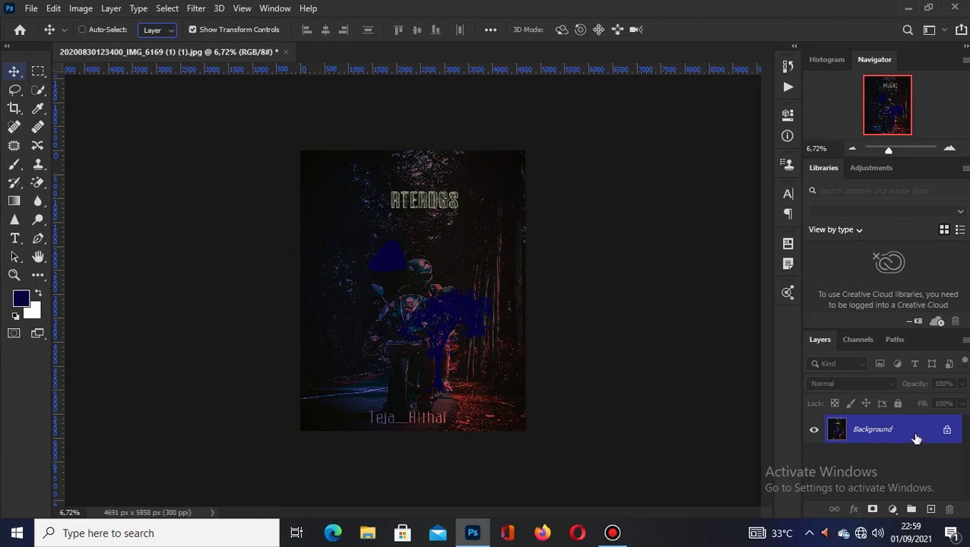
Step: Duplicate the Background layer and convert the copy to a smart object
left_click_drag(918, 433, 931, 507)
right_click(899, 431)
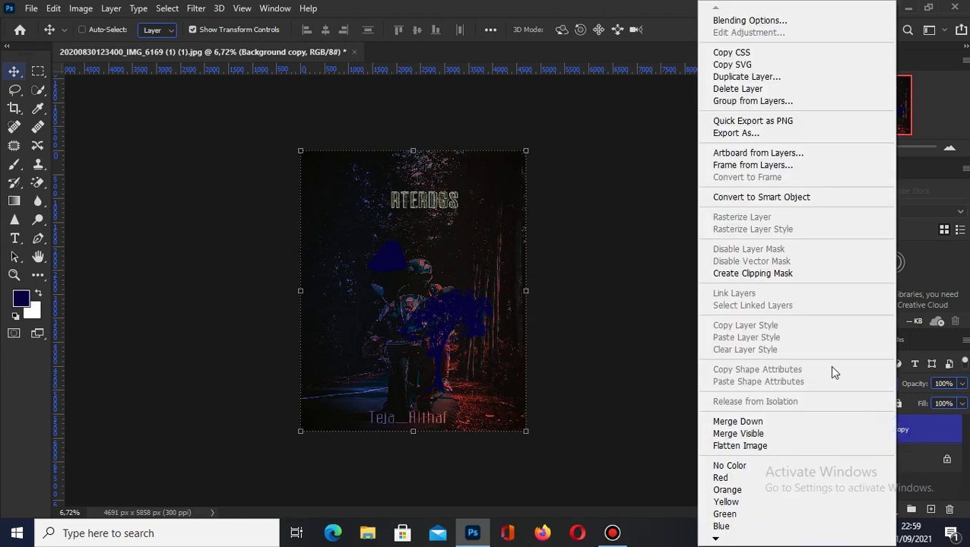
left_click(771, 198)
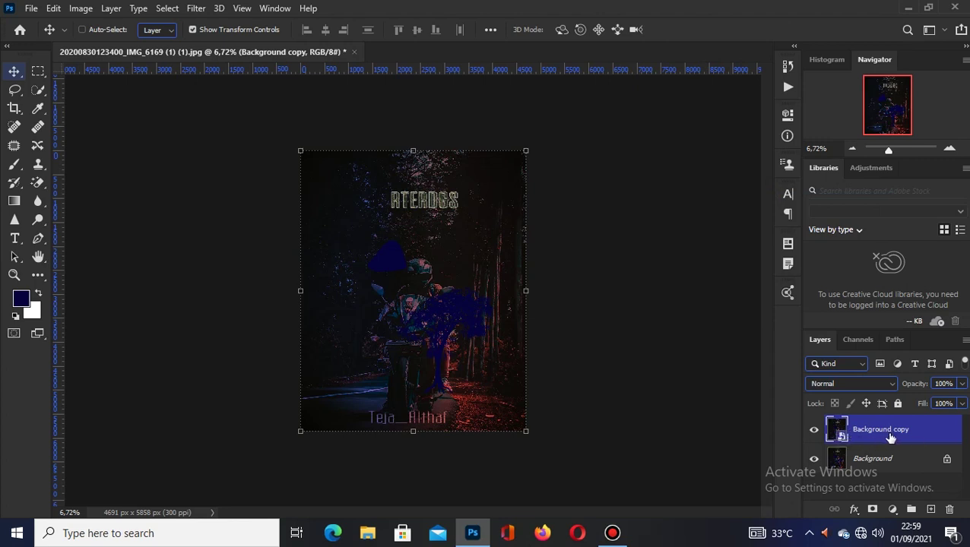
Step: Add a new layer and draw a rounded triangular custom shape, about 1560 by 1086 px, over the lower left of the motorcycle
left_click(928, 508)
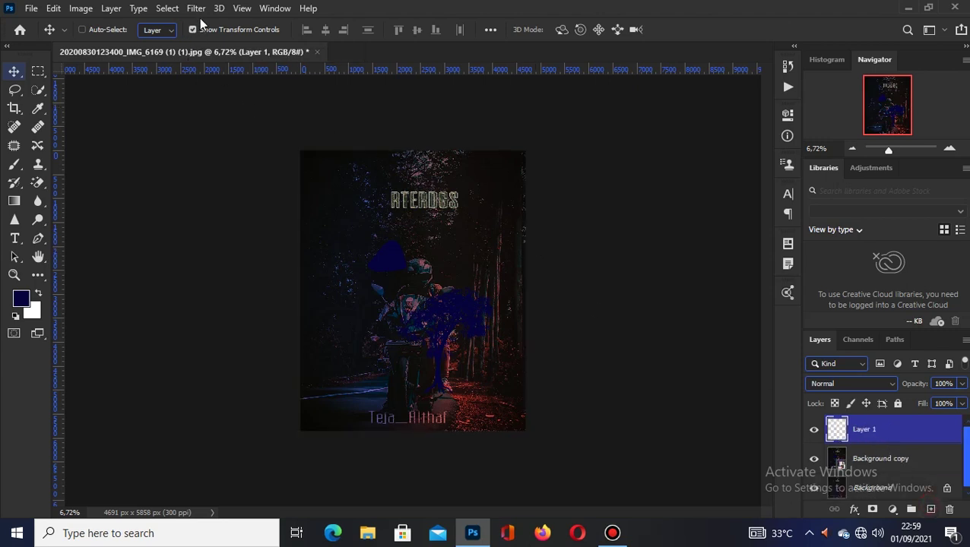
left_click(39, 274)
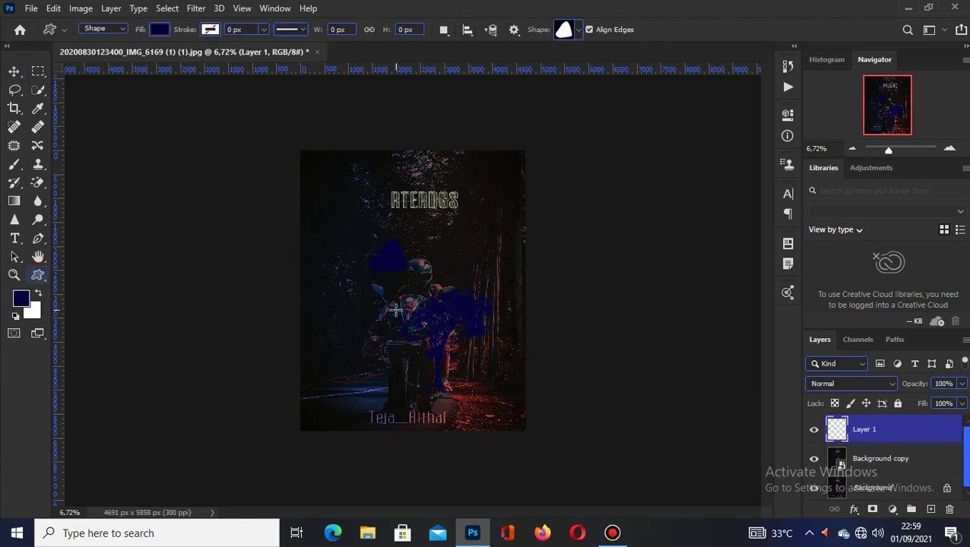
left_click_drag(339, 332, 411, 380)
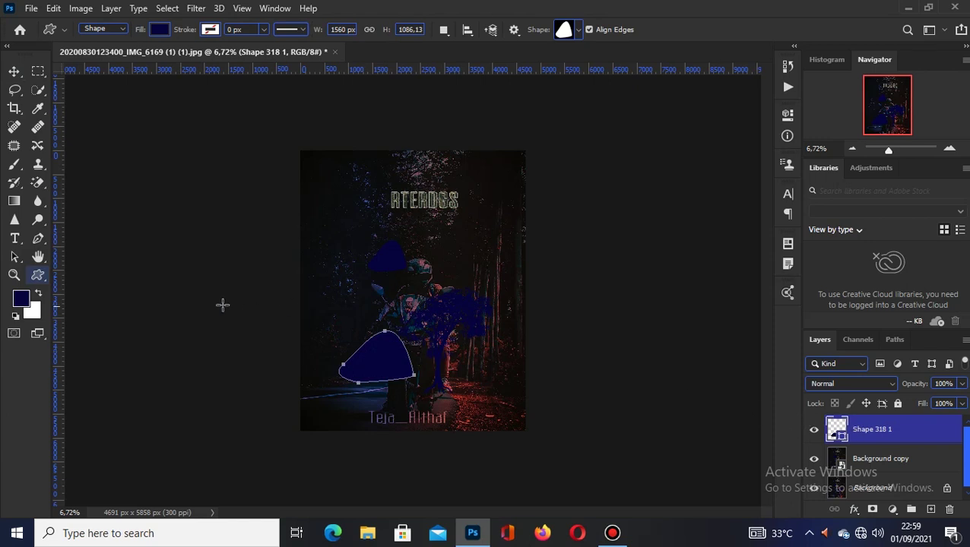
Step: Add the yellow 368 pt Cinematografica text "ttfrdr" just above the motorcyclist's head
left_click(14, 240)
left_click(386, 261)
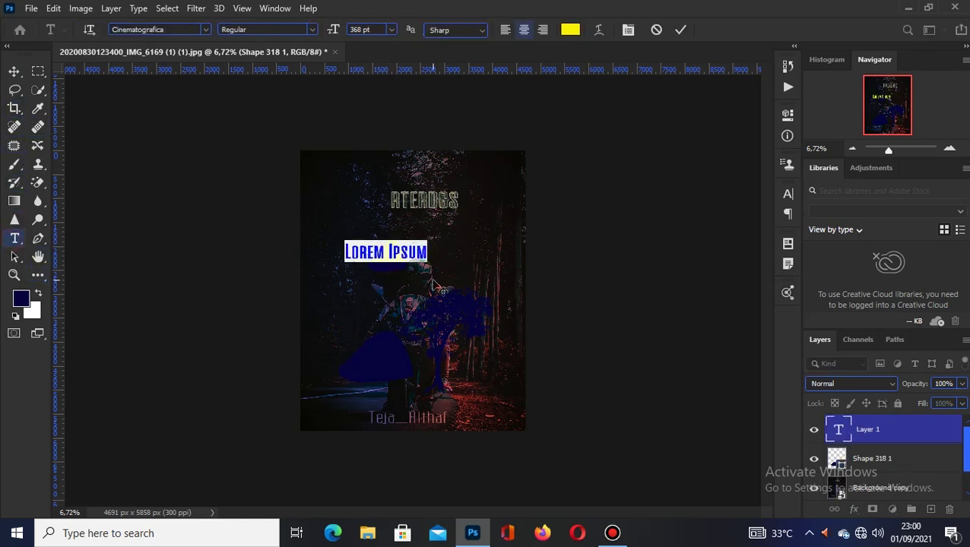
type("TIERNA")
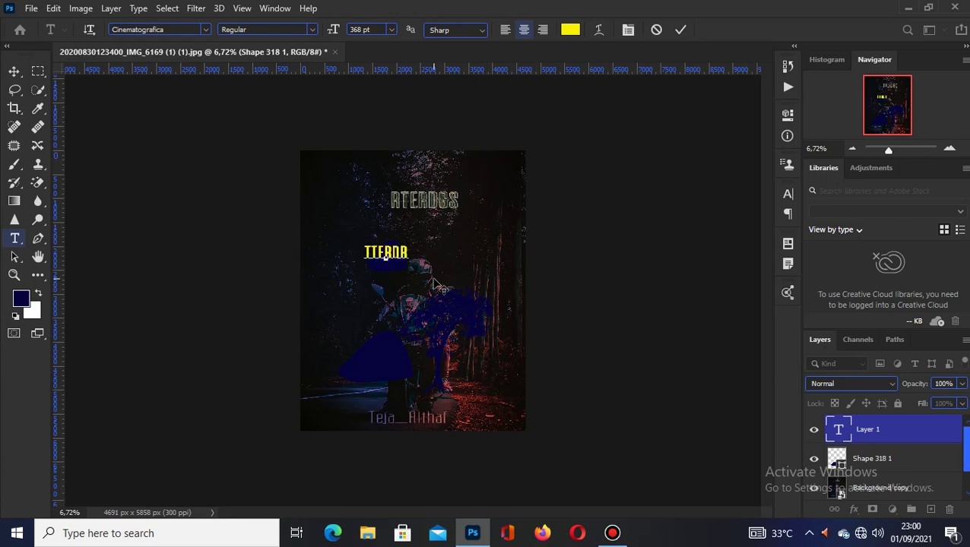
left_click(681, 30)
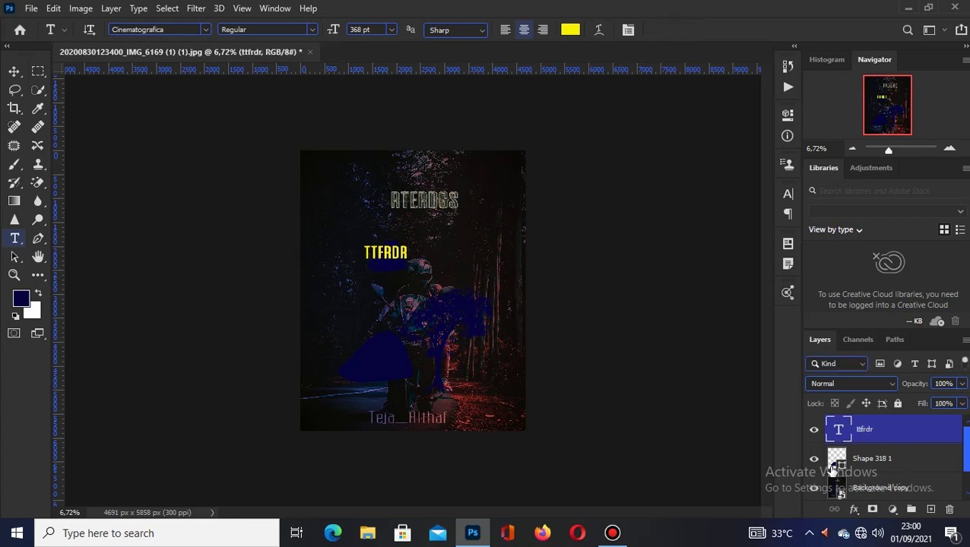
scroll(831, 470, "down", 1)
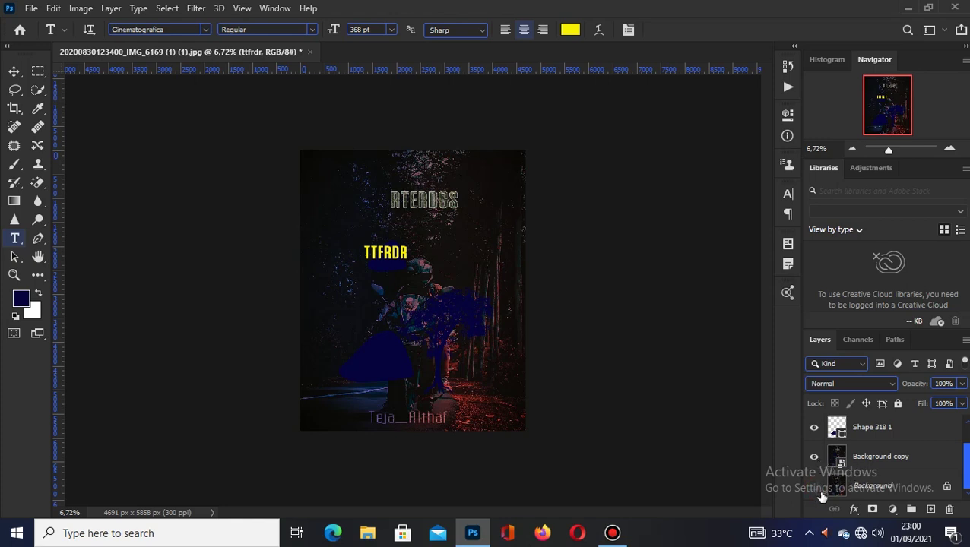
scroll(817, 483, "up", 1)
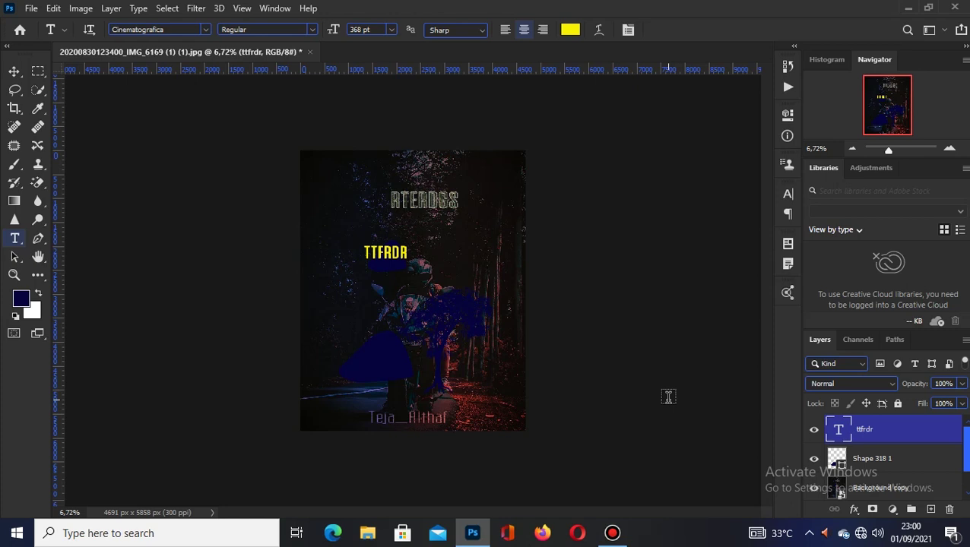
Step: Review the layer filter criteria, keep Kind, and filter the layers by pixel layers and by adjustment layers, clearing each filter
left_click(857, 361)
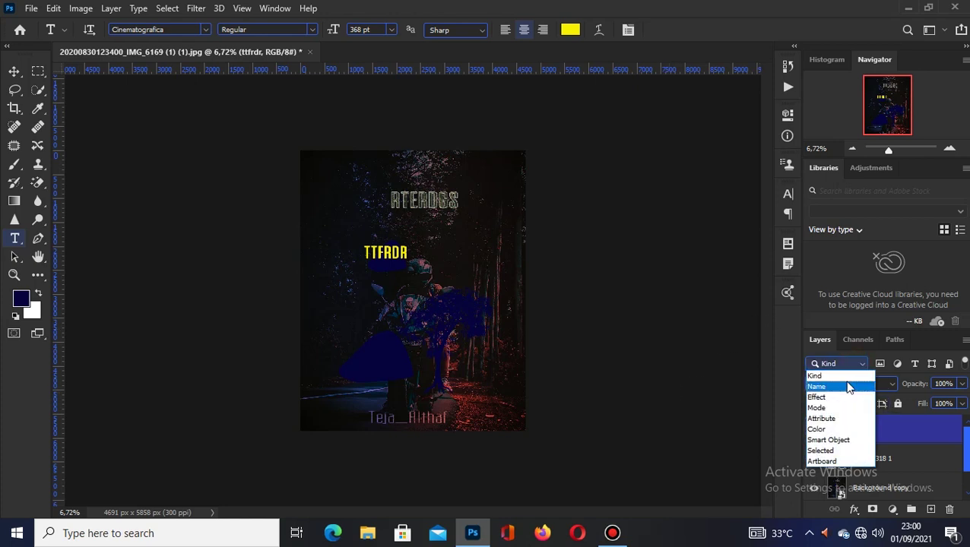
left_click(855, 371)
left_click(858, 365)
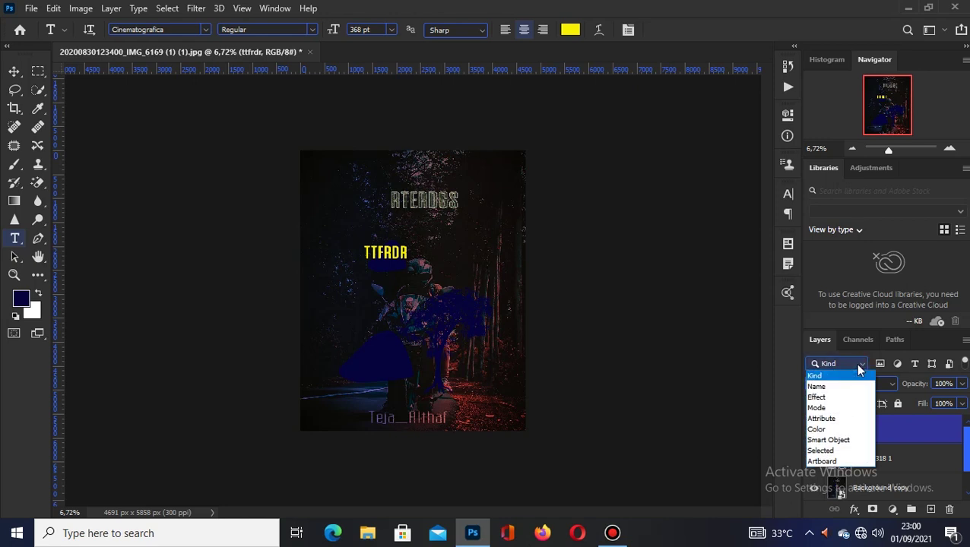
left_click(854, 363)
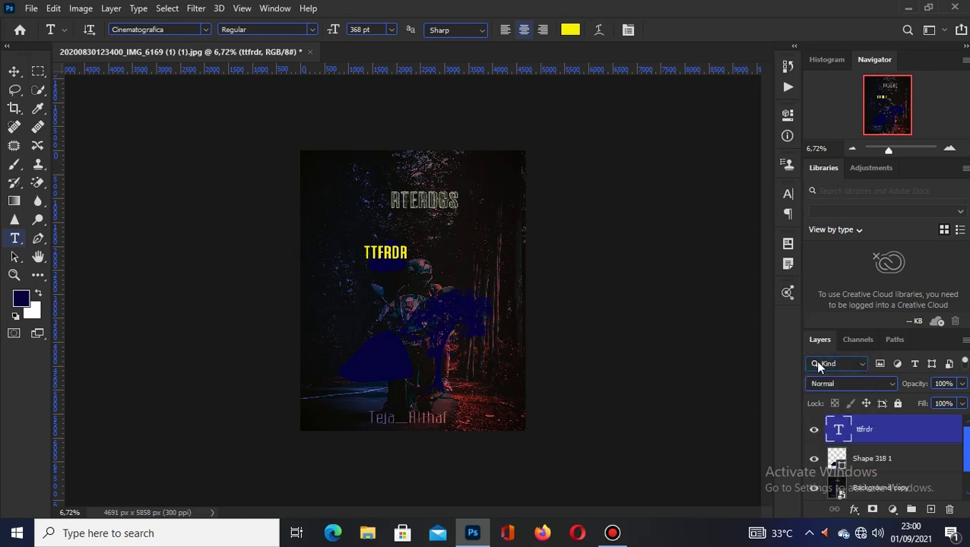
left_click(879, 364)
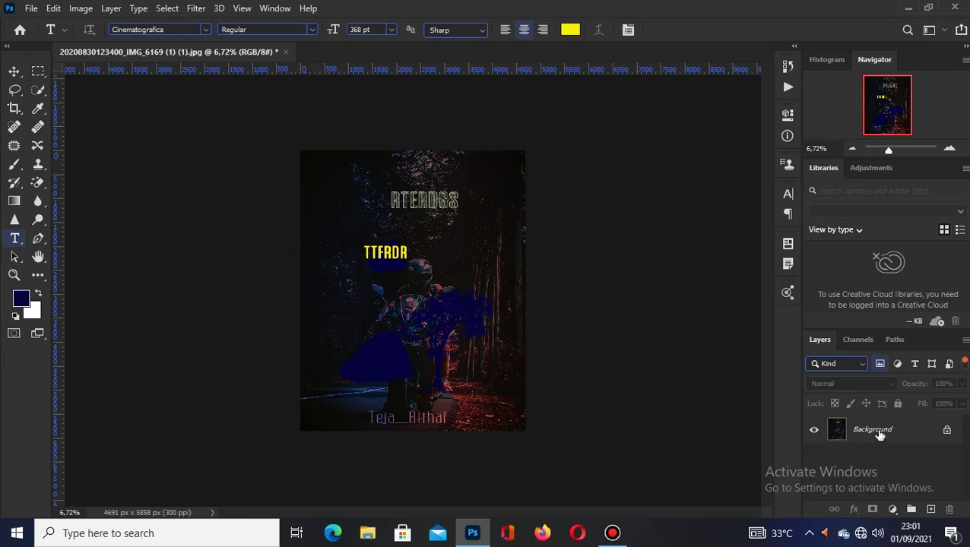
left_click(879, 364)
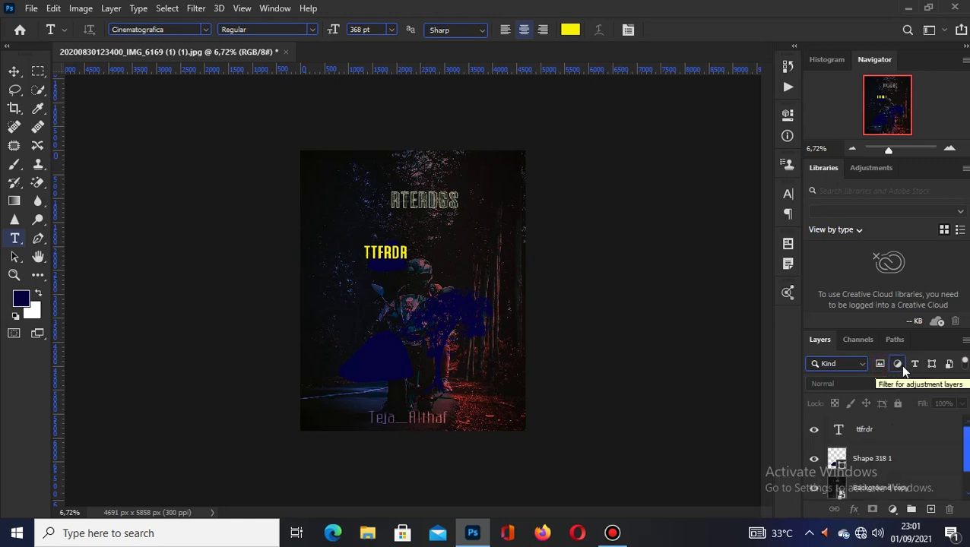
left_click(898, 364)
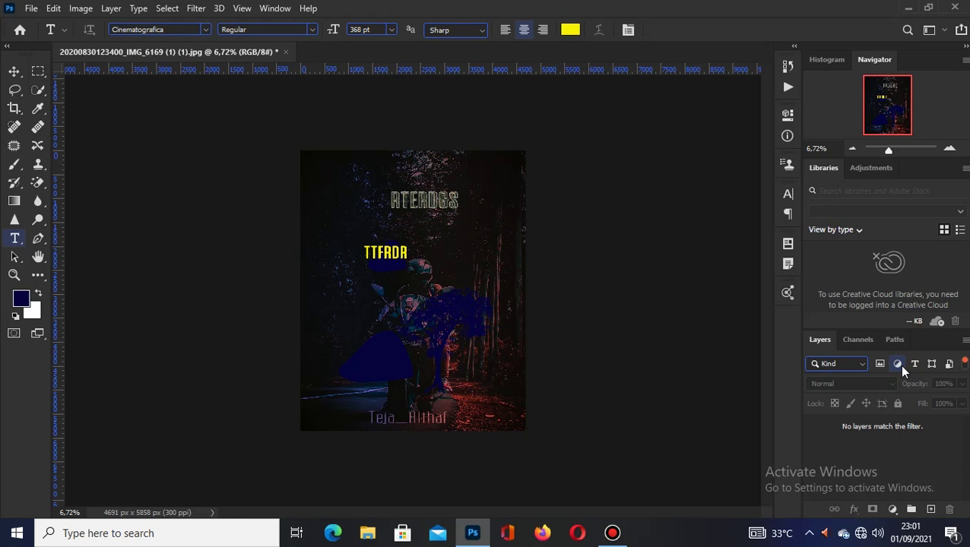
left_click(898, 364)
Step: Add a Brightness/Contrast adjustment layer with its default values above the text layer
left_click(892, 509)
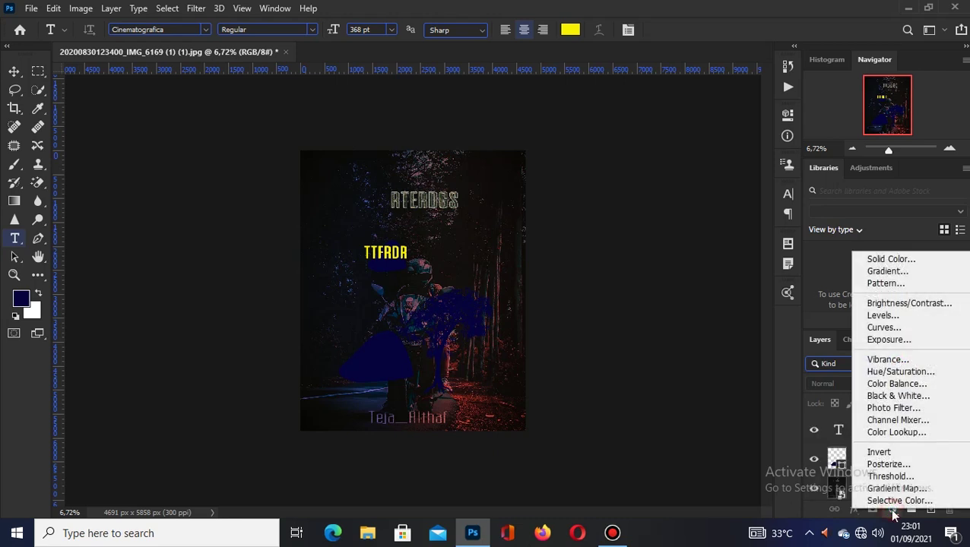
left_click(904, 303)
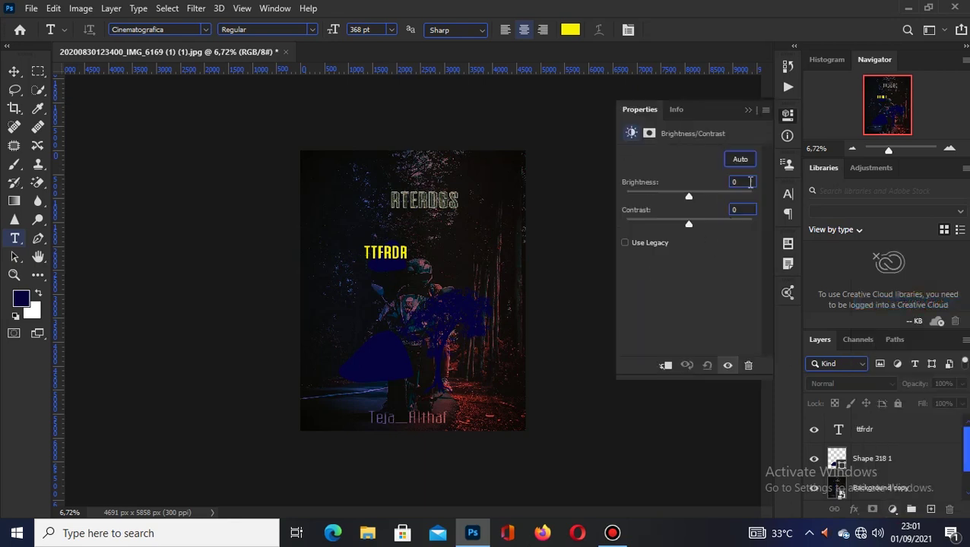
left_click(748, 110)
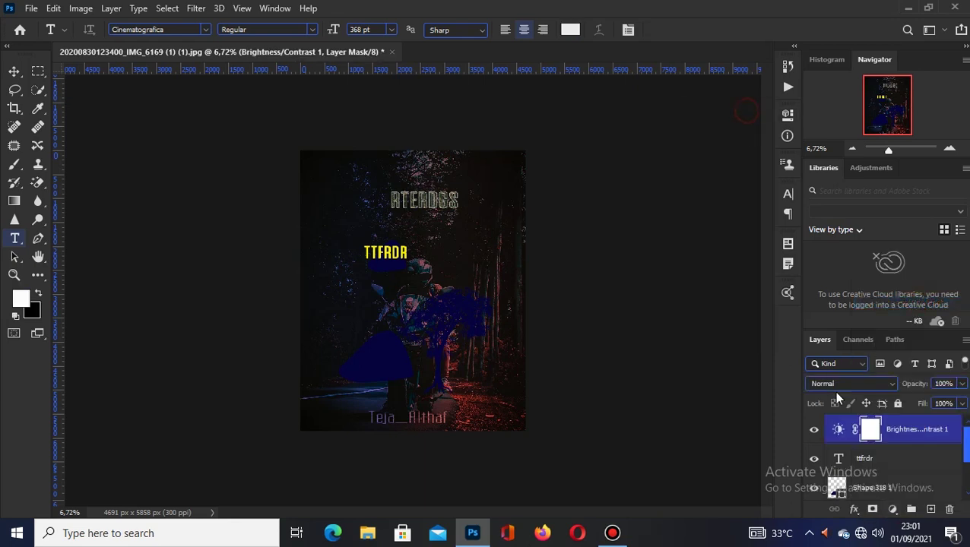
Step: Filter the layers in turn by adjustment, type, shape and smart object kinds, clearing each filter before the following one
left_click(897, 364)
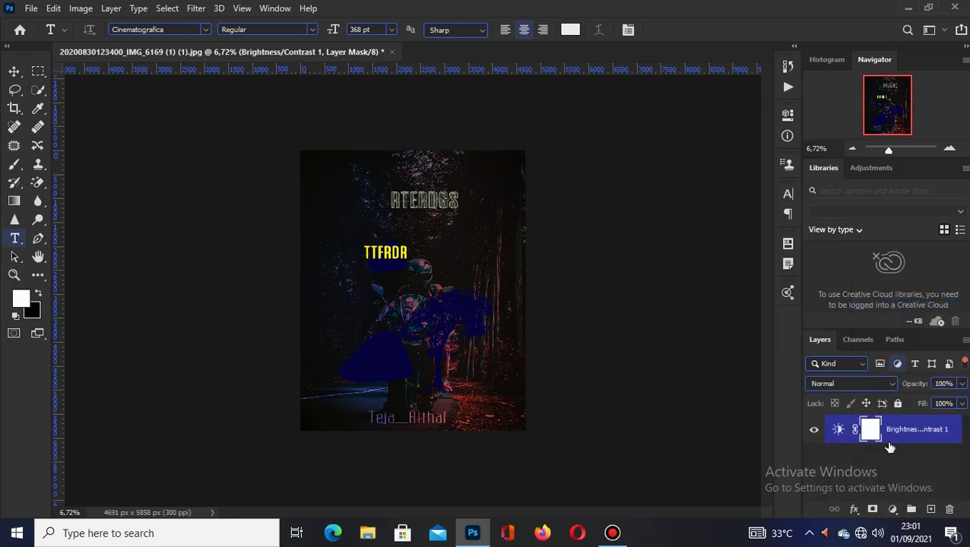
left_click(896, 363)
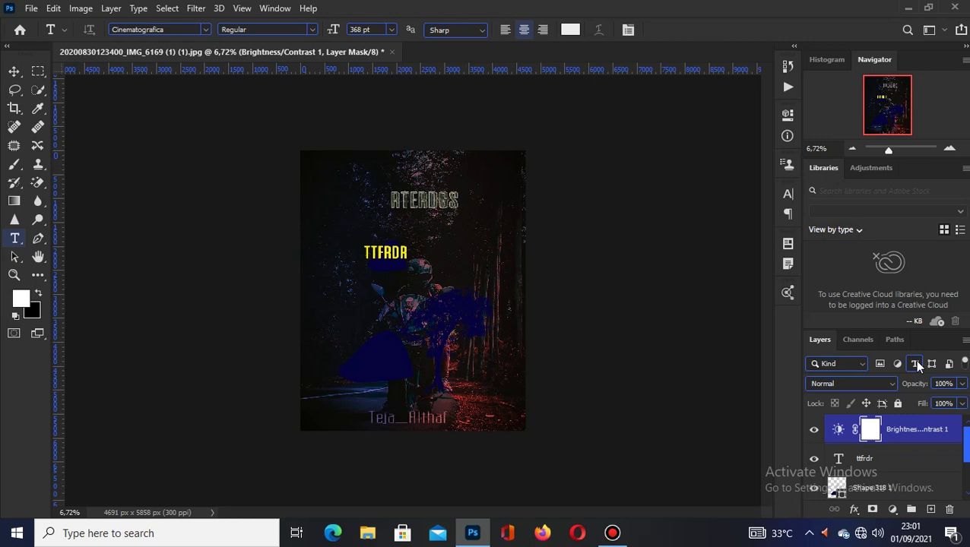
left_click(916, 363)
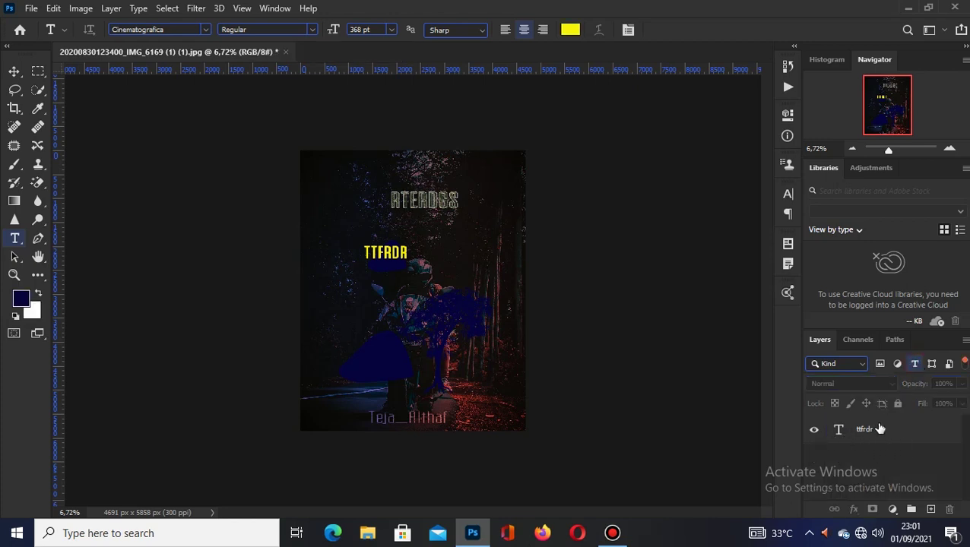
left_click(913, 364)
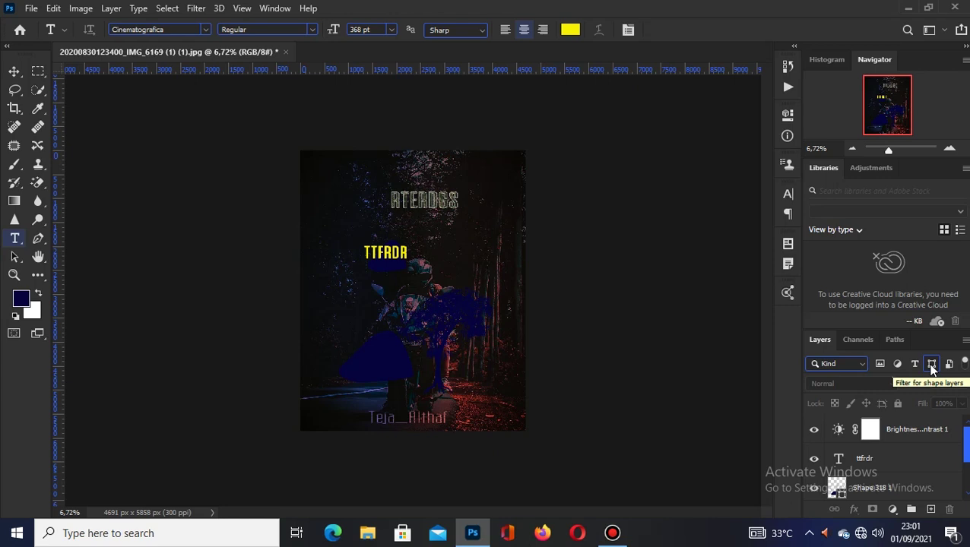
left_click(931, 364)
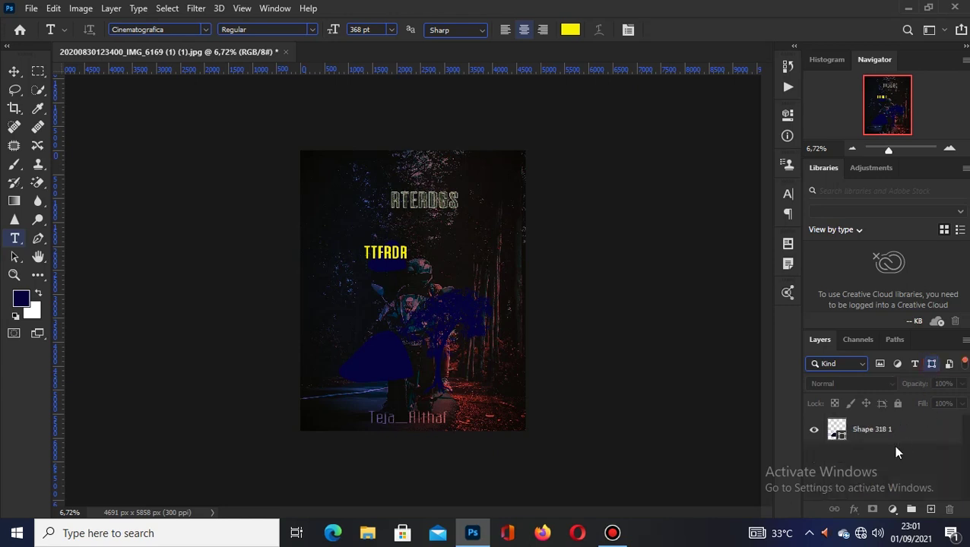
left_click(933, 365)
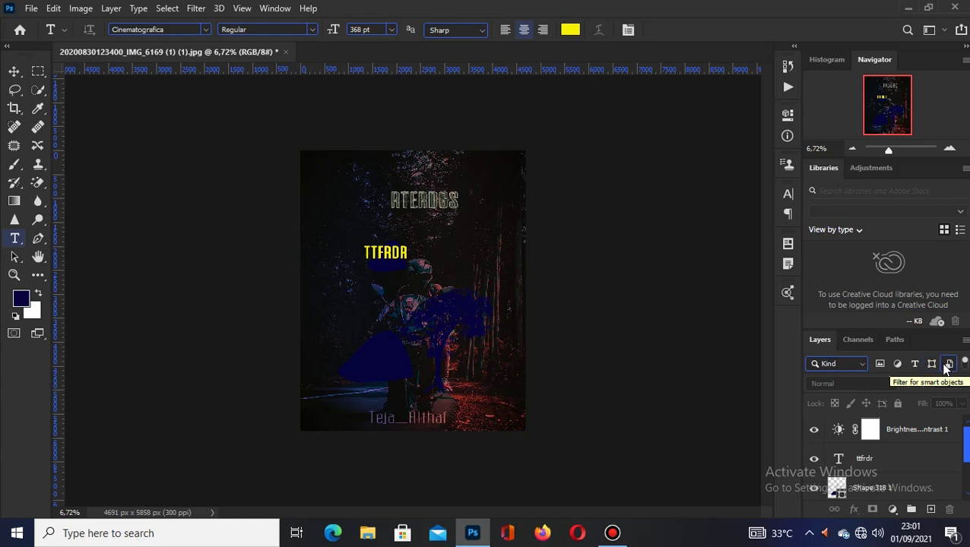
left_click(948, 365)
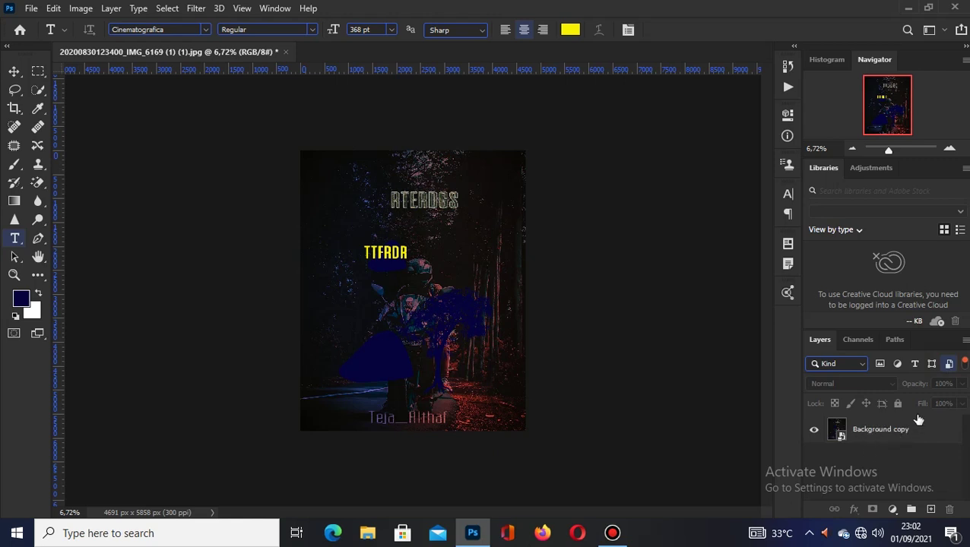
left_click(947, 365)
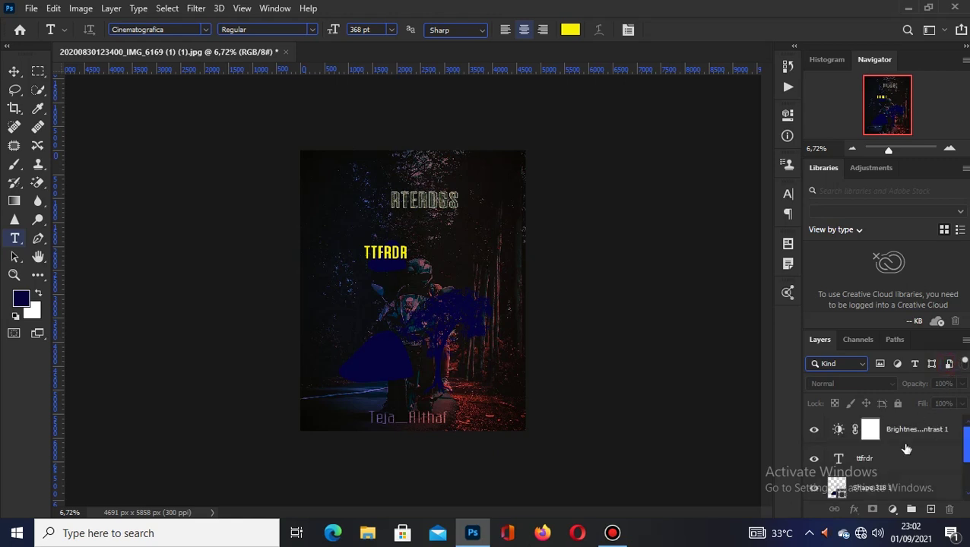
Step: Switch the layer filter criterion from Kind to Name and look through the layer list
left_click(853, 367)
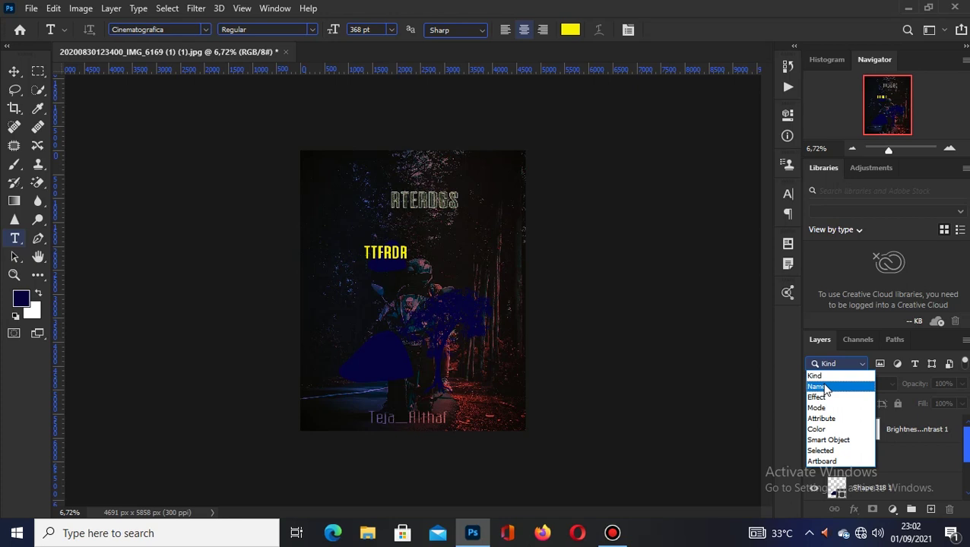
left_click(825, 388)
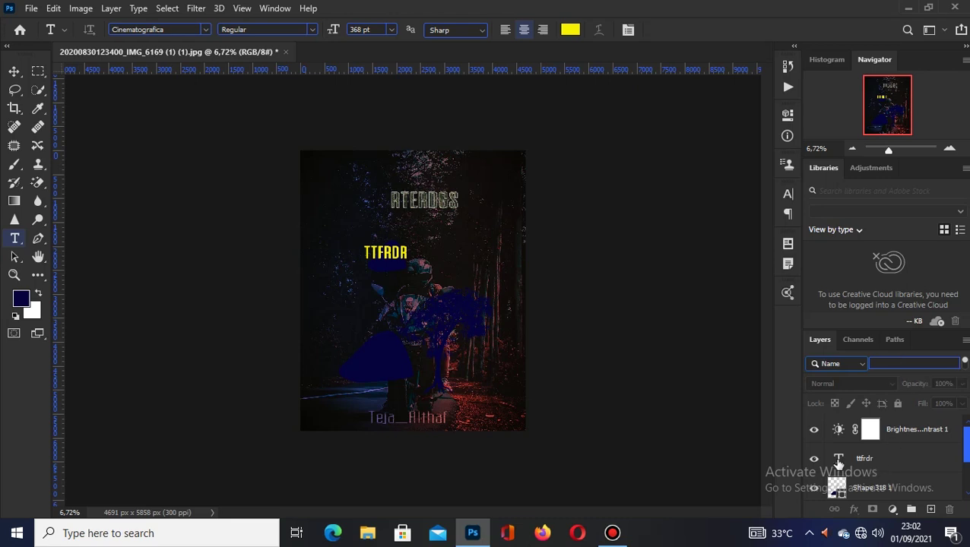
scroll(871, 458, "down", 2)
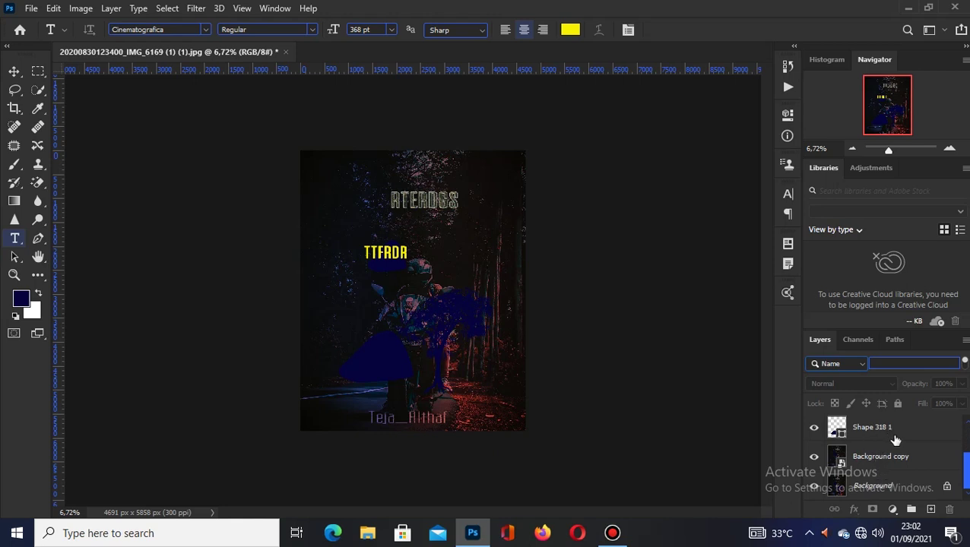
scroll(893, 439, "up", 2)
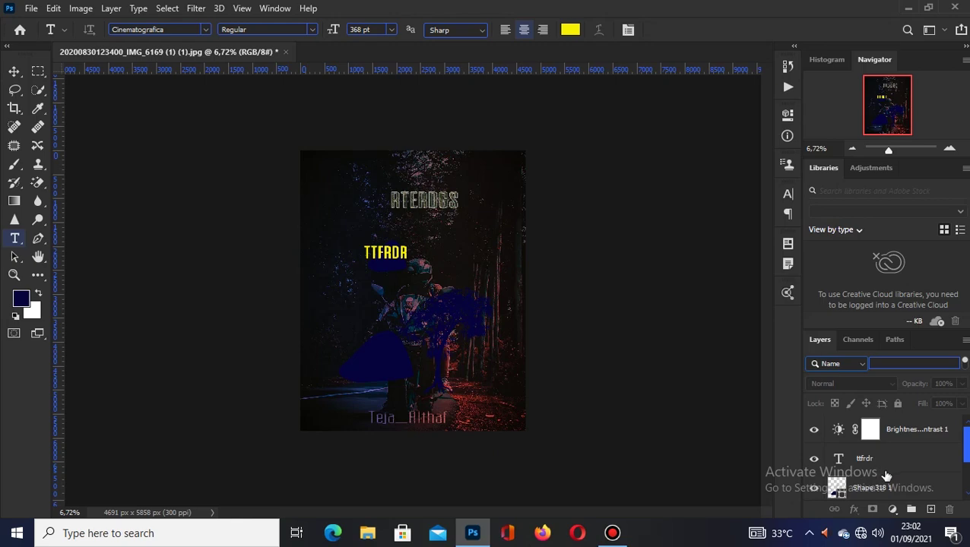
Step: Rename the Background copy smart object layer as abc
scroll(901, 483, "down", 2)
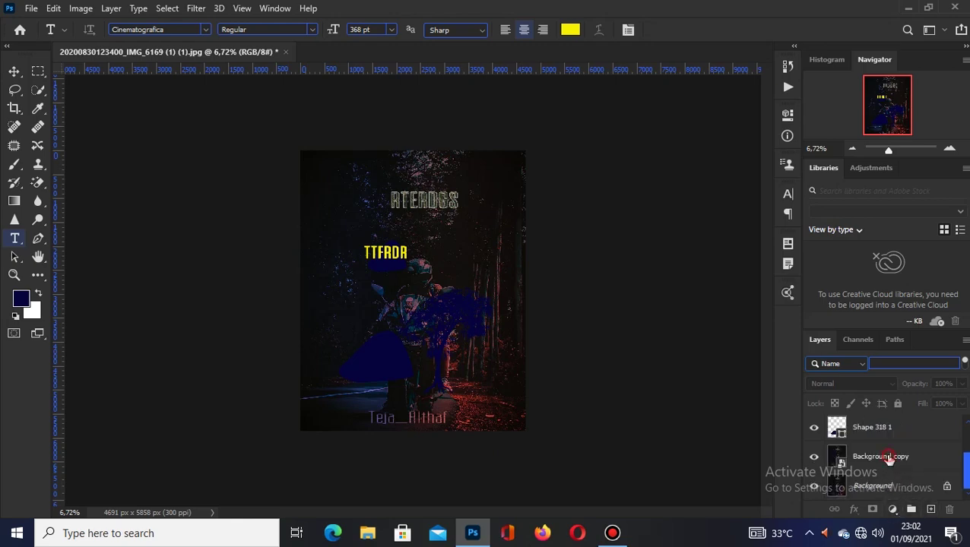
left_click(881, 458)
right_click(880, 457)
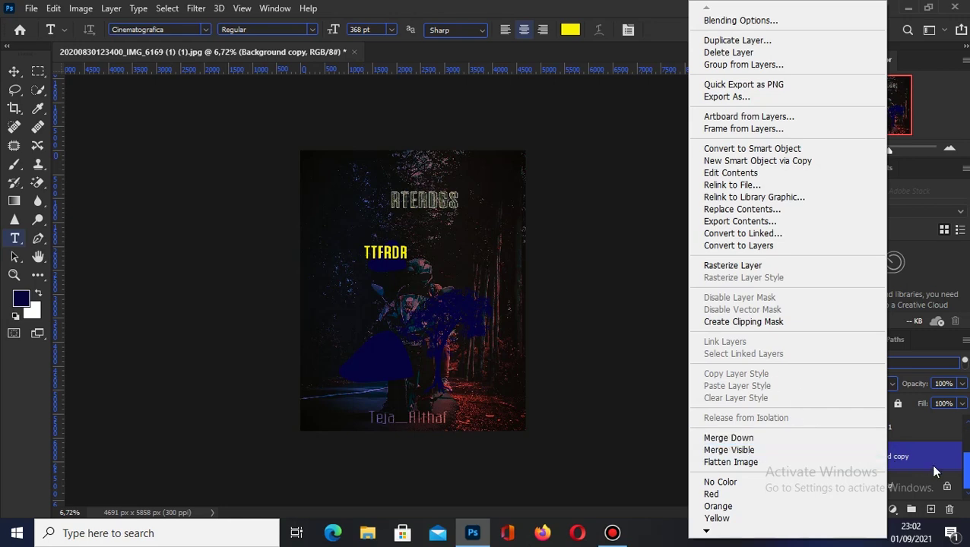
left_click(899, 461)
double_click(882, 457)
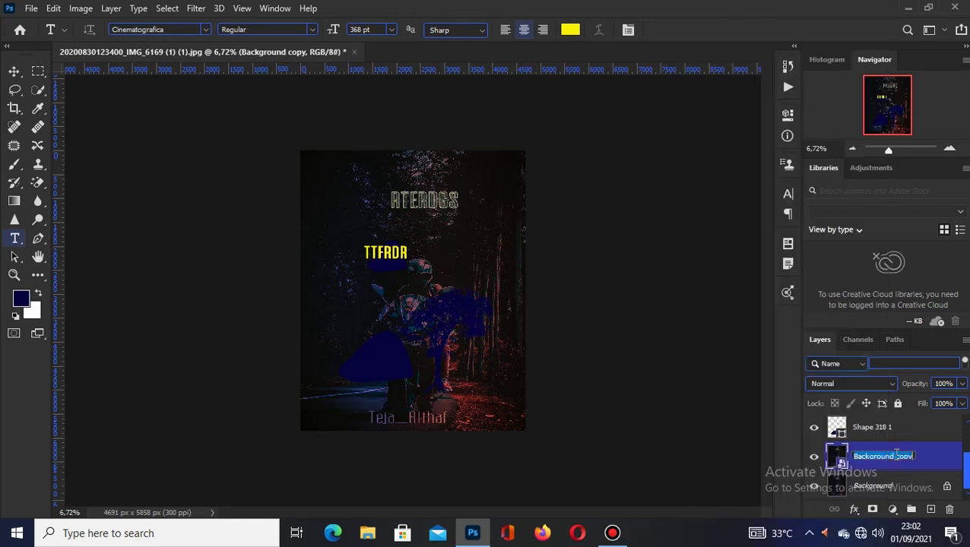
type("abc")
key("Return")
scroll(879, 461, "up", 2)
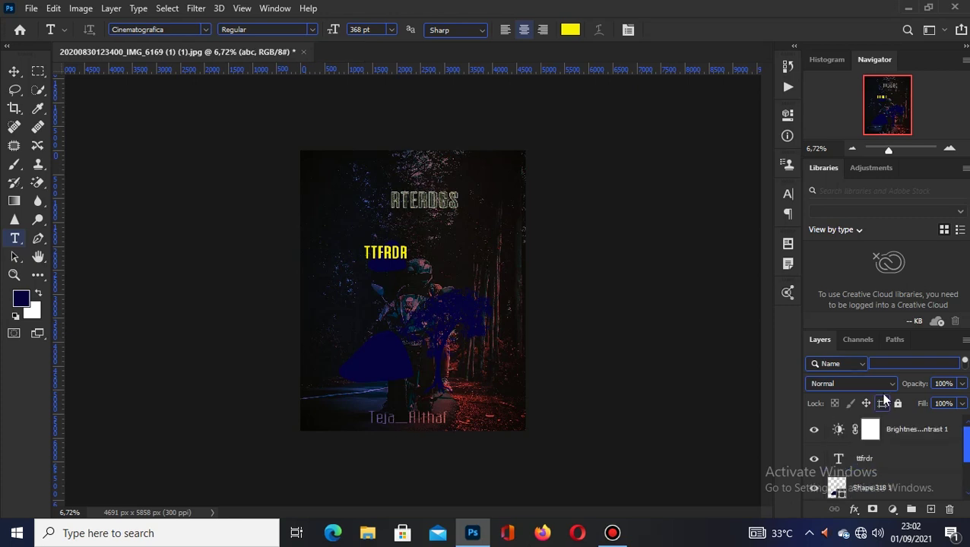
Step: Filter the layers by the name abc
left_click(852, 365)
left_click(834, 386)
type("abc")
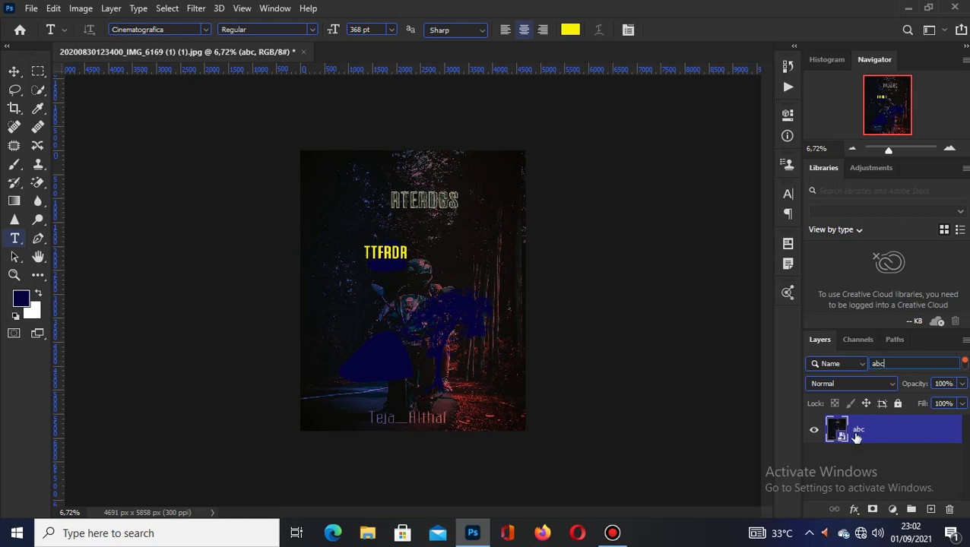
Step: Filter the layers by effect, choosing Stroke as the effect to match
left_click(856, 363)
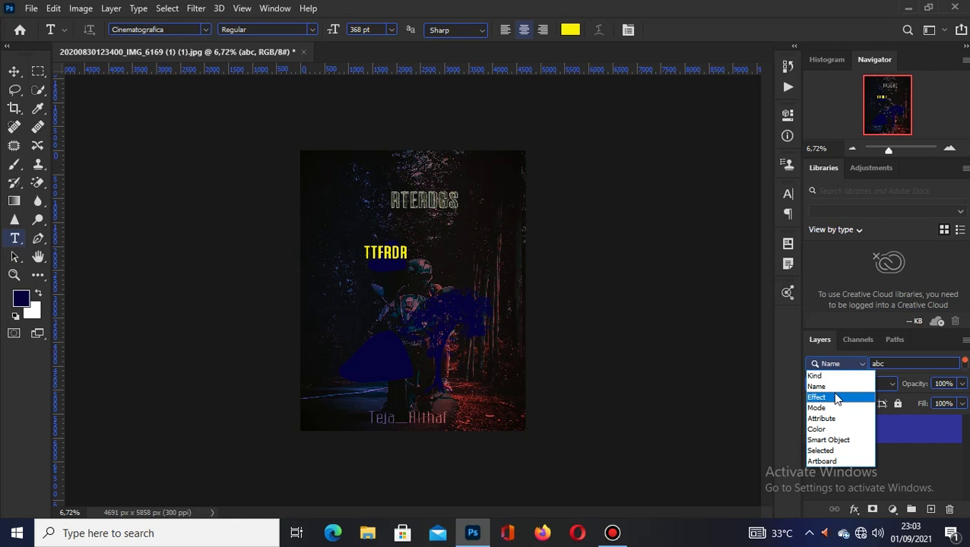
left_click(836, 398)
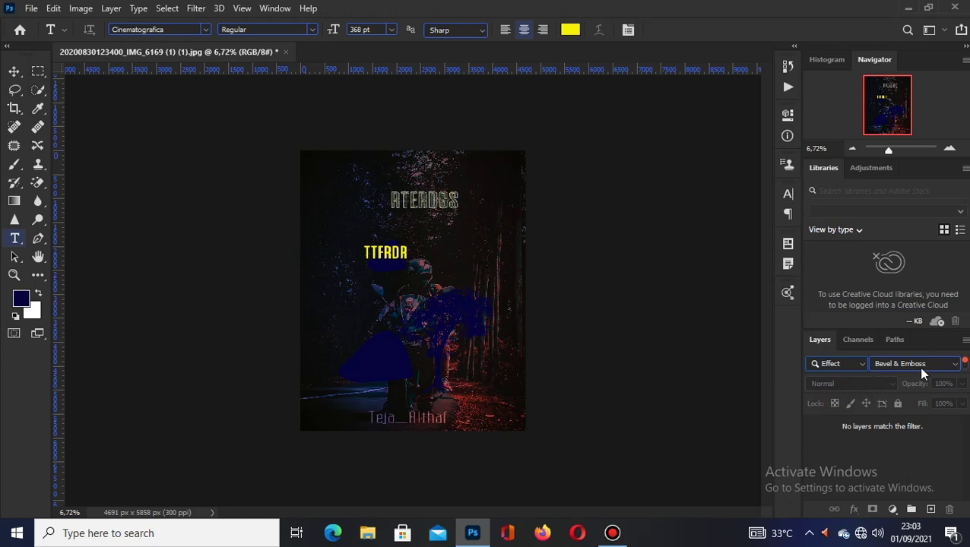
left_click(942, 366)
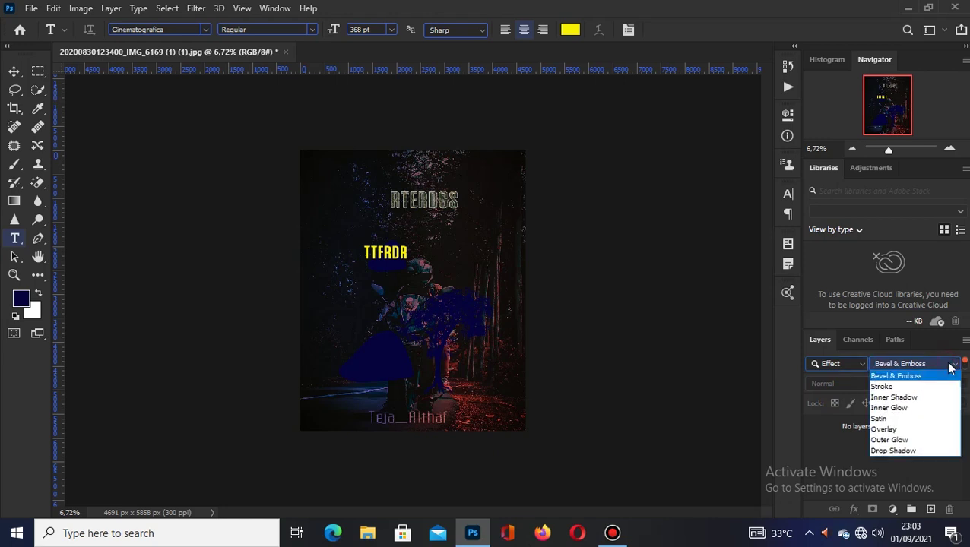
left_click(898, 389)
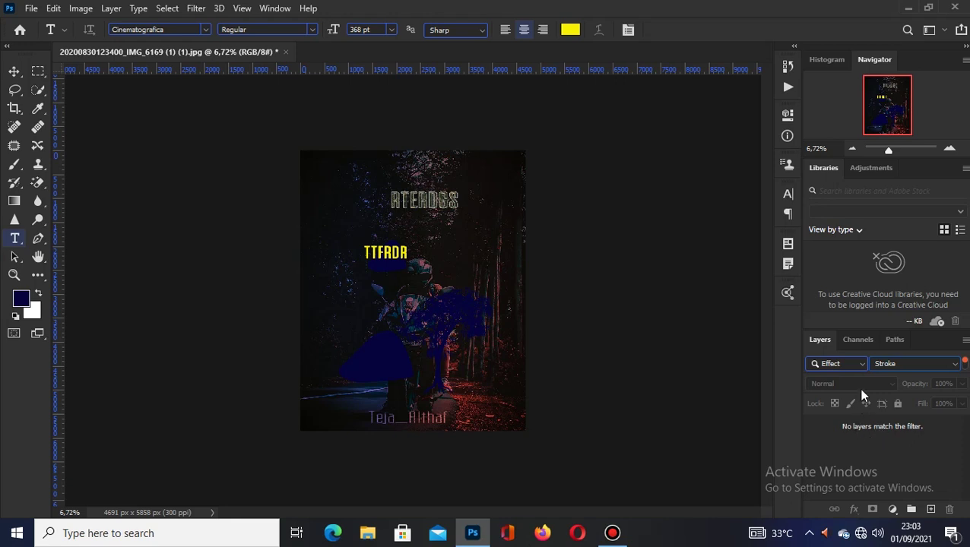
Step: Return the layer filter to Kind and add an outside Stroke effect to the ttfrdr text layer, slightly increasing its size
left_click(858, 369)
left_click(844, 376)
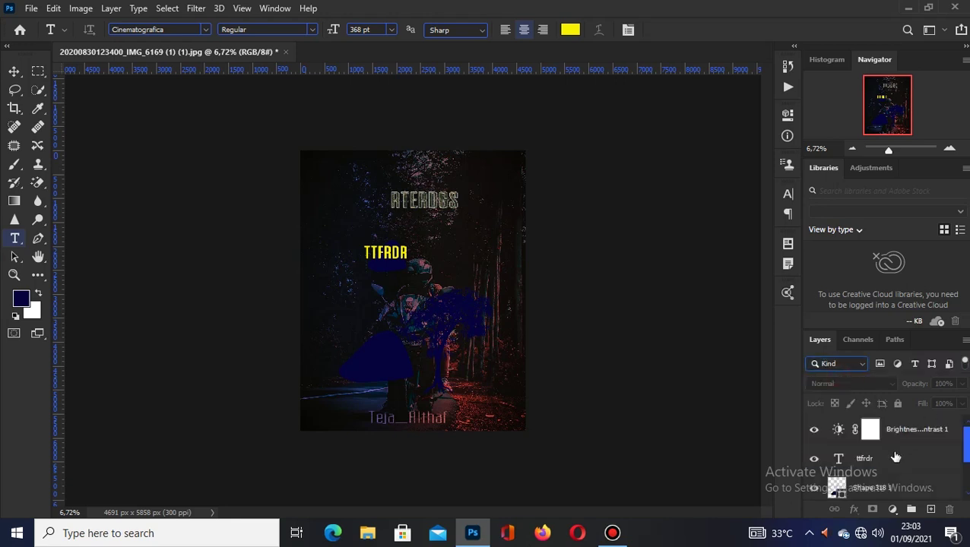
left_click(871, 461)
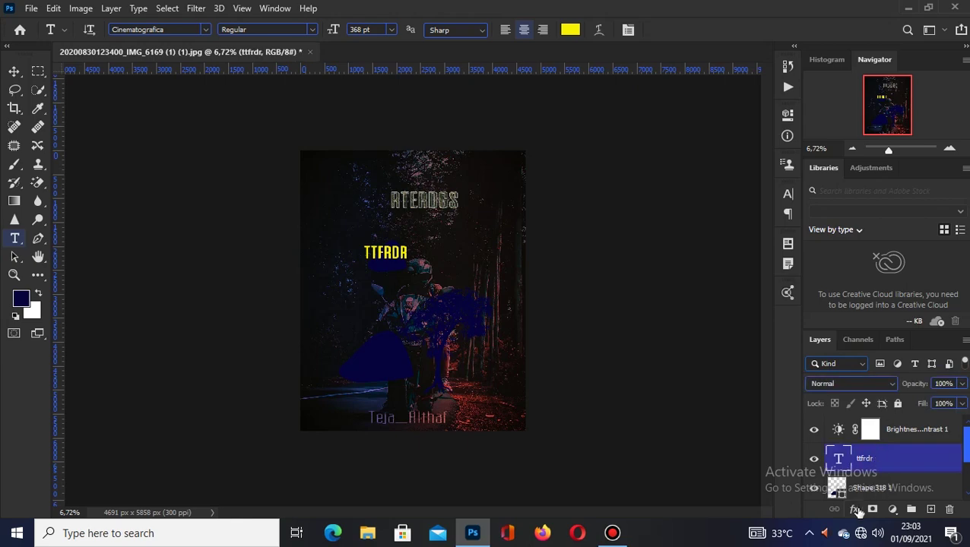
left_click(853, 509)
left_click(890, 401)
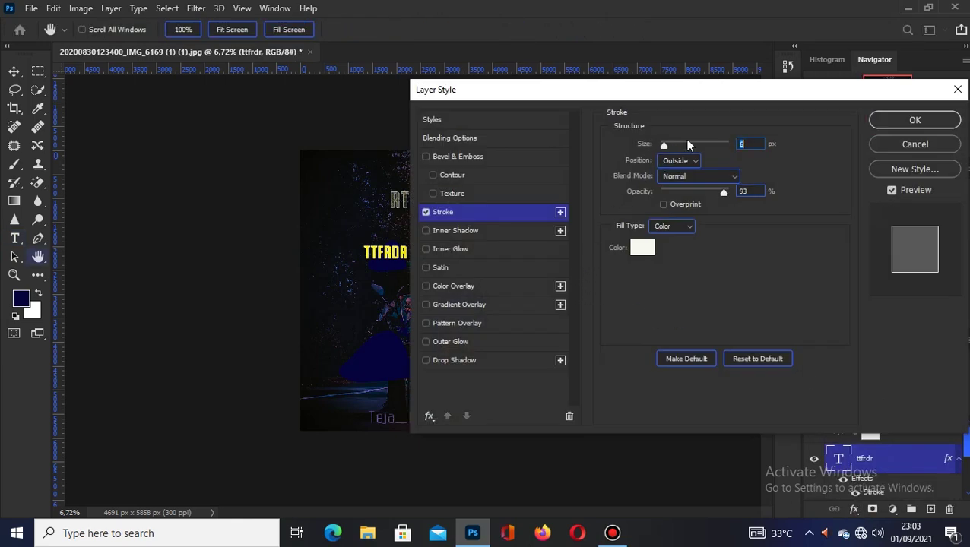
left_click_drag(802, 110, 830, 154)
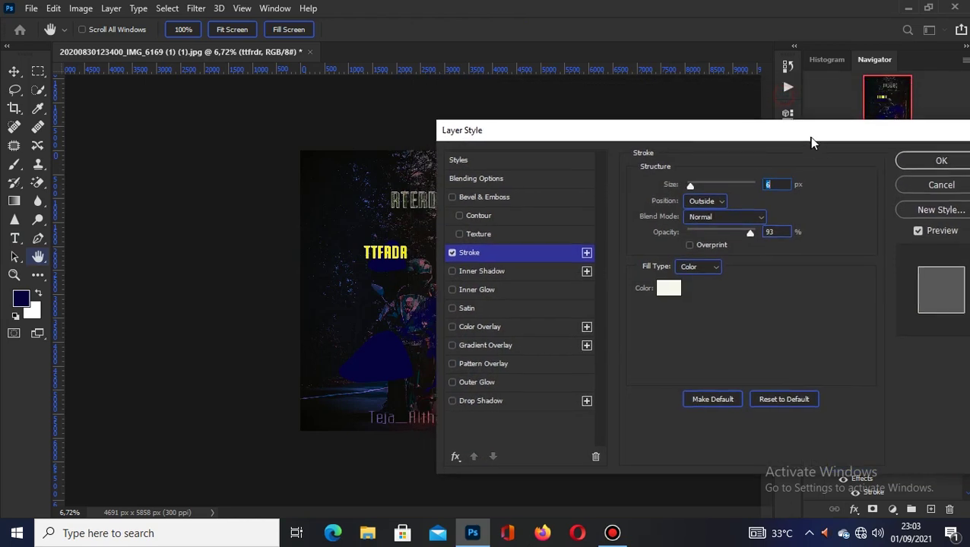
left_click_drag(694, 188, 697, 188)
left_click(942, 162)
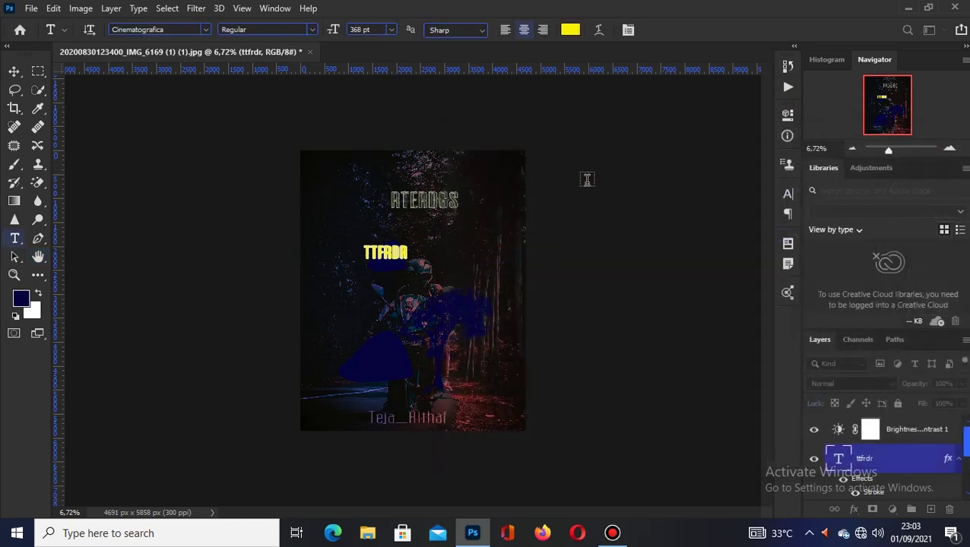
left_click(863, 384)
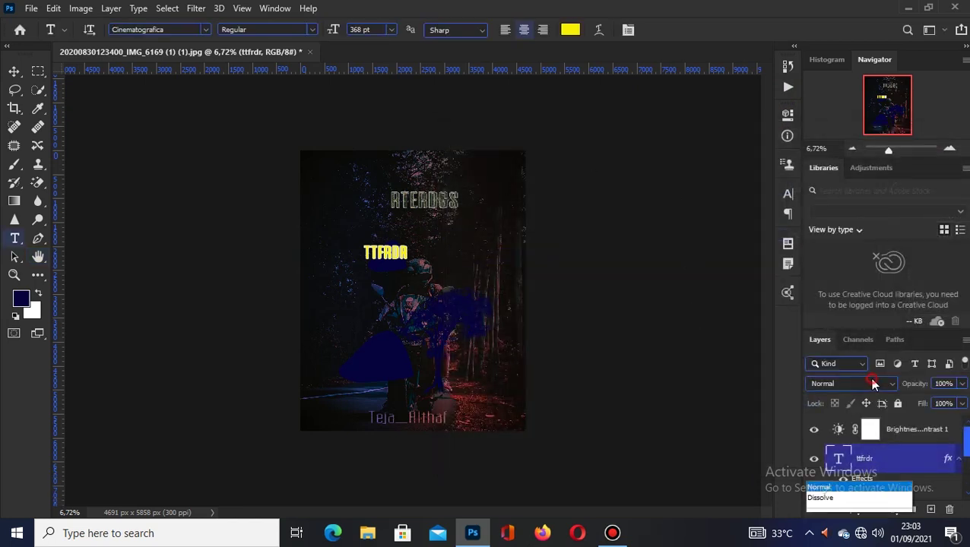
left_click(926, 442)
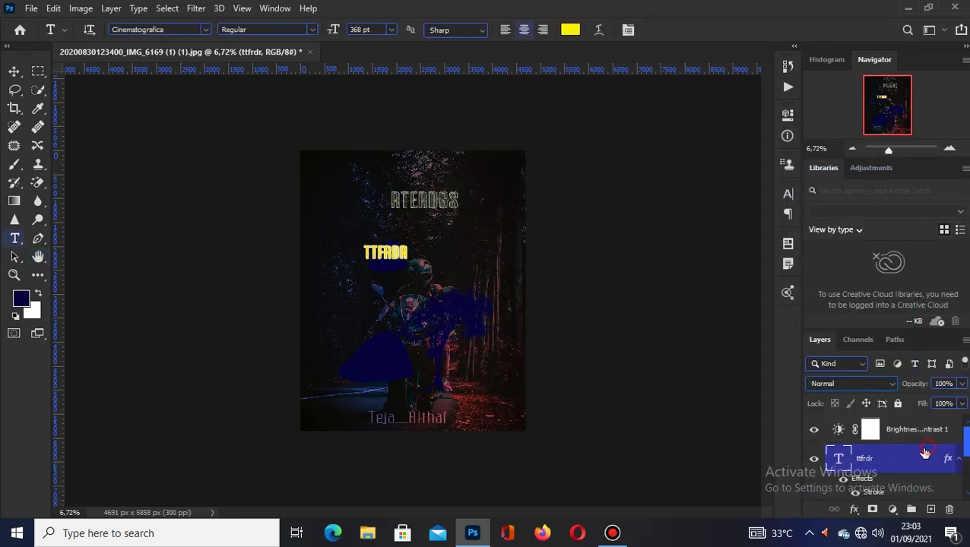
Step: Filter the layers by effect again, first for Stroke and then for Bevel & Emboss
left_click(858, 366)
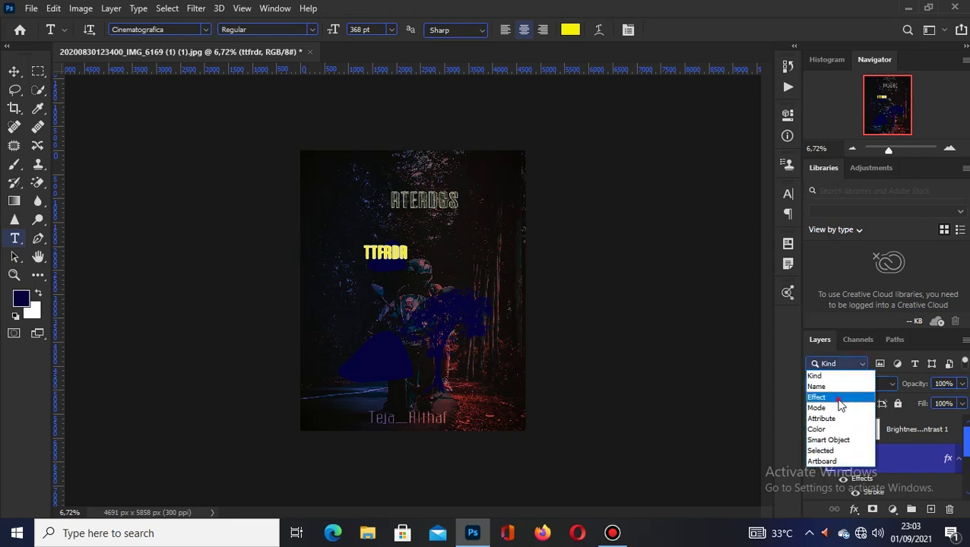
left_click(839, 400)
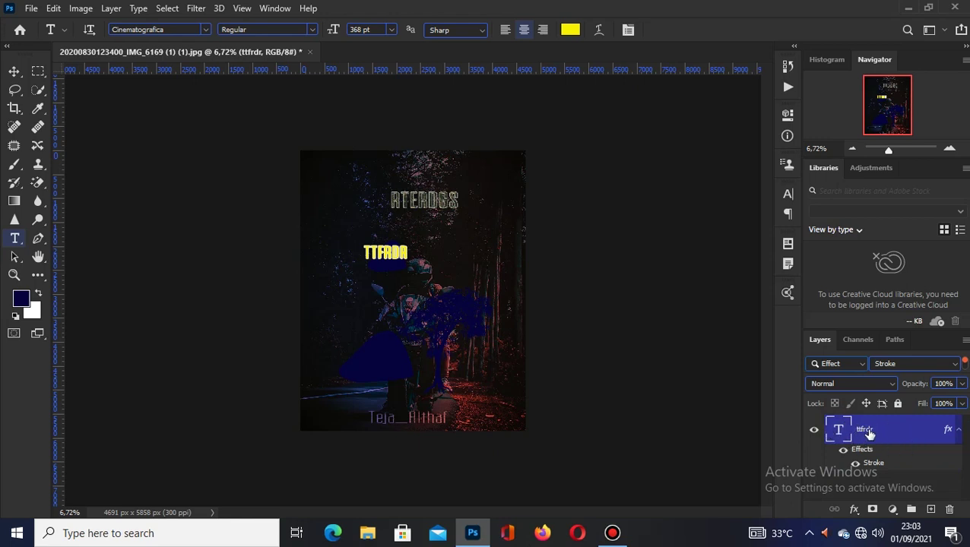
left_click(924, 364)
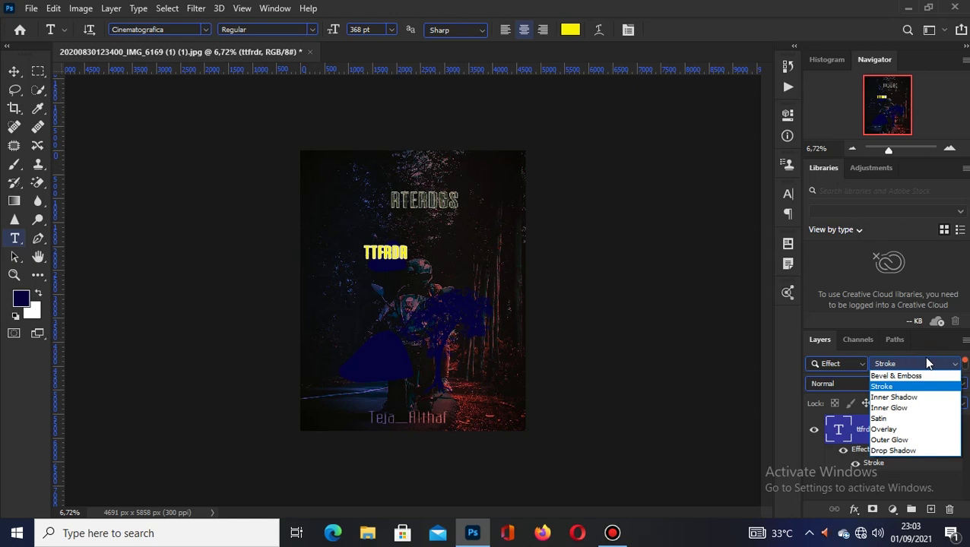
left_click(921, 376)
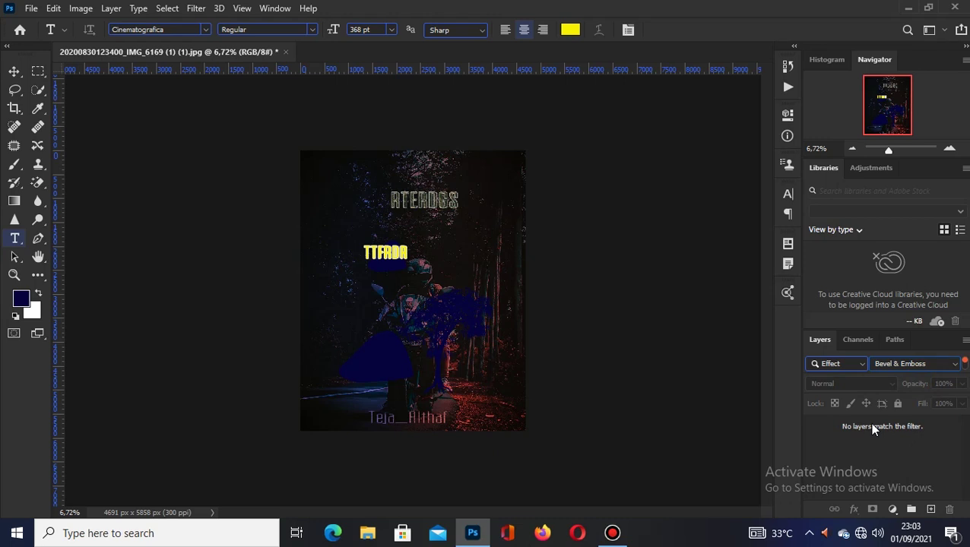
Step: Filter the layers by blending mode, comparing Normal with Dissolve and ending on Normal
left_click(855, 364)
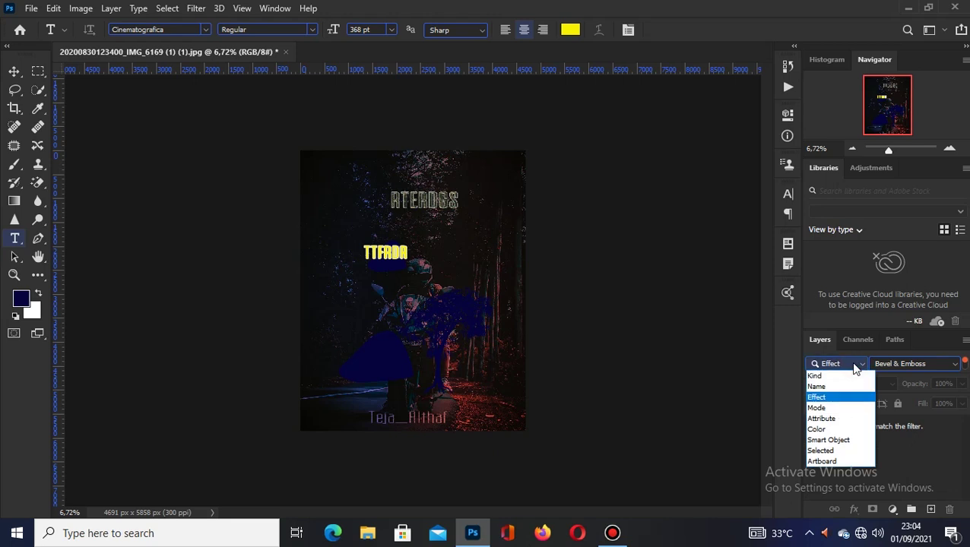
left_click(828, 408)
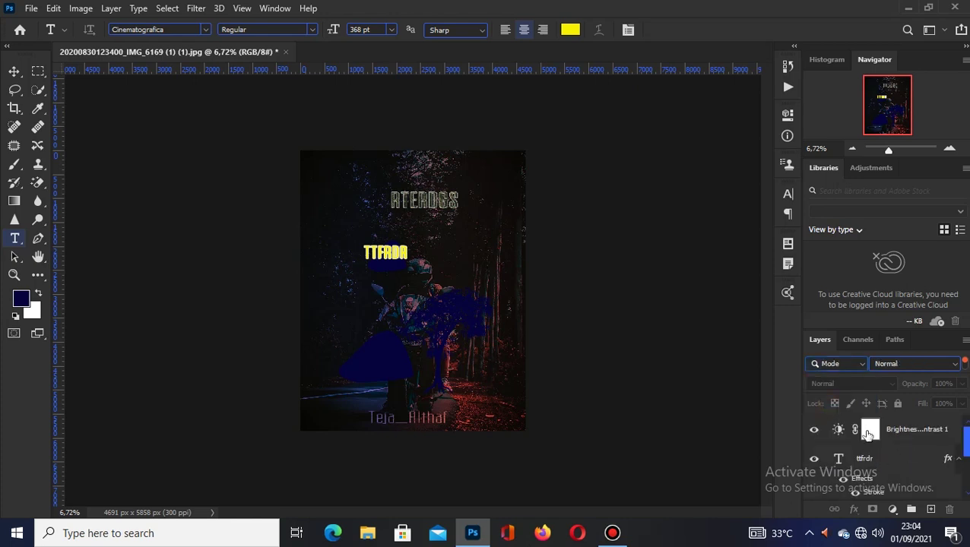
left_click(843, 363)
left_click(822, 408)
left_click(928, 365)
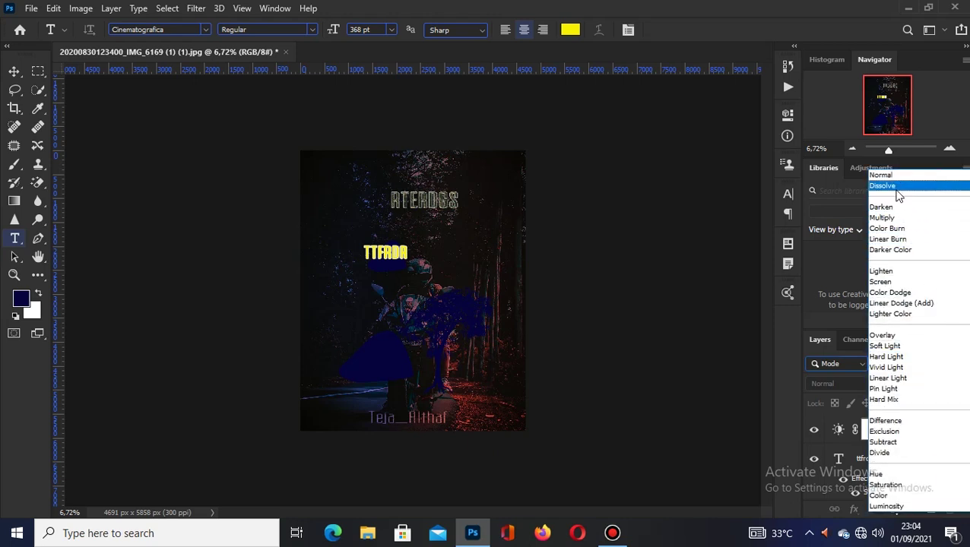
left_click(897, 194)
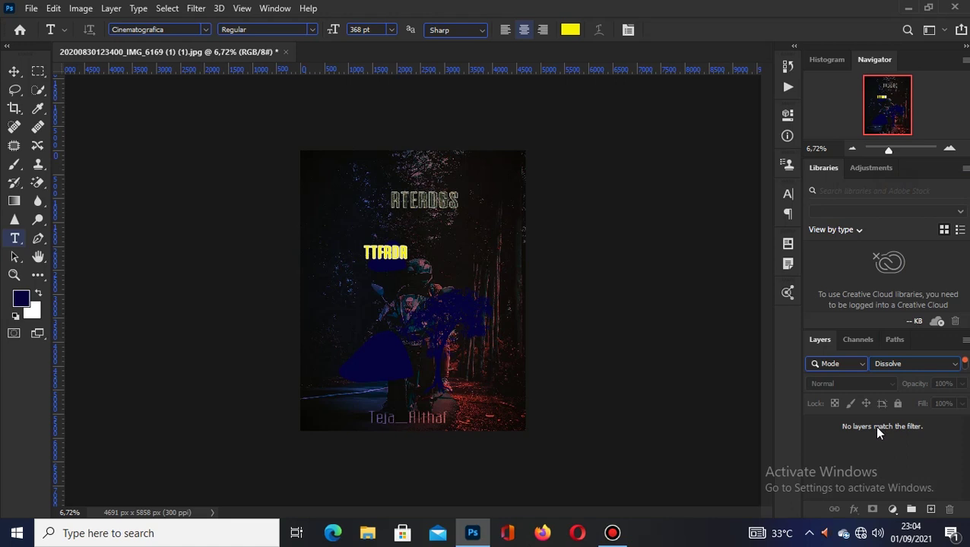
left_click(892, 365)
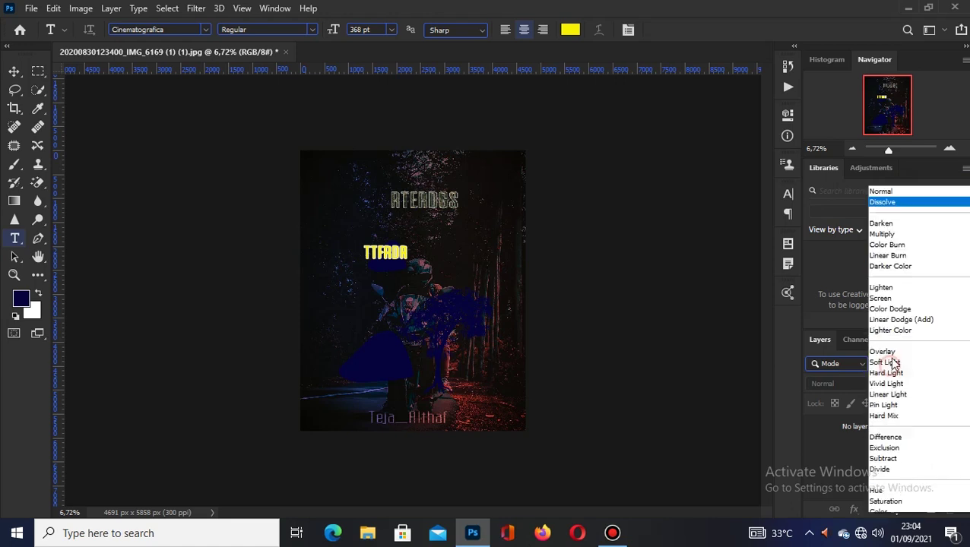
left_click(879, 166)
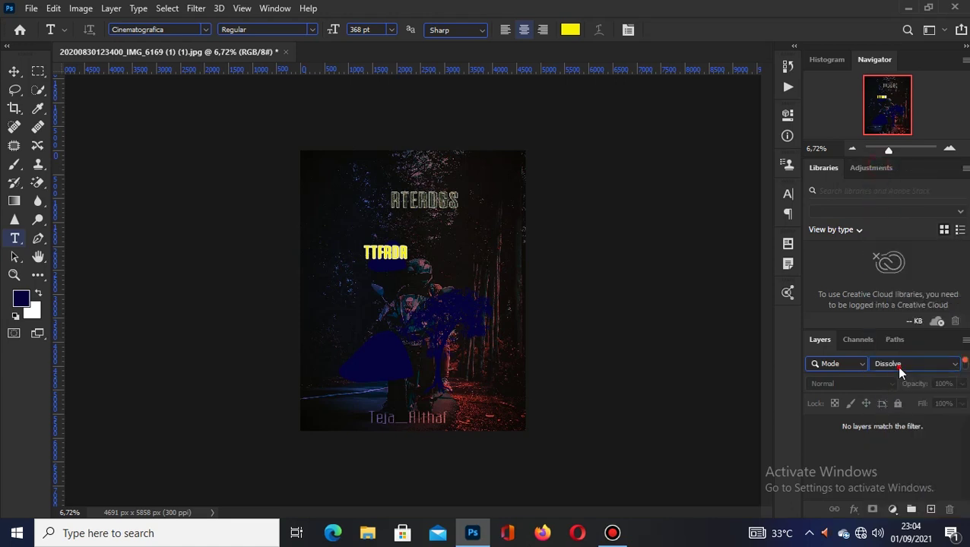
left_click(896, 366)
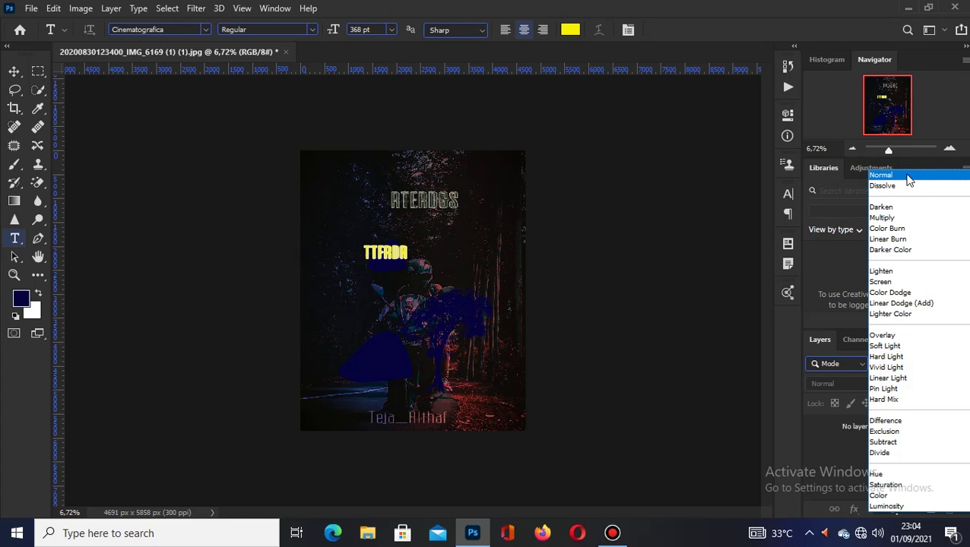
left_click(907, 176)
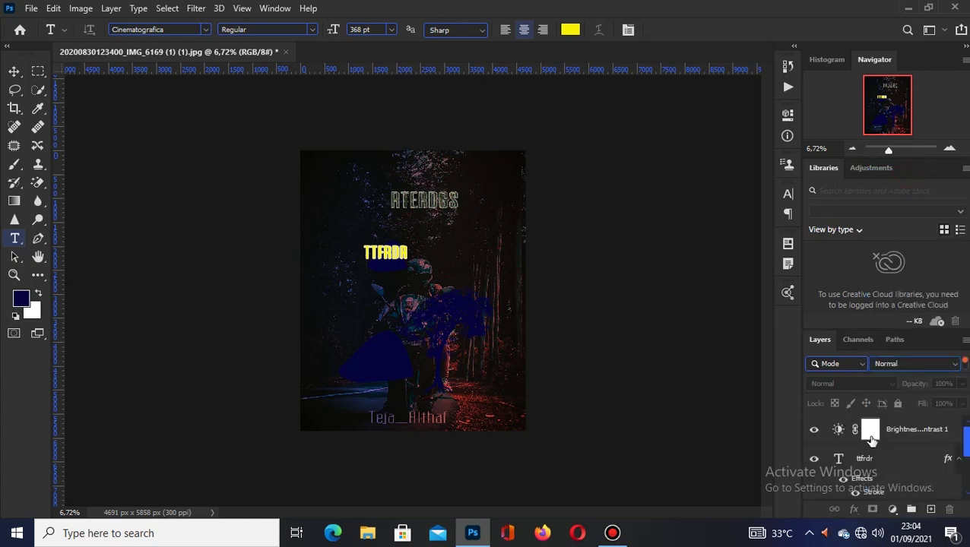
Step: Return the layer filter to Kind and set the ttfrdr text layer's blending mode to Dissolve
left_click(897, 463)
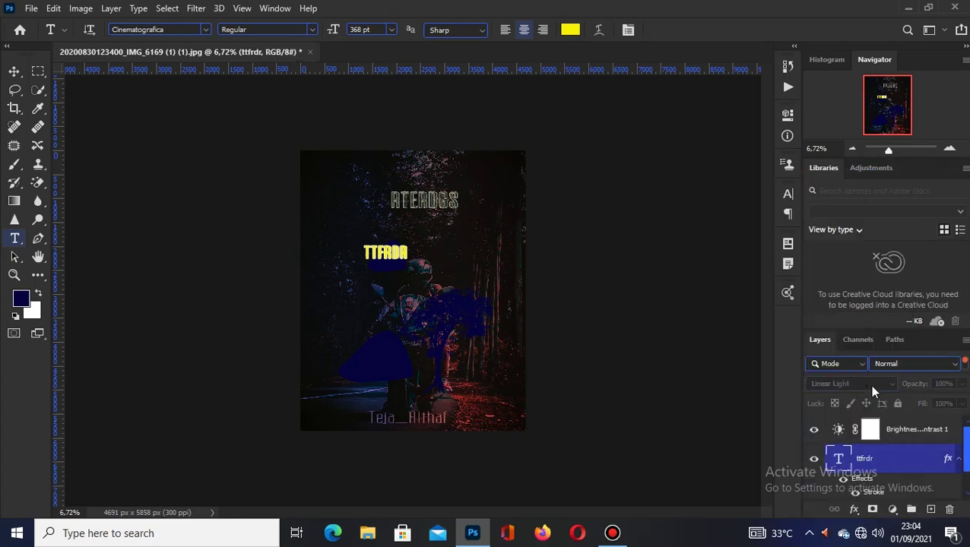
left_click(848, 365)
left_click(830, 378)
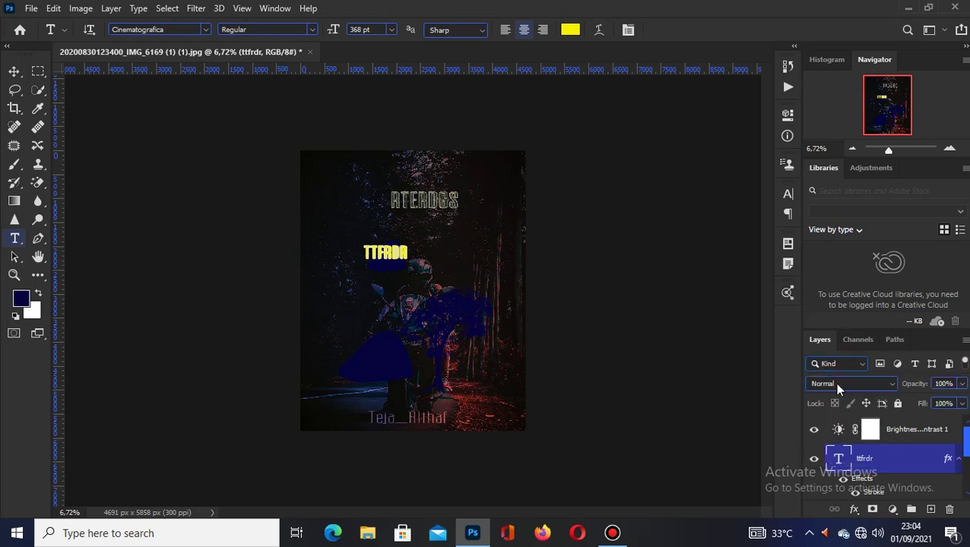
left_click(834, 383)
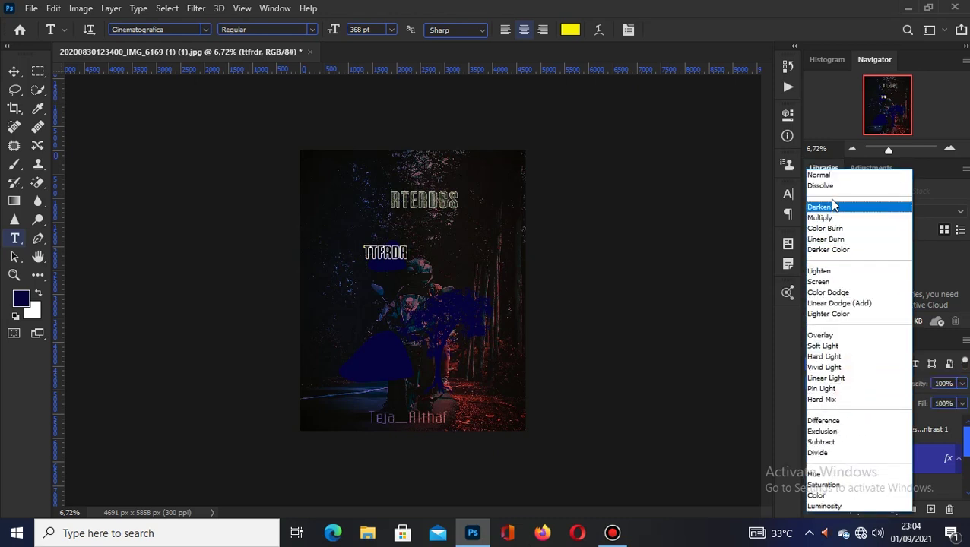
left_click(834, 186)
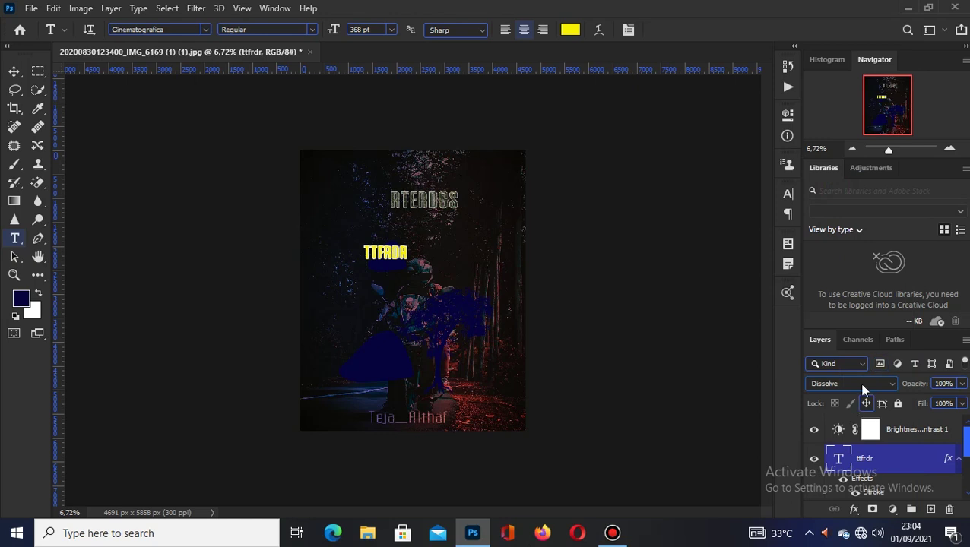
Step: Filter the layers by blending mode for those using Dissolve
left_click(847, 365)
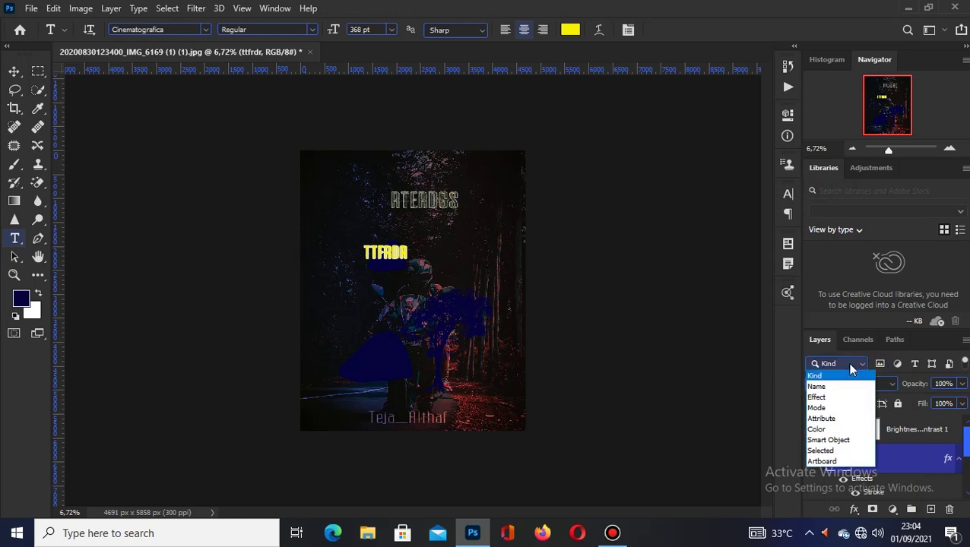
left_click(833, 408)
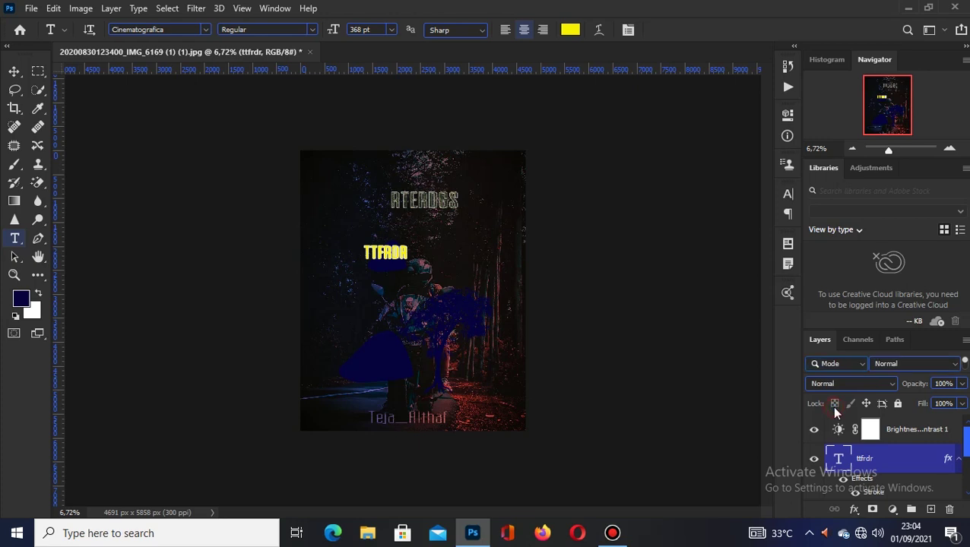
left_click(947, 370)
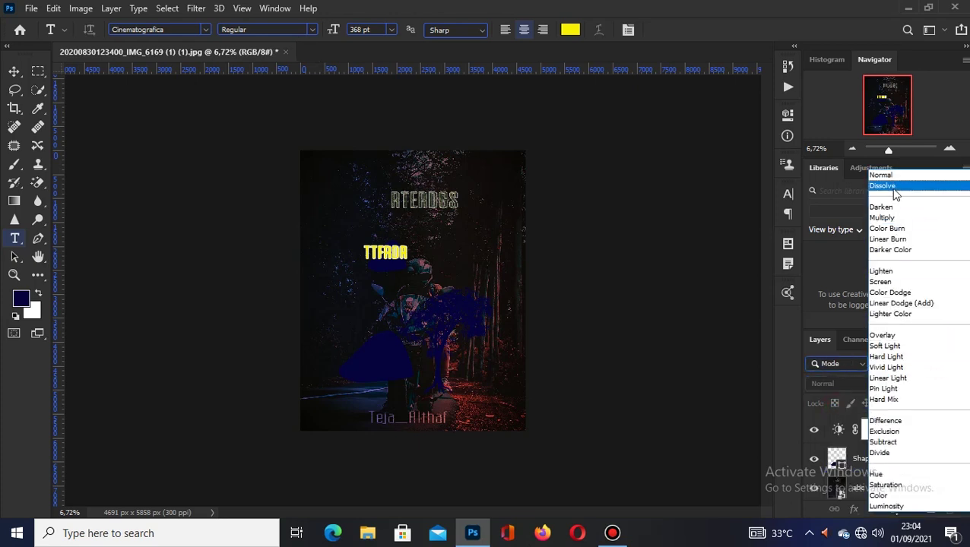
left_click(893, 187)
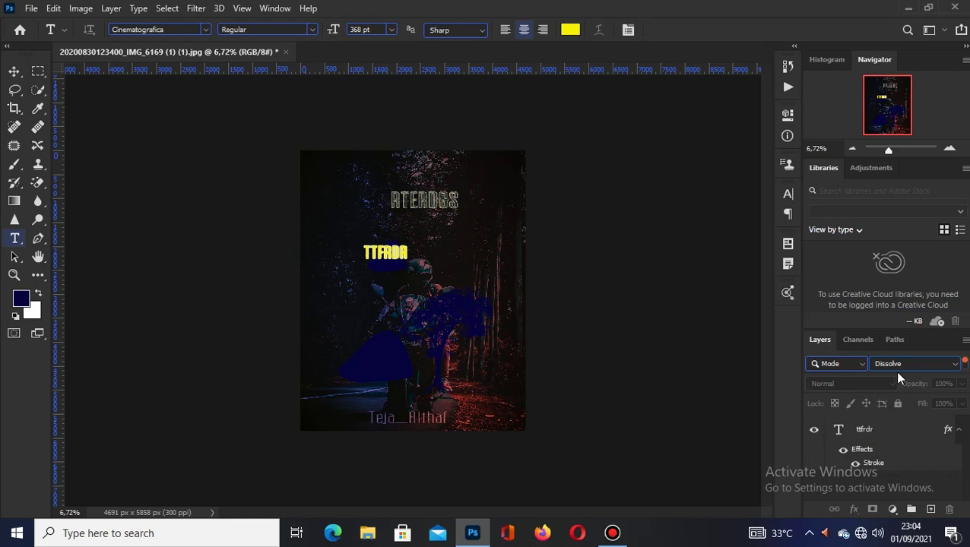
Step: Filter the layers by attribute, review the available attributes and choose Visible
left_click(857, 367)
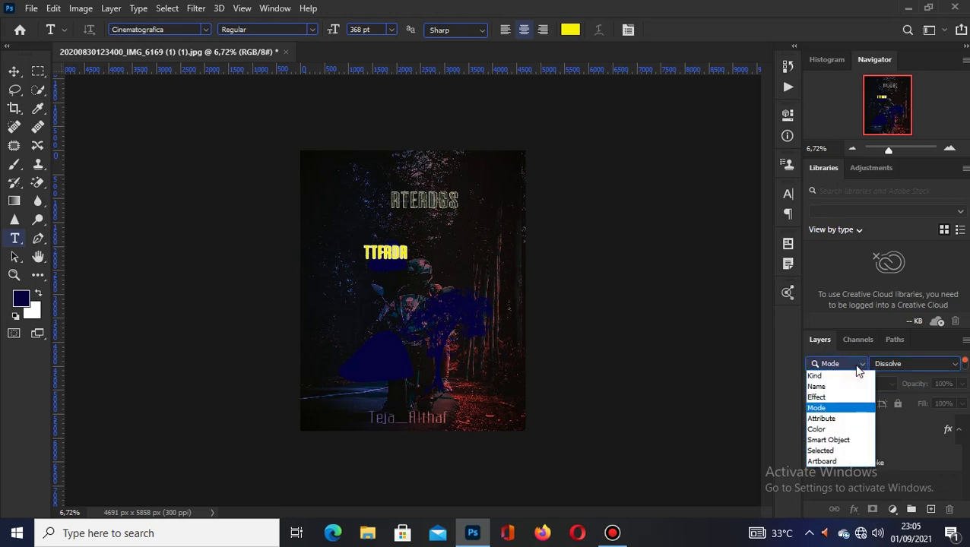
left_click(834, 419)
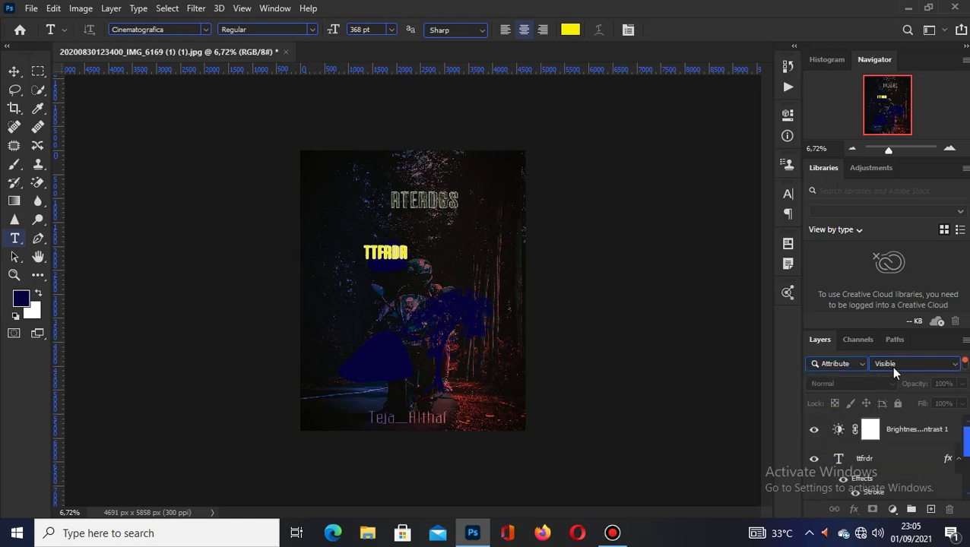
left_click(921, 365)
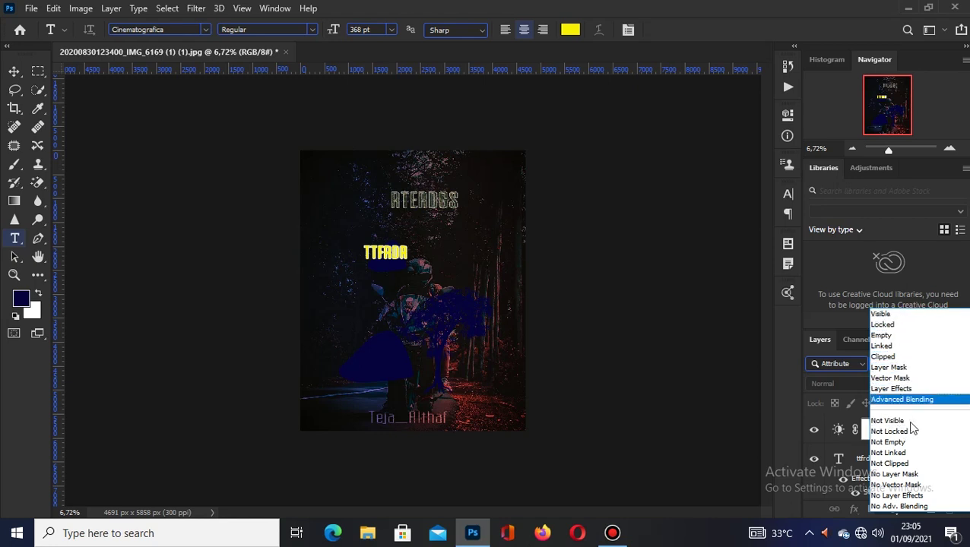
left_click(894, 313)
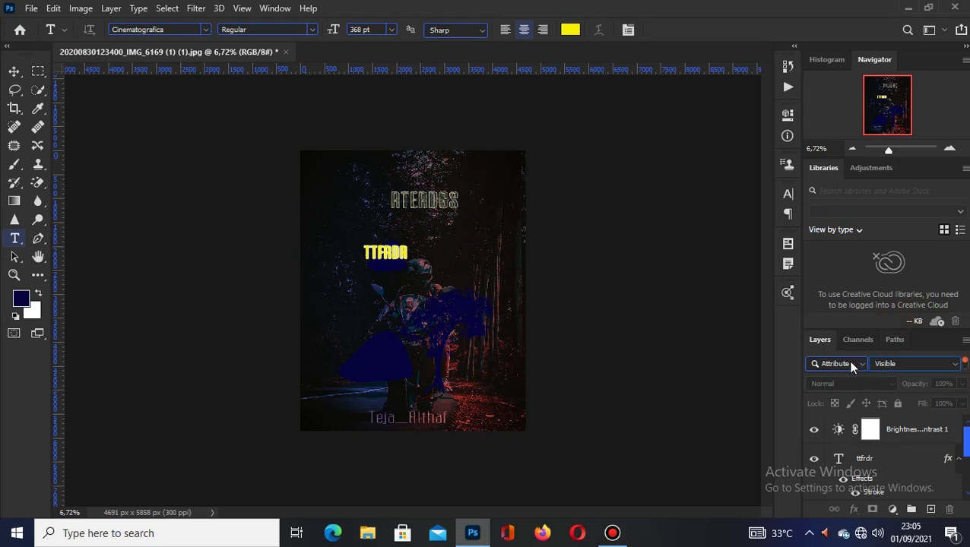
Step: Switch the layer filter to Color, review the layers without a color label and choose Red
left_click(850, 364)
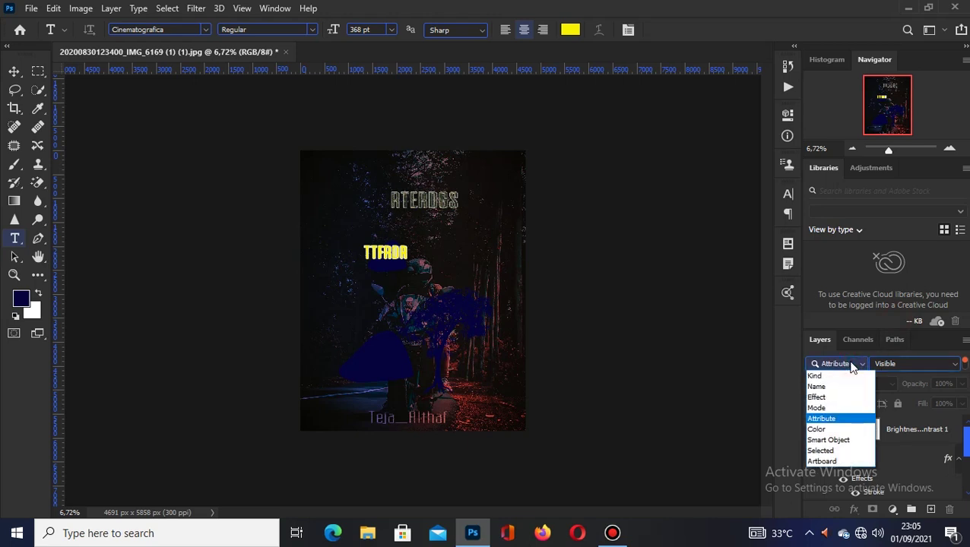
left_click(837, 431)
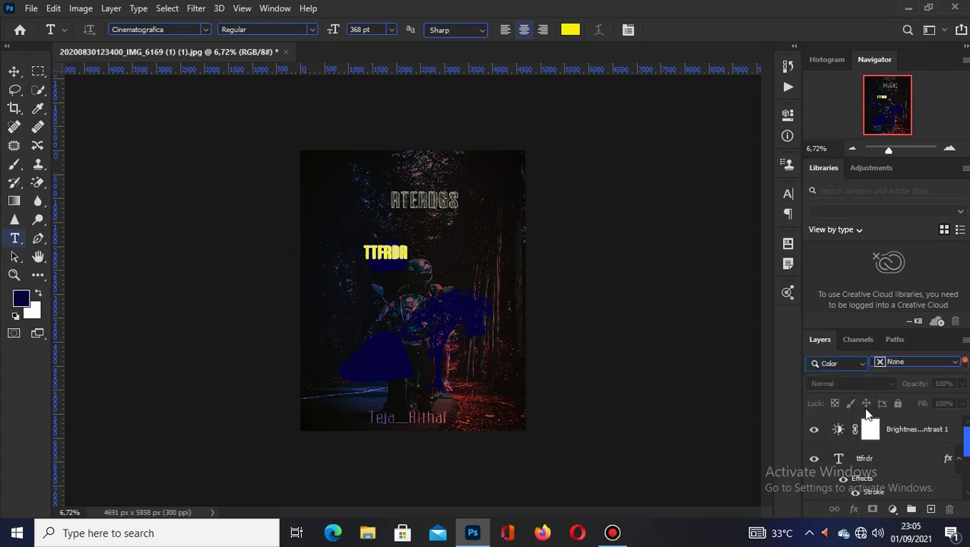
left_click(859, 366)
left_click(838, 431)
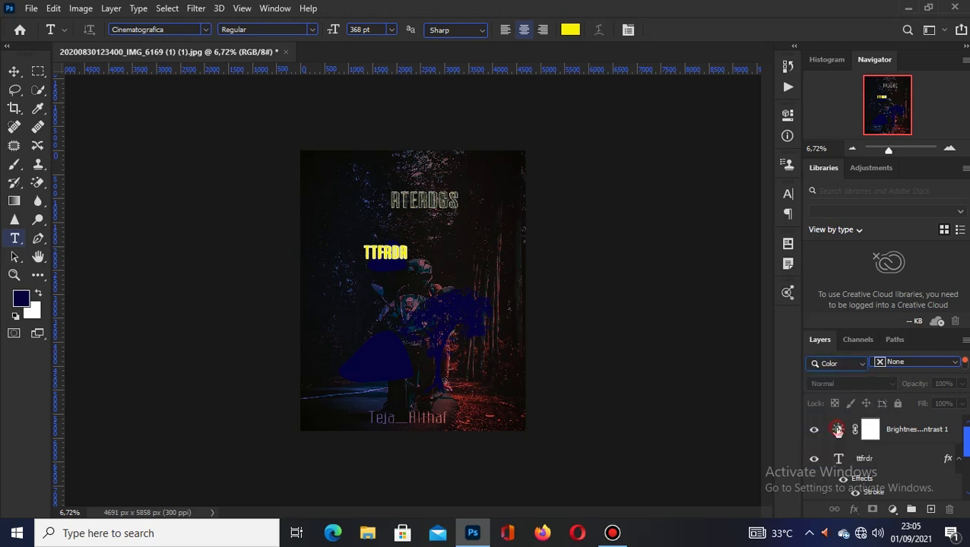
left_click(940, 365)
left_click(939, 364)
scroll(881, 467, "down", 3)
scroll(880, 471, "up", 4)
left_click(942, 367)
left_click(912, 391)
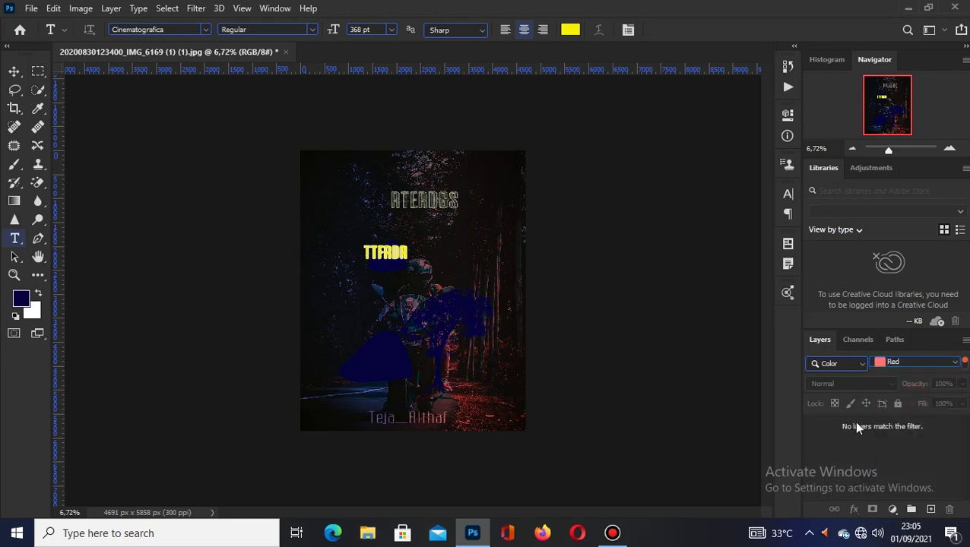
Step: Return the color filter to None and assign the Red color label to the ttfrdr text layer
left_click(945, 370)
left_click(901, 376)
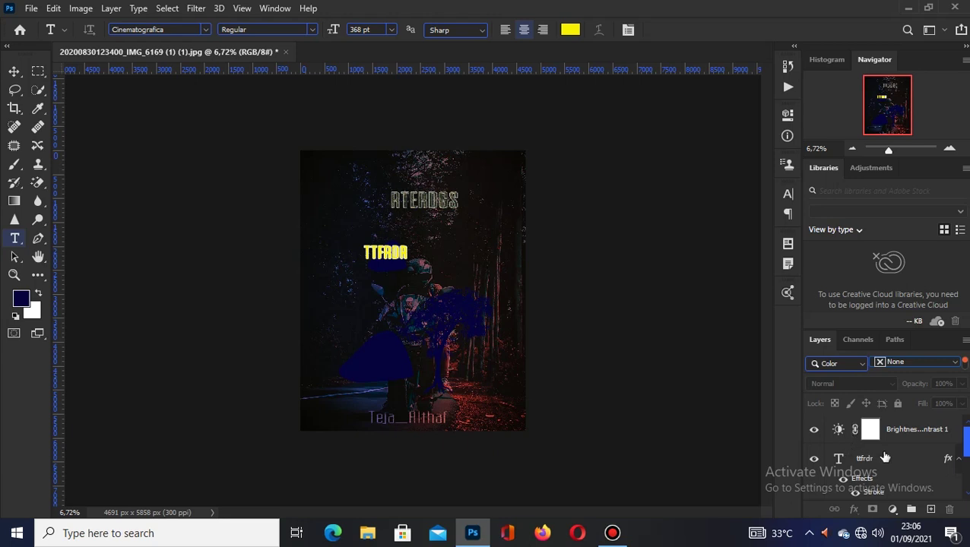
scroll(869, 458, "down", 1)
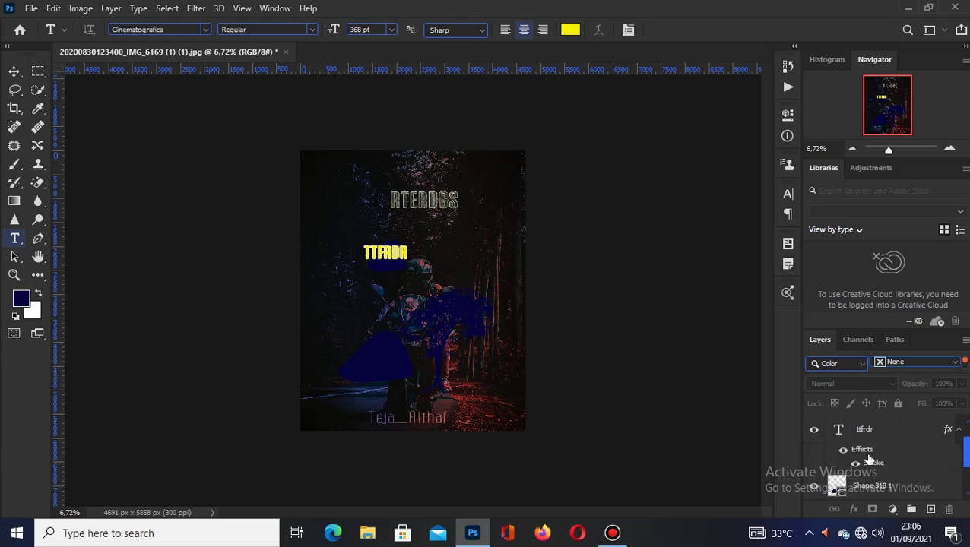
scroll(871, 451, "up", 1)
left_click(872, 456)
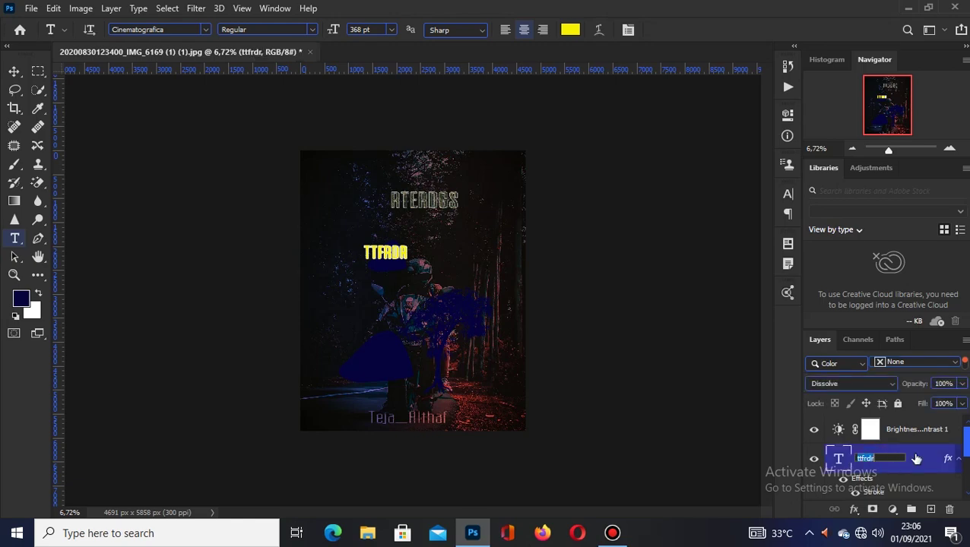
right_click(903, 462)
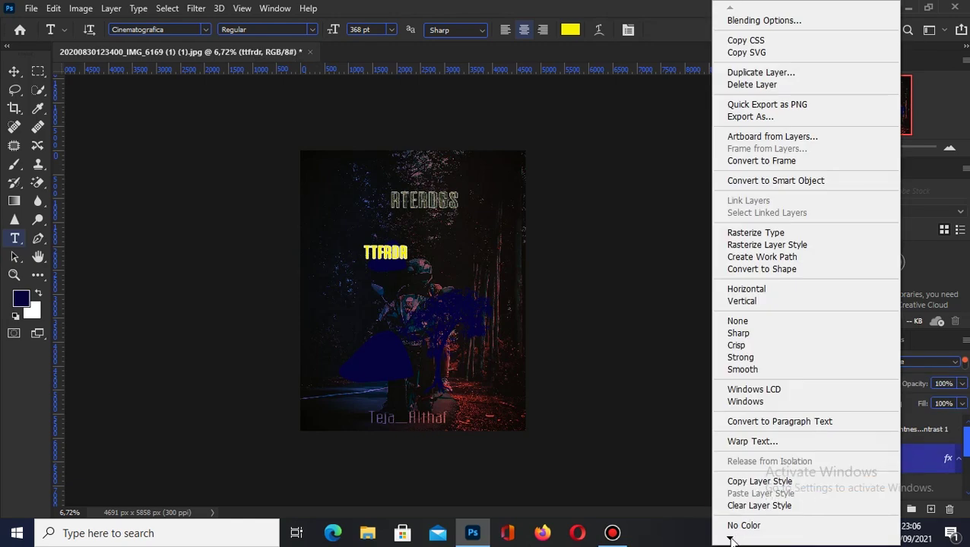
mouse_move(729, 539)
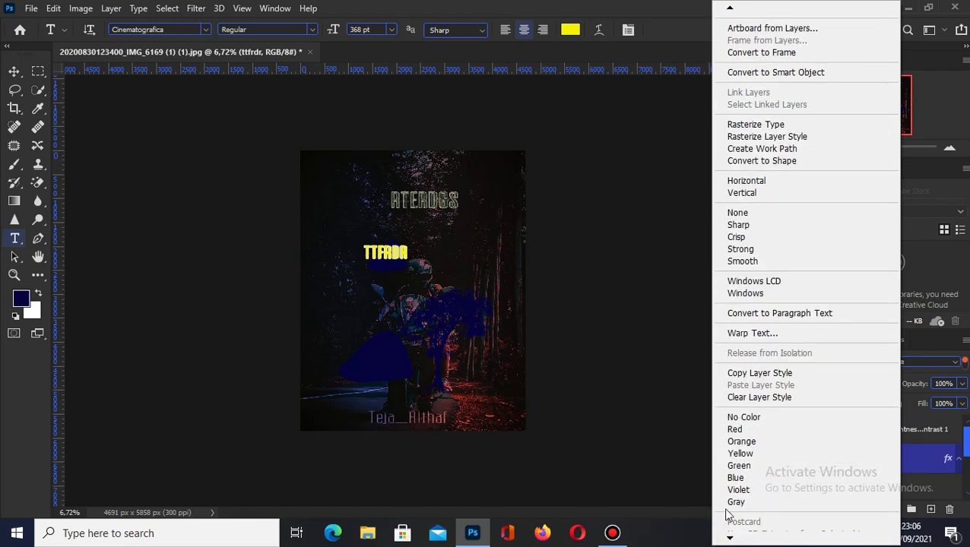
left_click(769, 431)
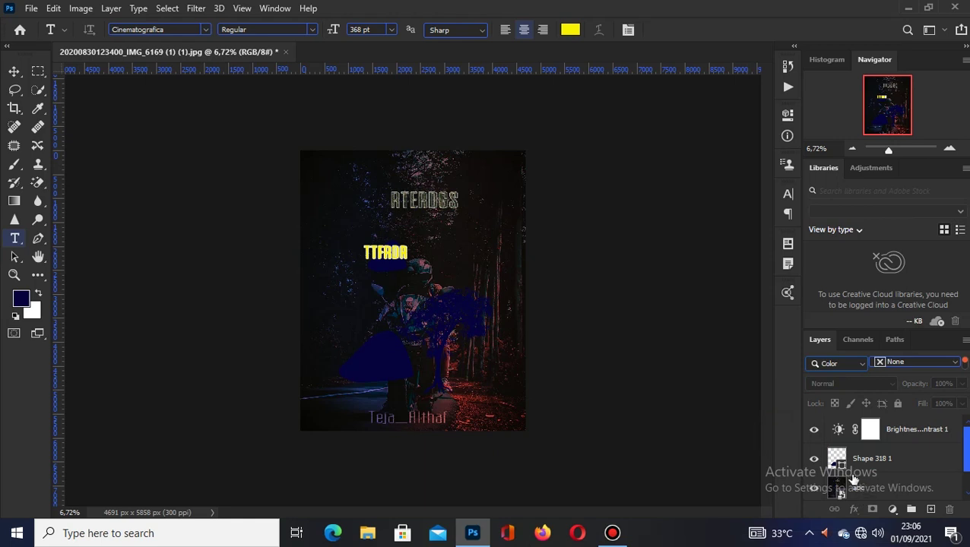
Step: Filter the layers for those carrying the Red color label
scroll(872, 476, "up", 1)
left_click(951, 367)
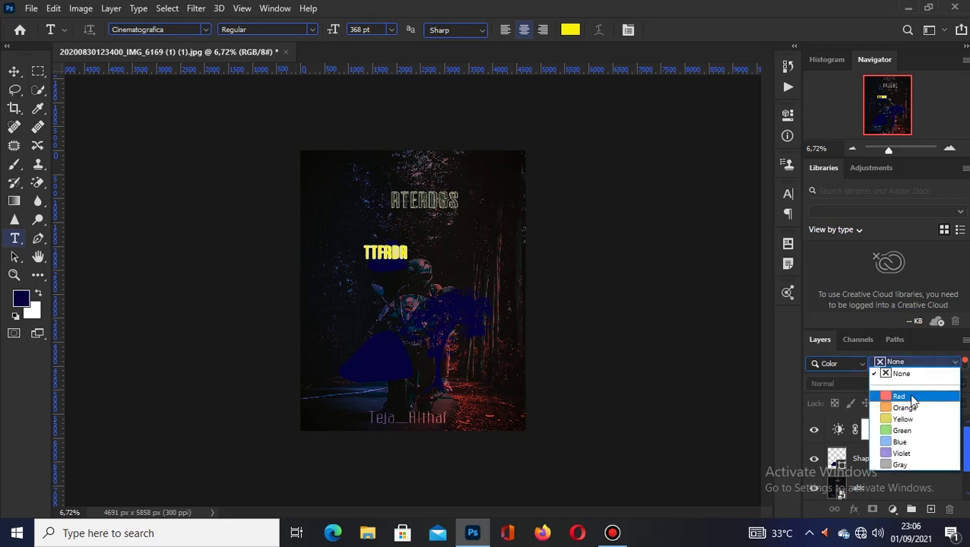
left_click(911, 400)
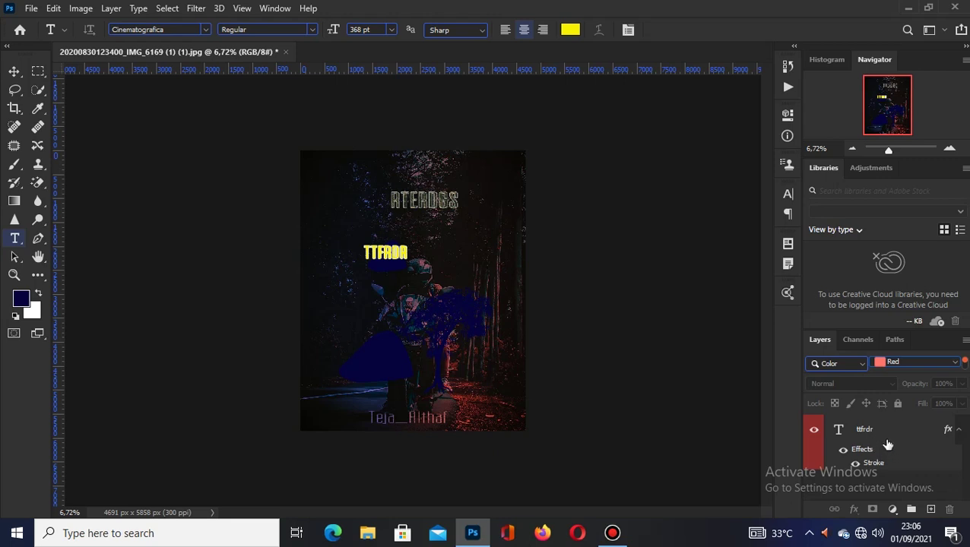
Step: Switch the layer filter to Smart Object and look through the whole layer list
left_click(855, 365)
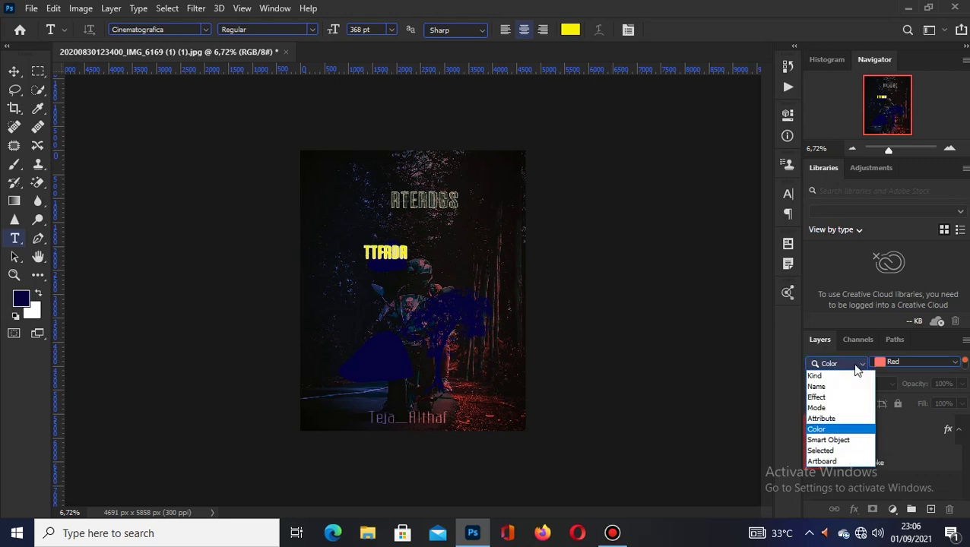
left_click(836, 441)
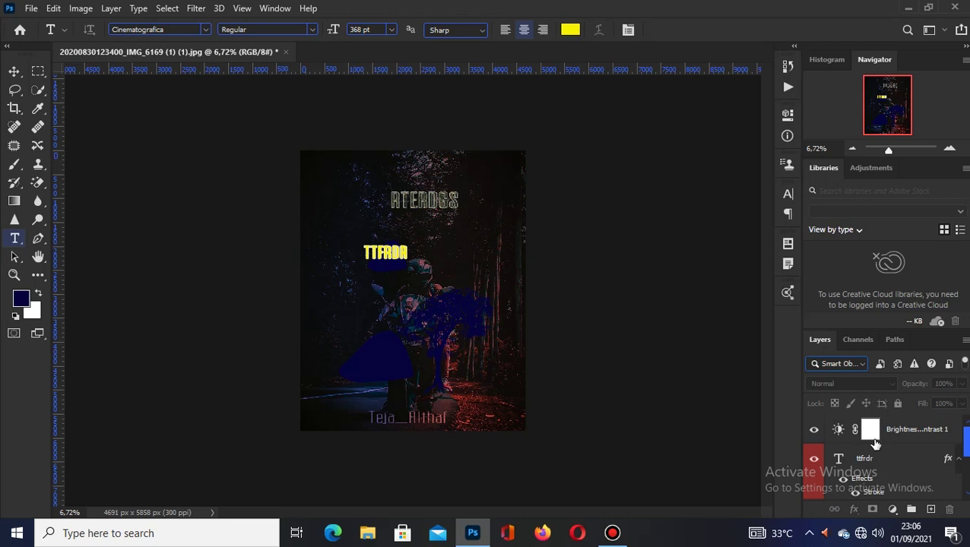
scroll(876, 451, "down", 5)
scroll(877, 451, "up", 5)
scroll(876, 440, "down", 3)
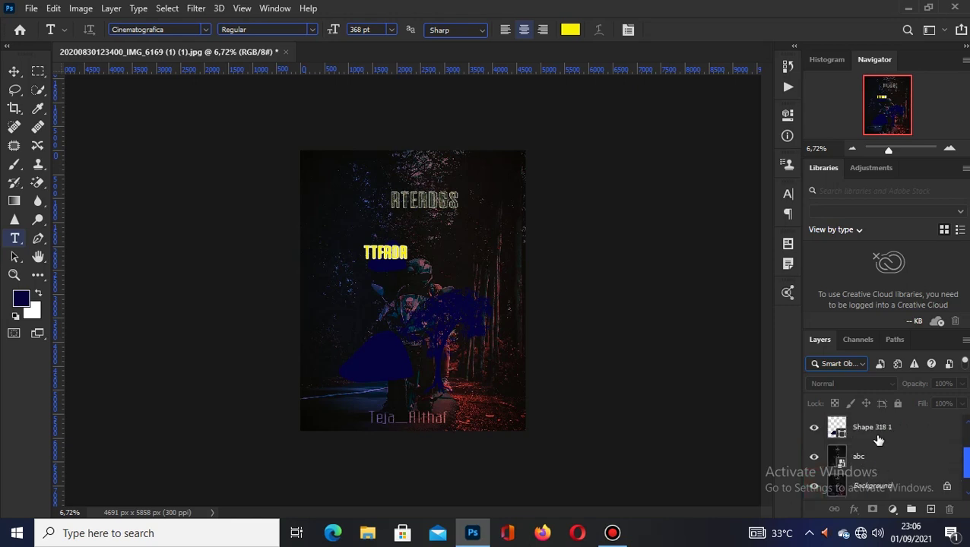
scroll(876, 429, "up", 2)
scroll(875, 427, "up", 1)
Step: Keep the Smart Object filter and limit the list to embedded smart objects
left_click(861, 363)
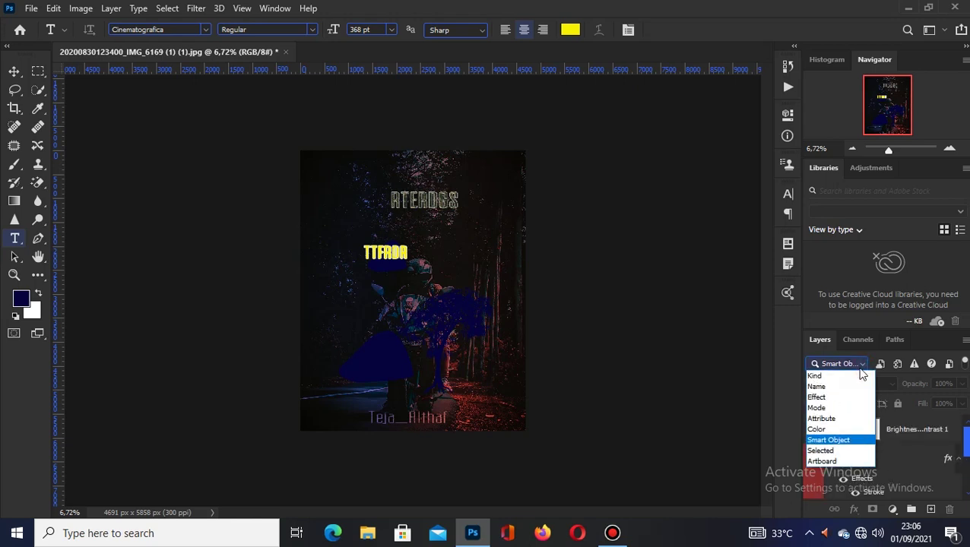
left_click(835, 442)
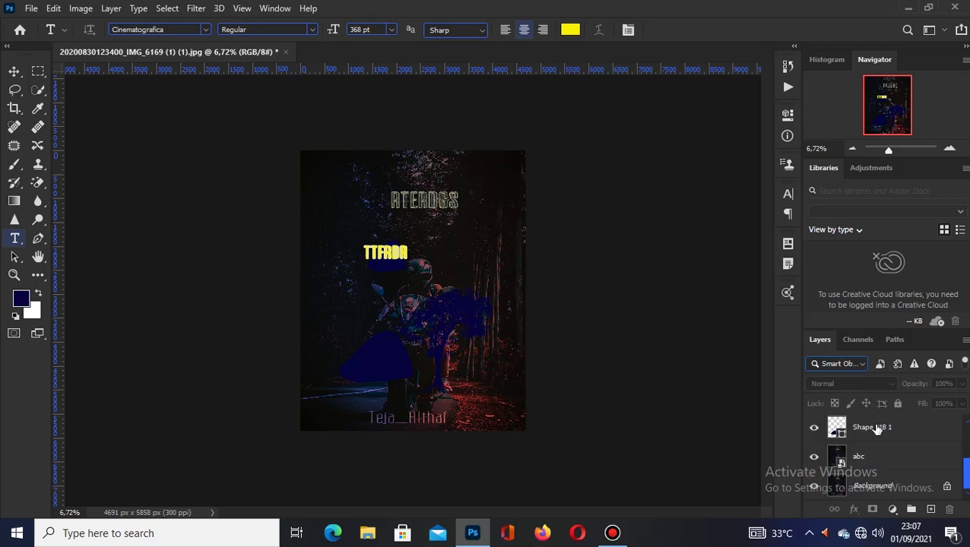
scroll(876, 428, "up", 3)
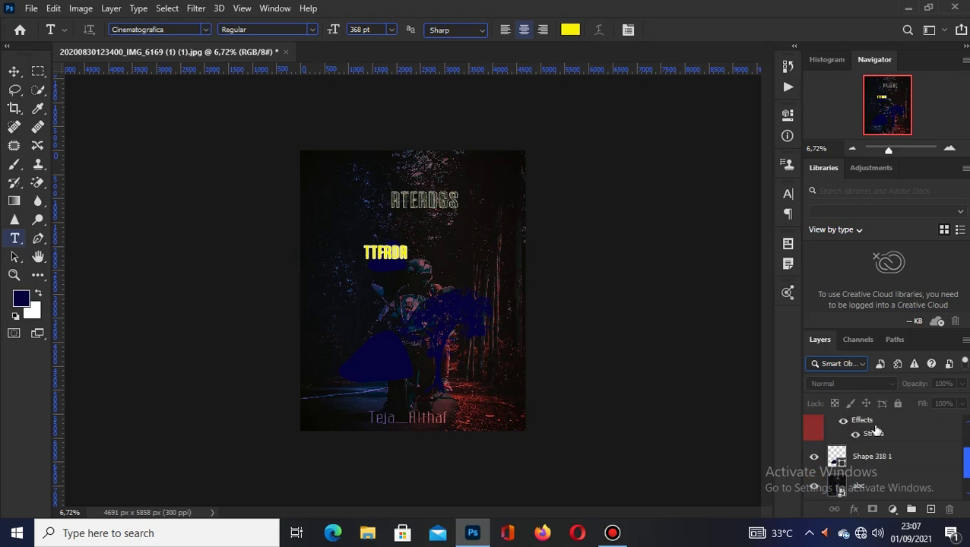
left_click(862, 365)
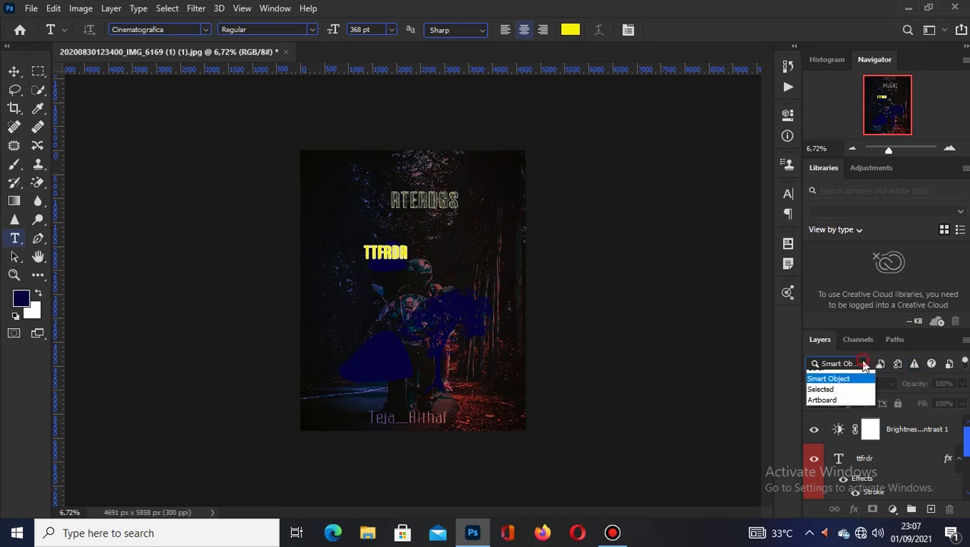
left_click(842, 441)
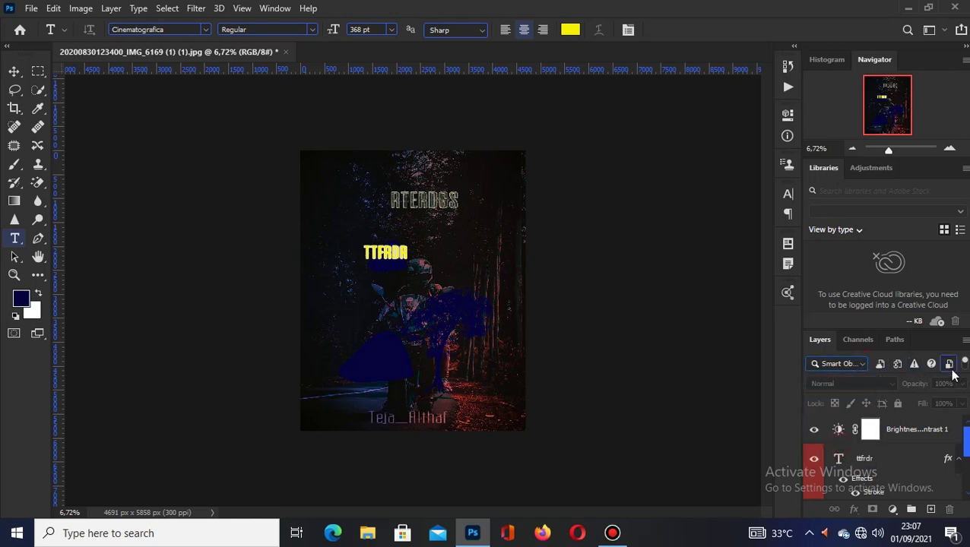
left_click(949, 364)
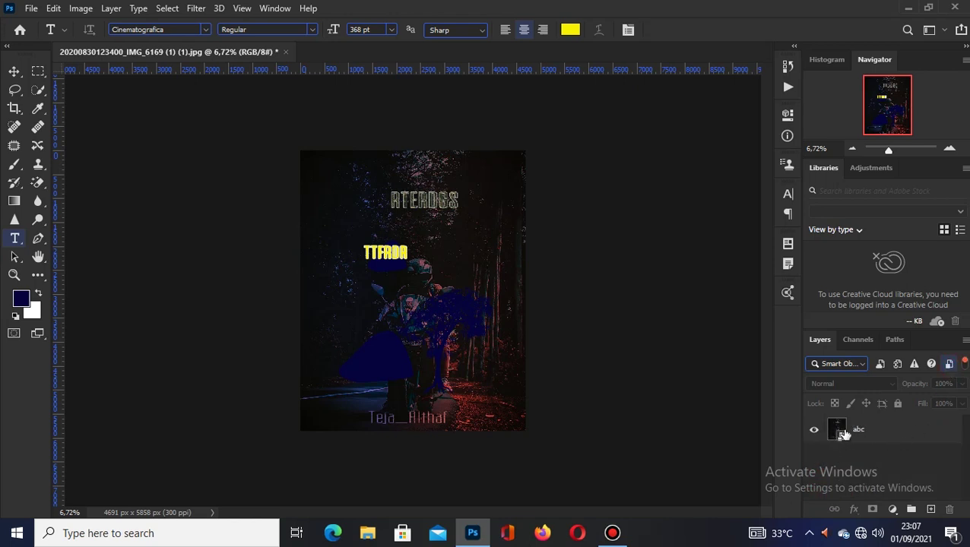
Step: Switch the layer filter to Selected while no layer is selected
left_click(858, 364)
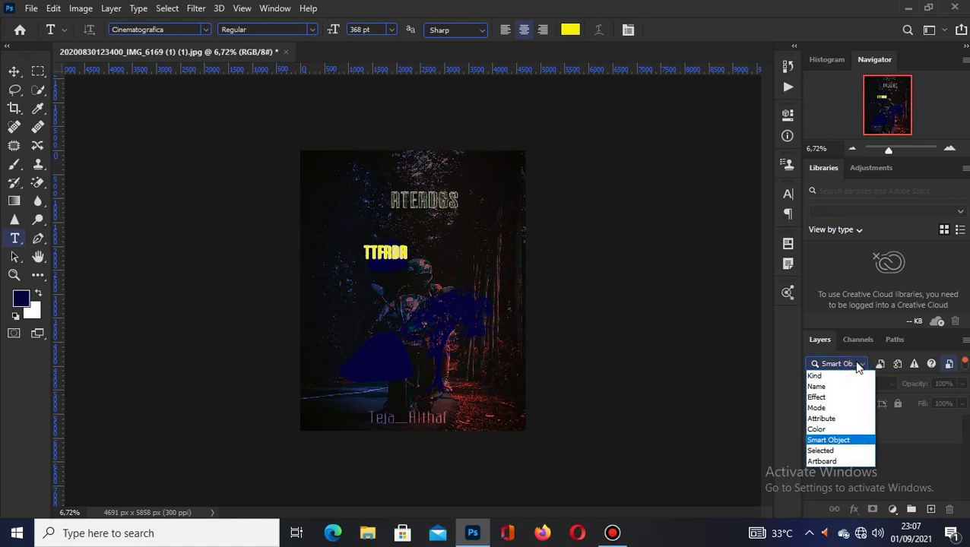
left_click(848, 452)
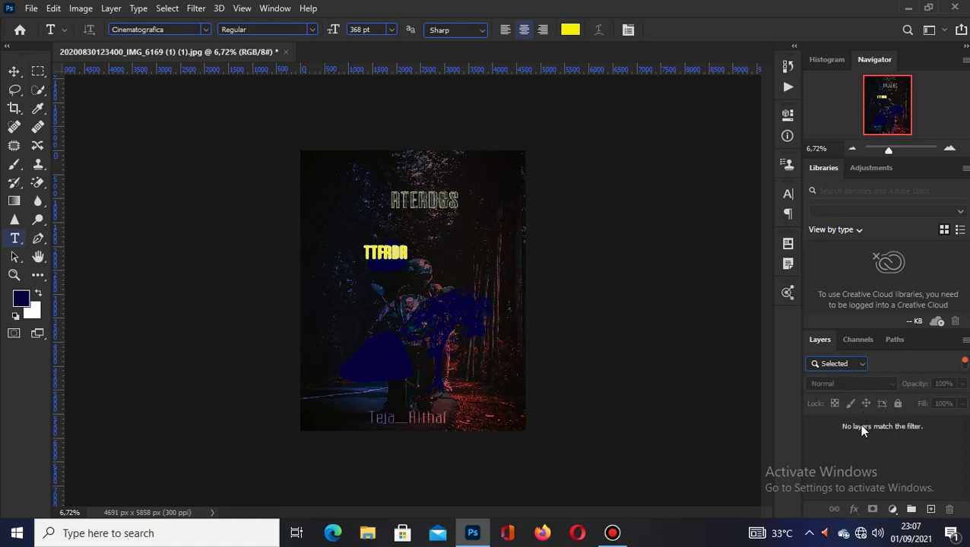
left_click(858, 365)
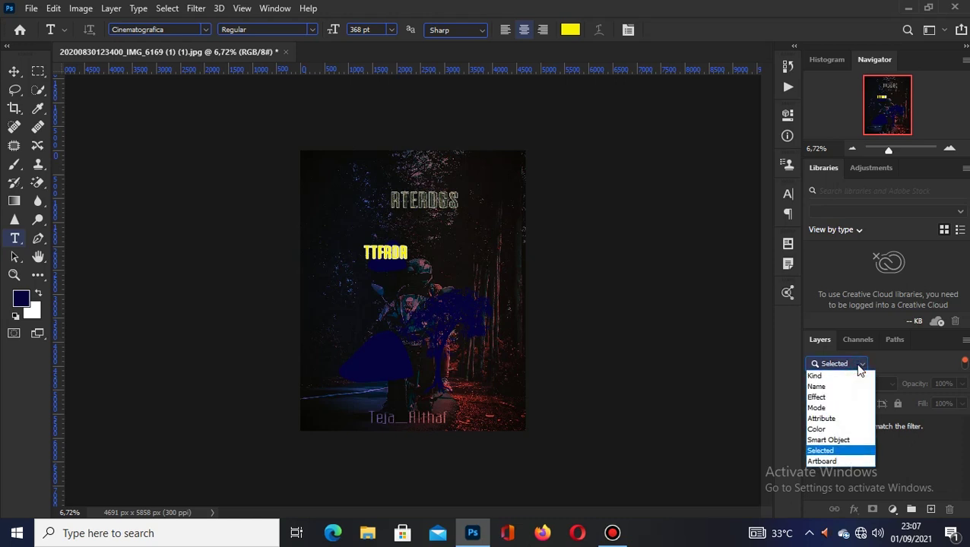
left_click(839, 450)
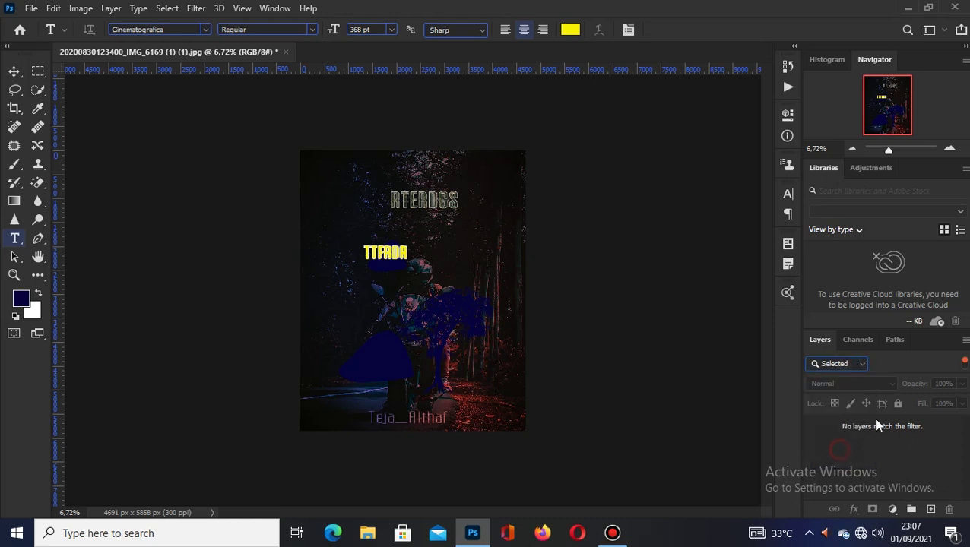
Step: Return the filter to Kind, select the ttfrdr text layer and filter the layers by Selected
left_click(852, 365)
left_click(830, 375)
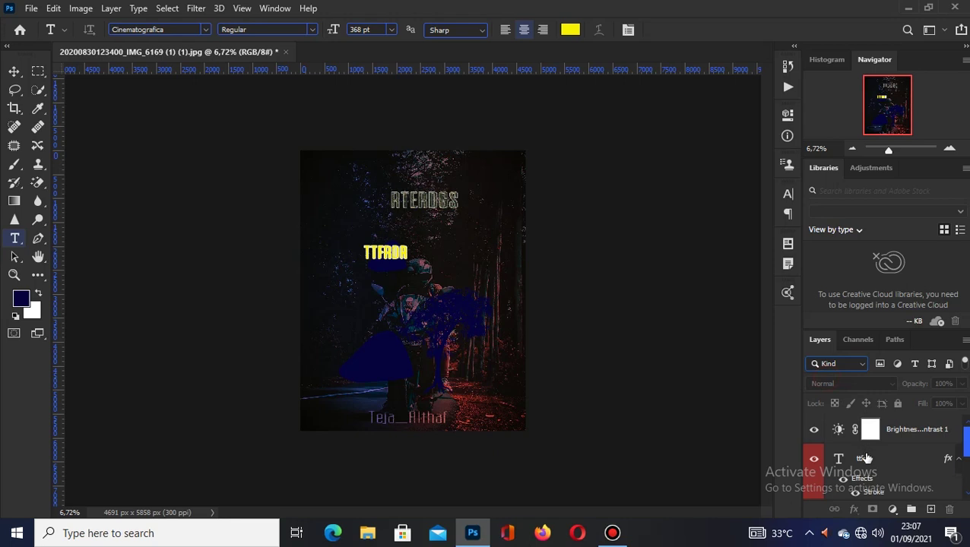
left_click(887, 462)
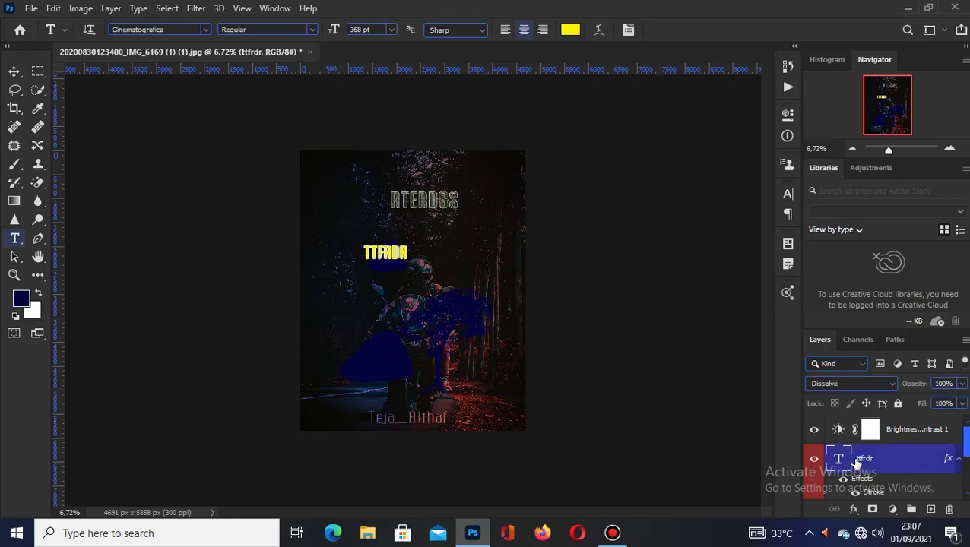
left_click(832, 364)
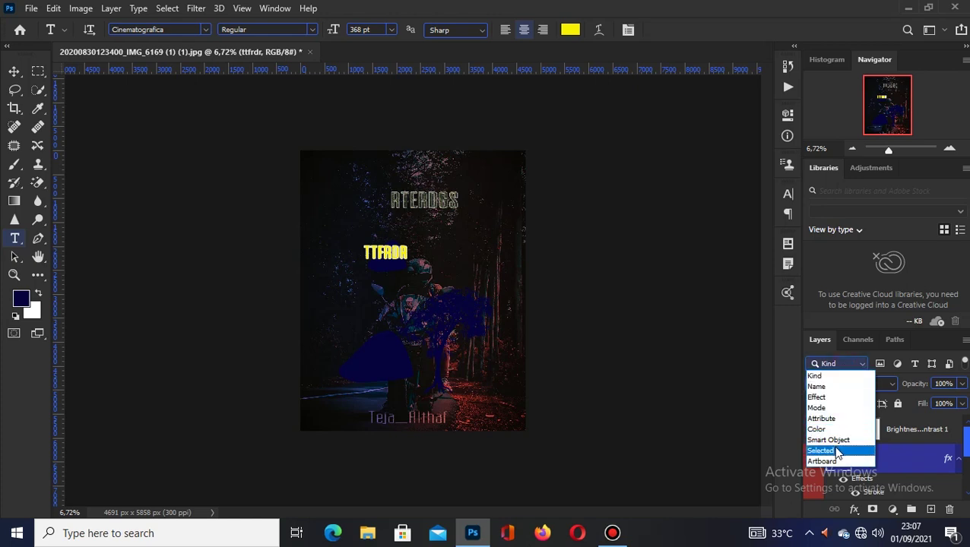
left_click(834, 450)
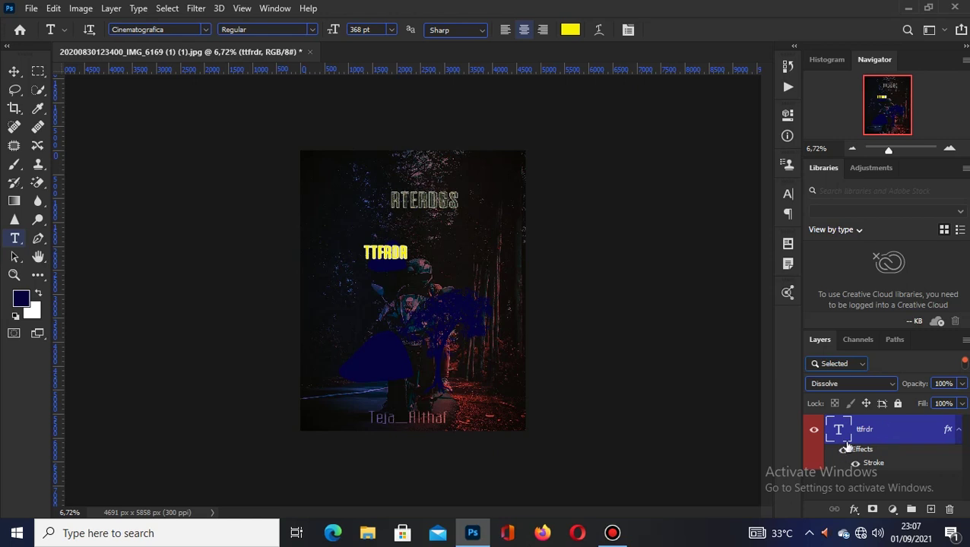
Step: Switch the layer filter to Artboard
left_click(849, 363)
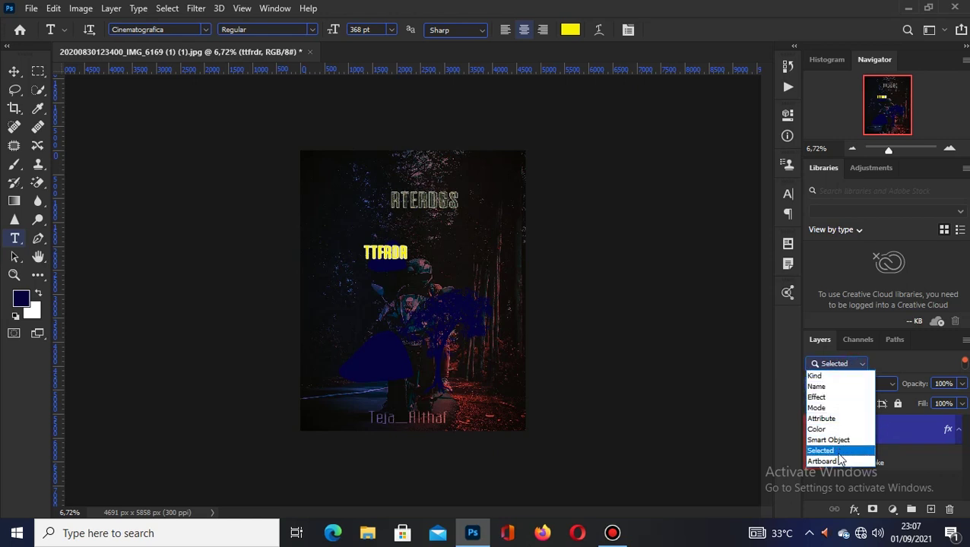
left_click(835, 460)
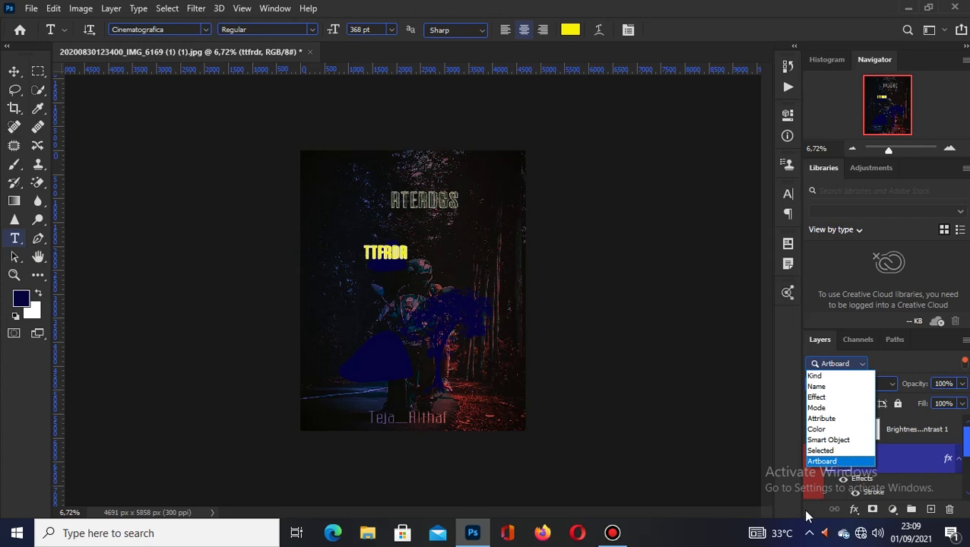
left_click(612, 533)
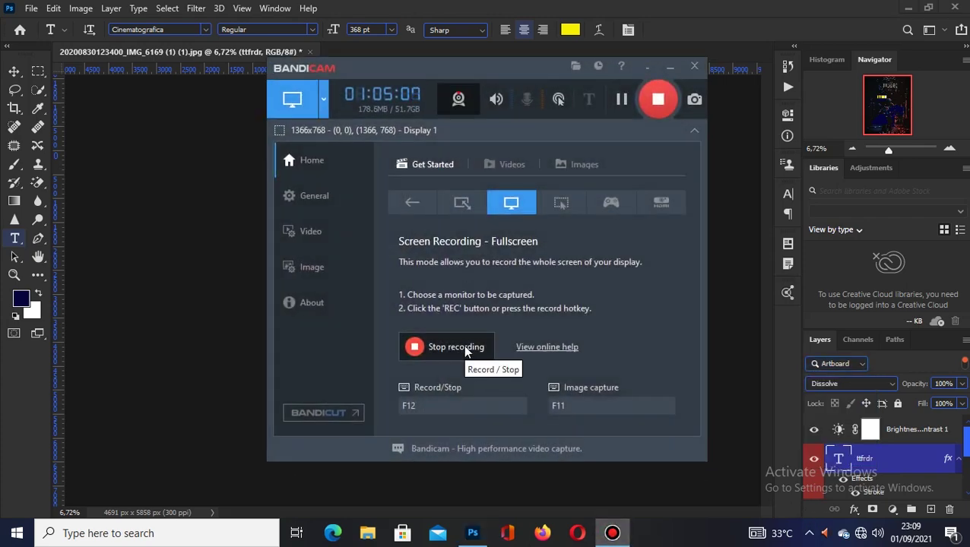
left_click(465, 349)
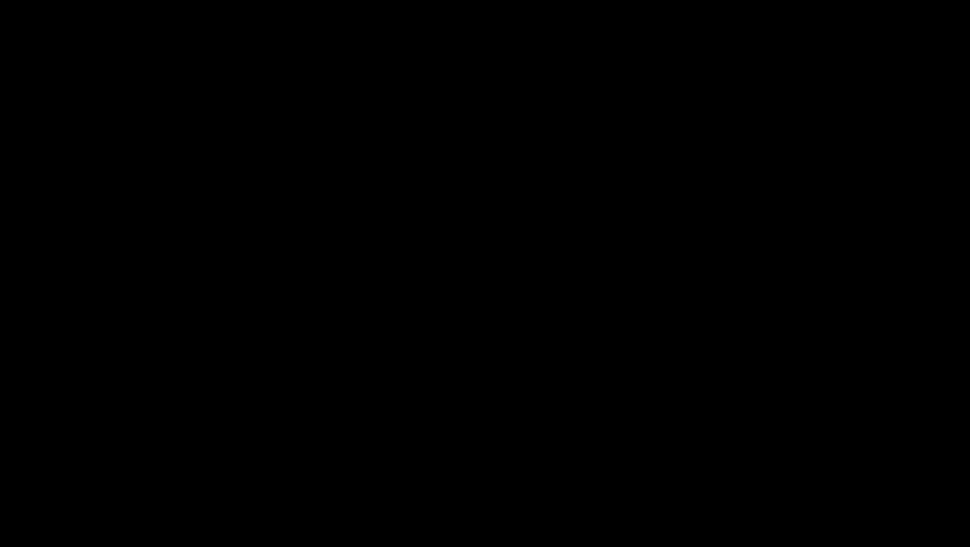